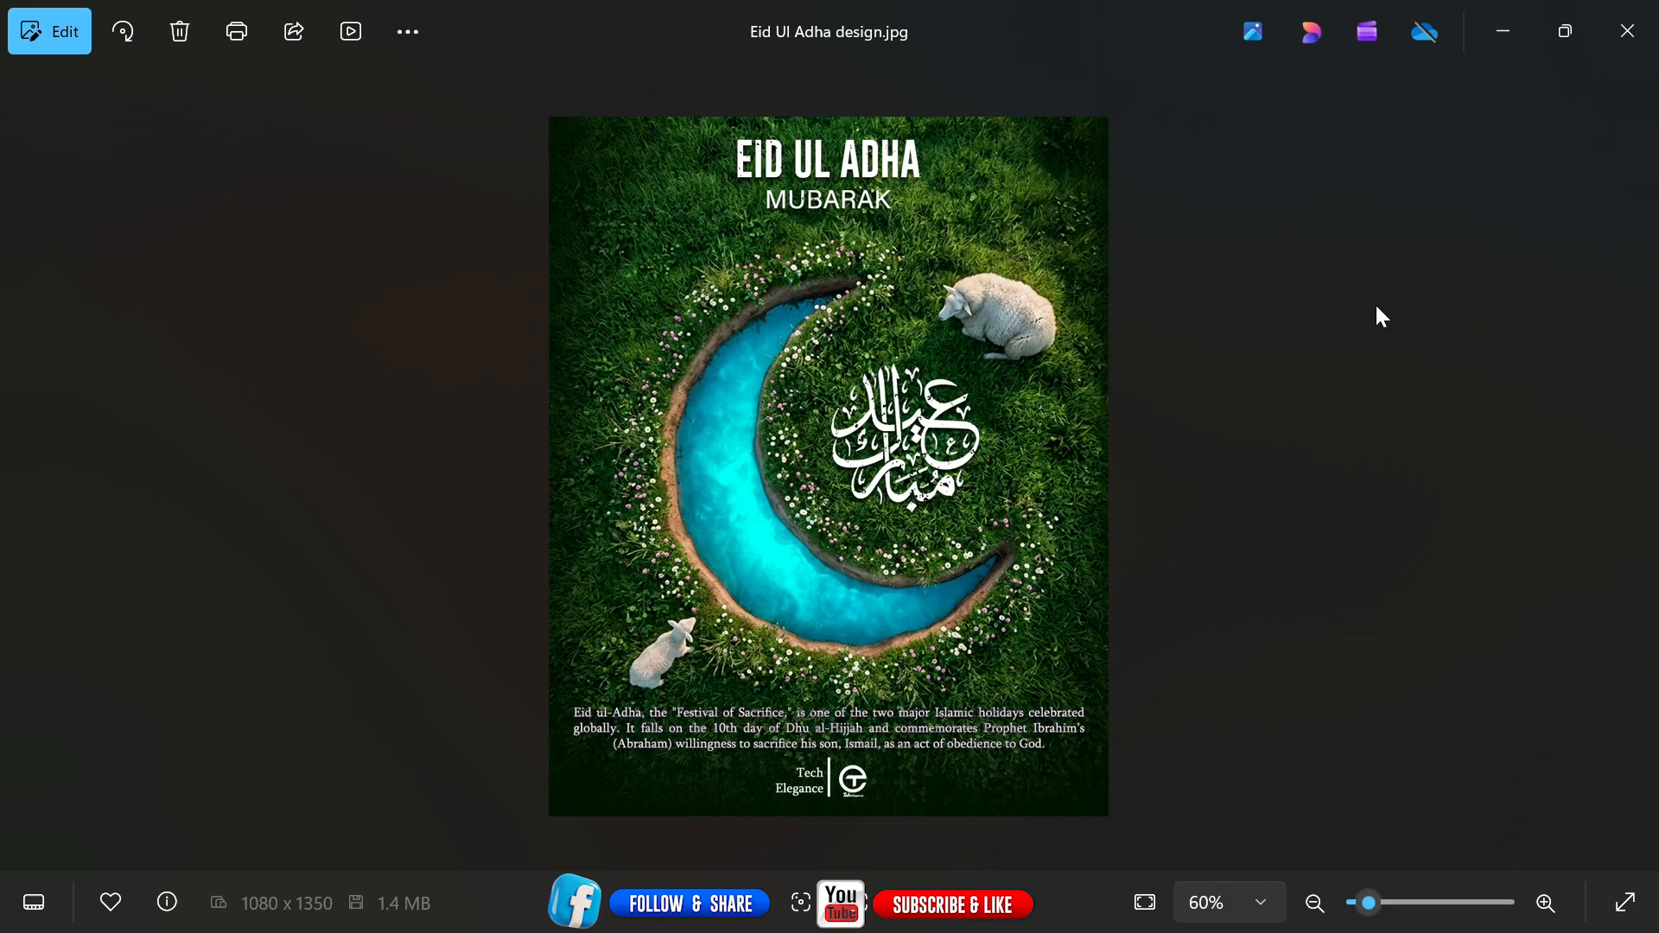
Review the AI-generated moon canal and sheep images in the Gemini chat.
scroll(1377, 309, up, 1)
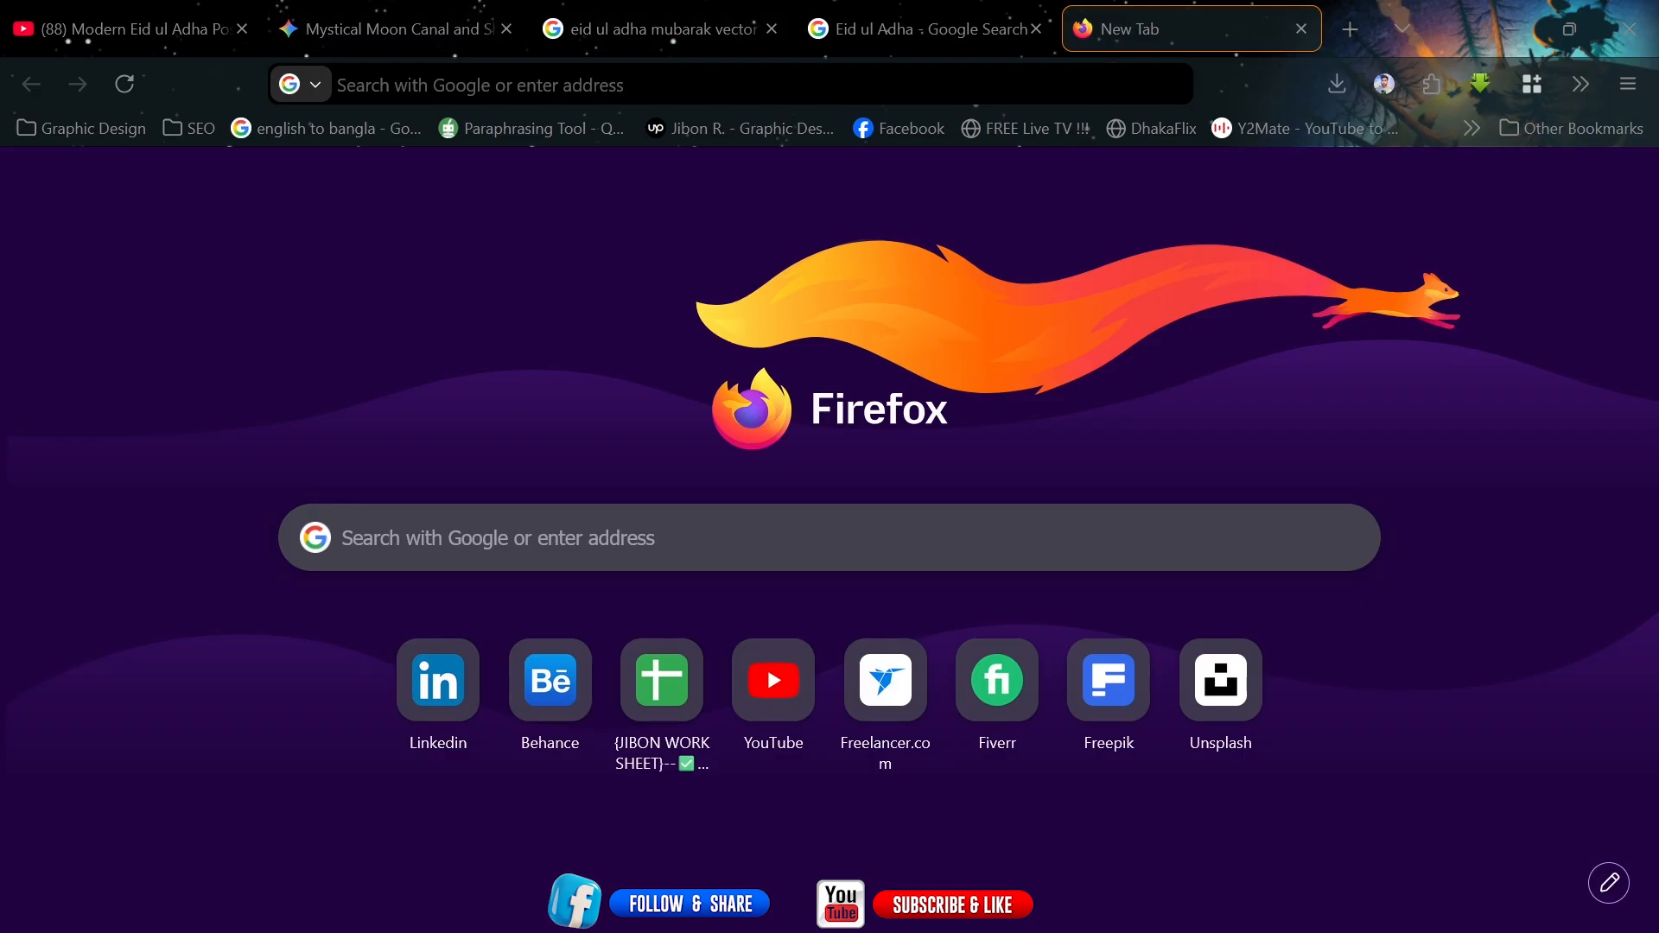
click(605, 85)
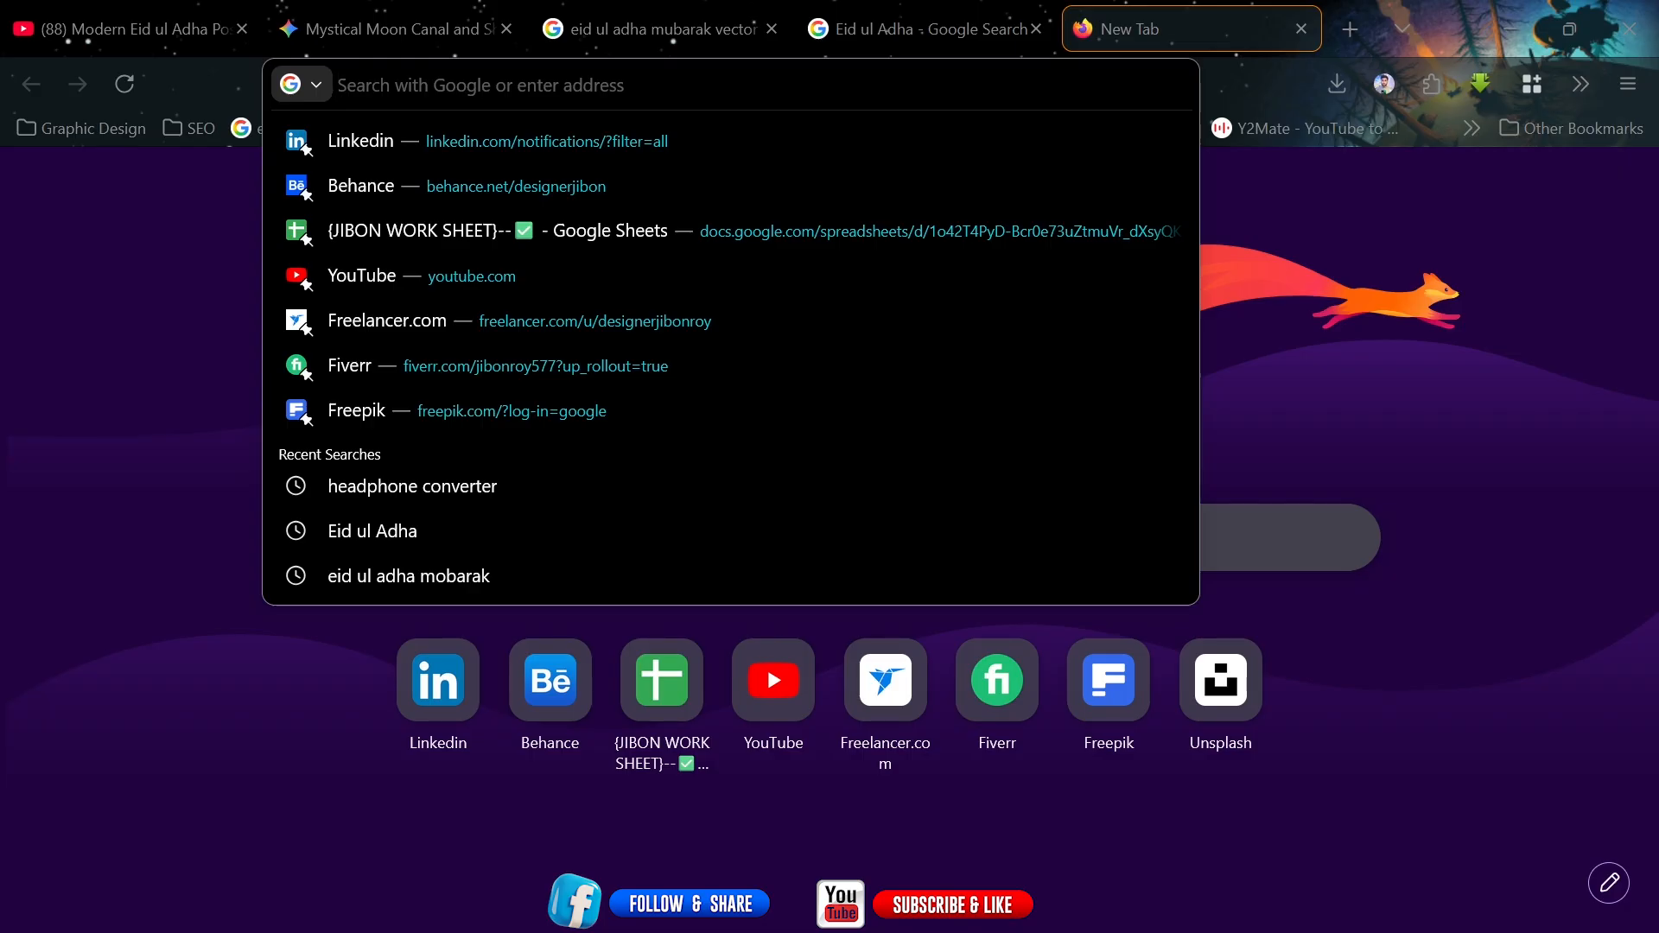
click(1452, 501)
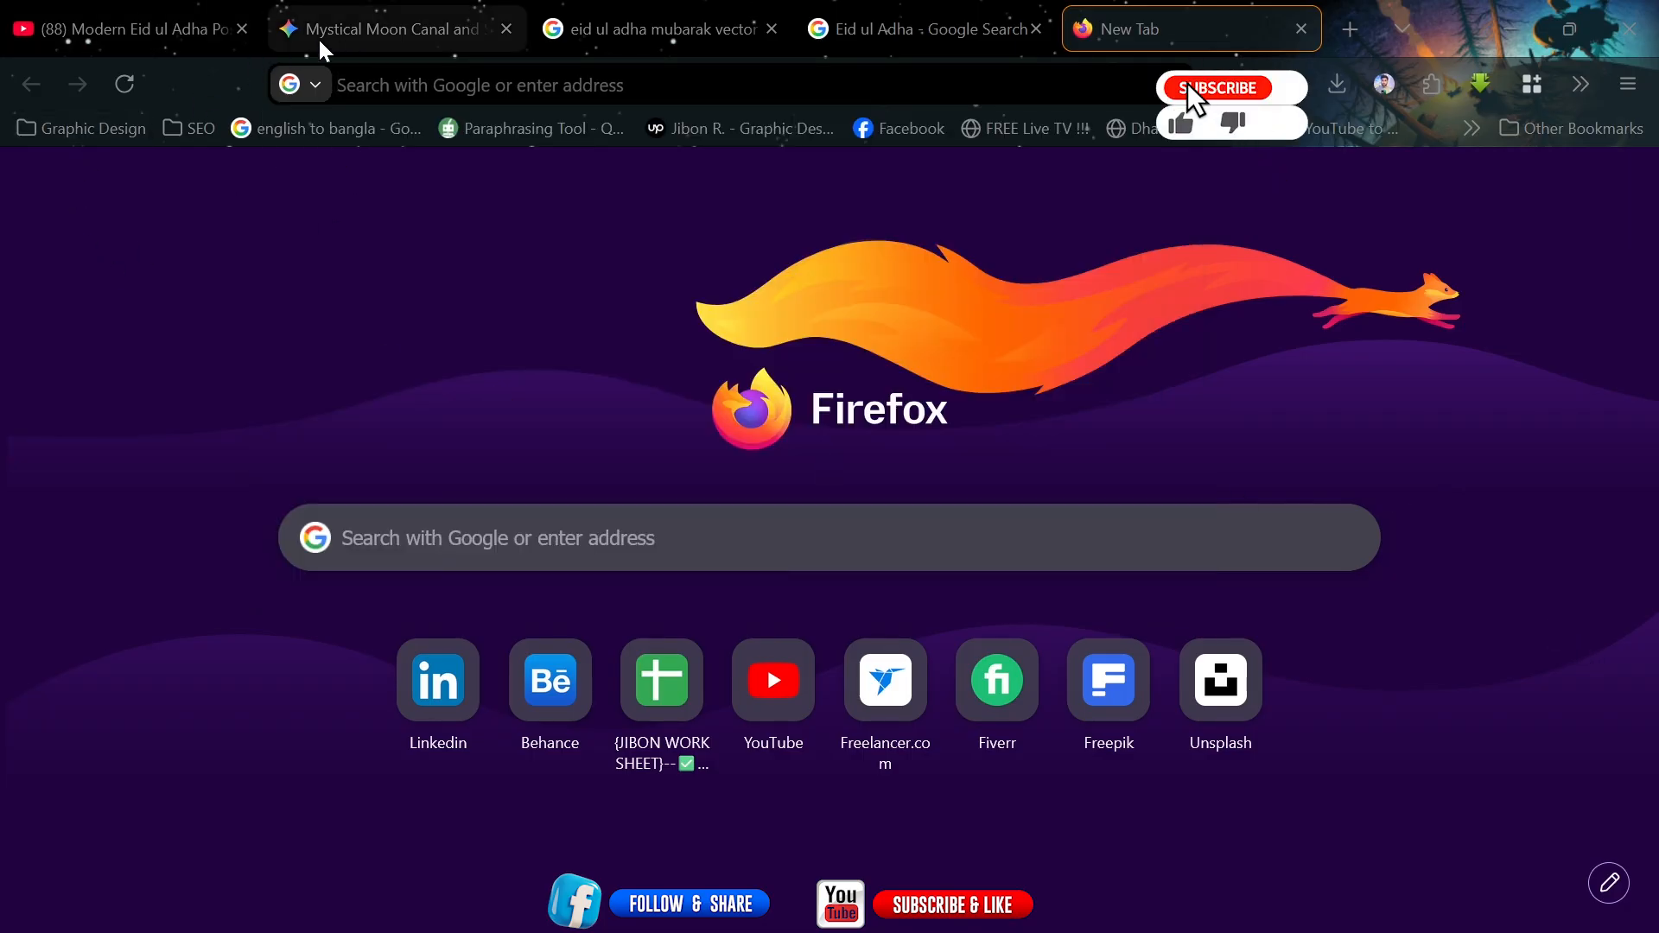
click(372, 33)
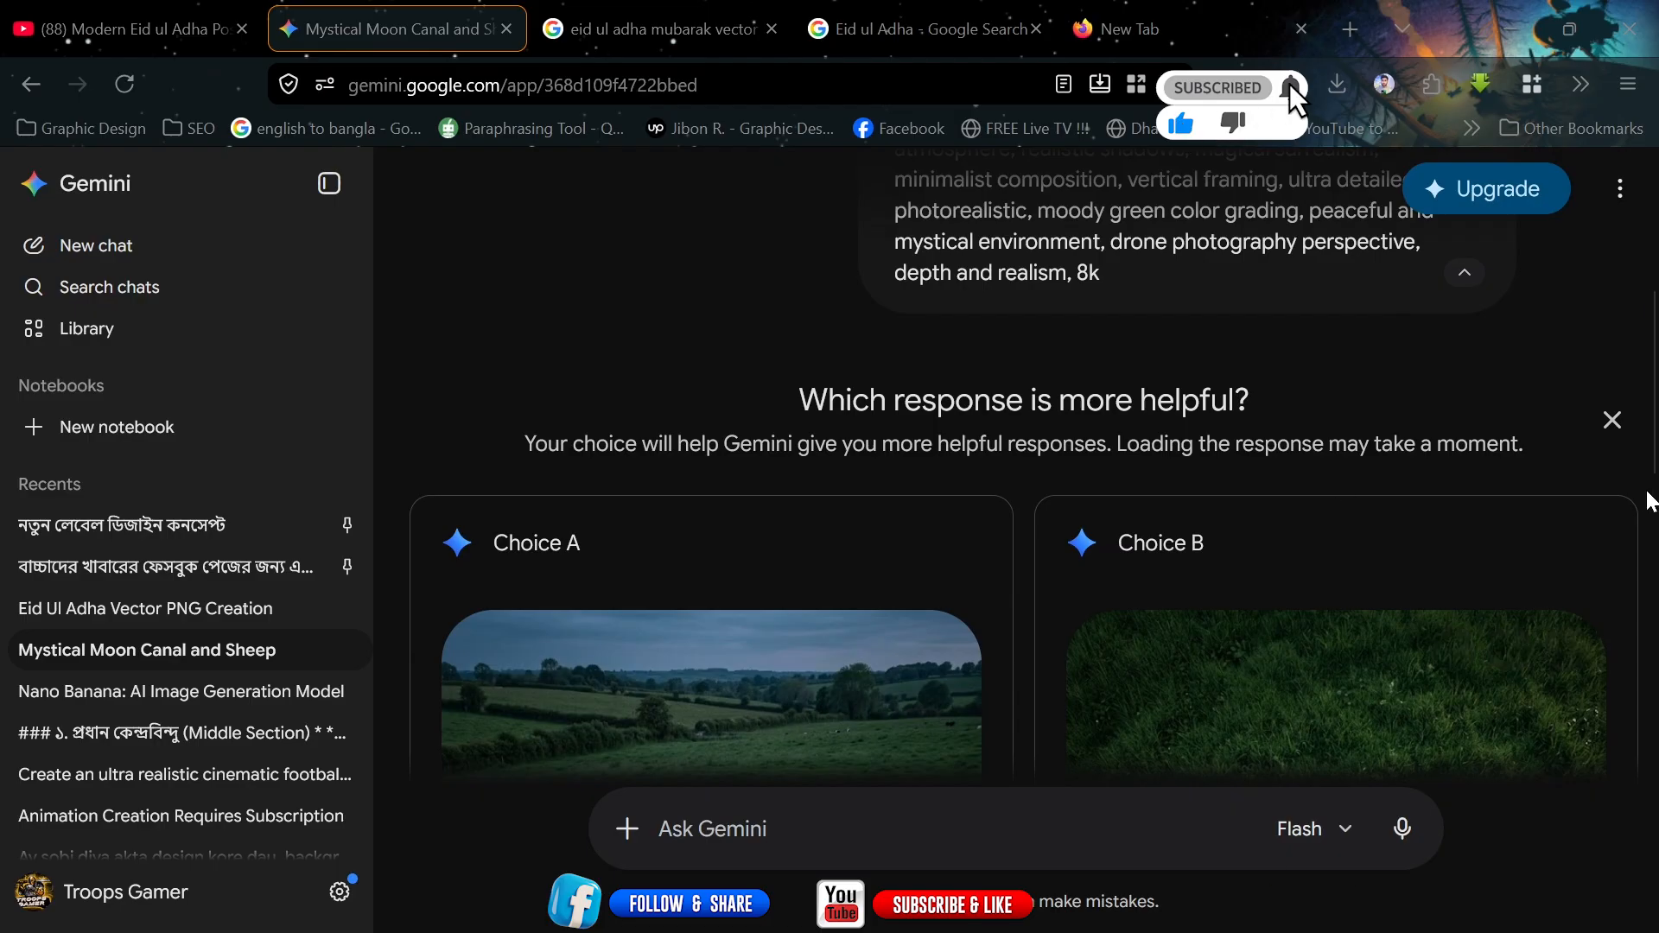
drag(1655, 422, 1655, 294)
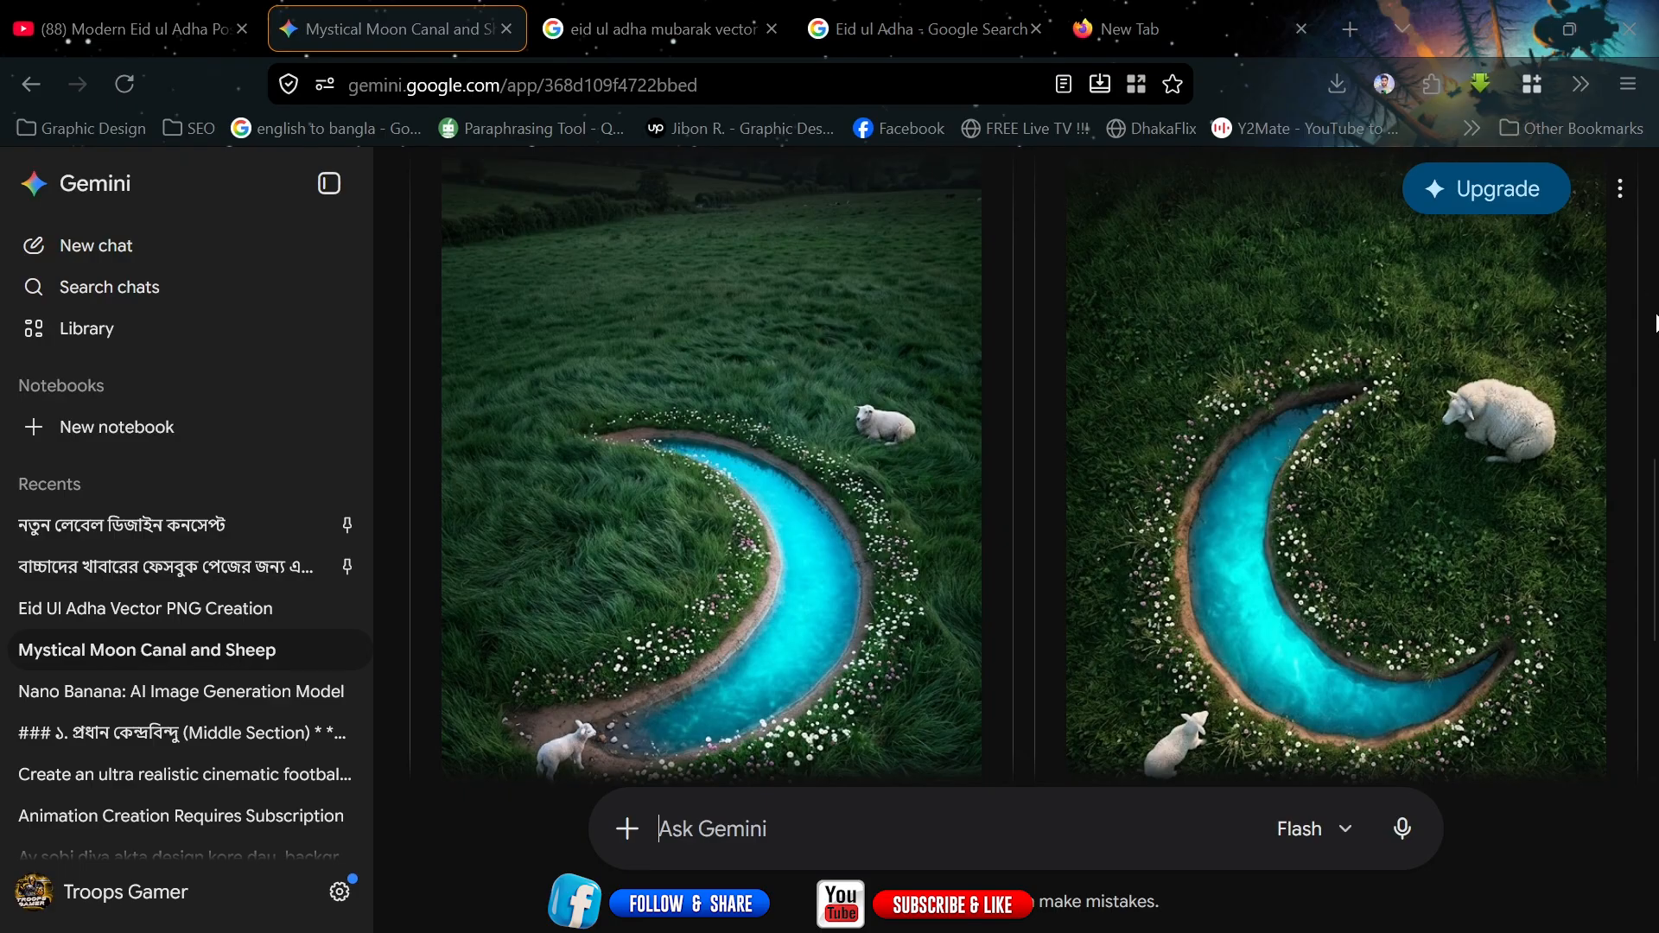
scroll(1619, 648, down, 4)
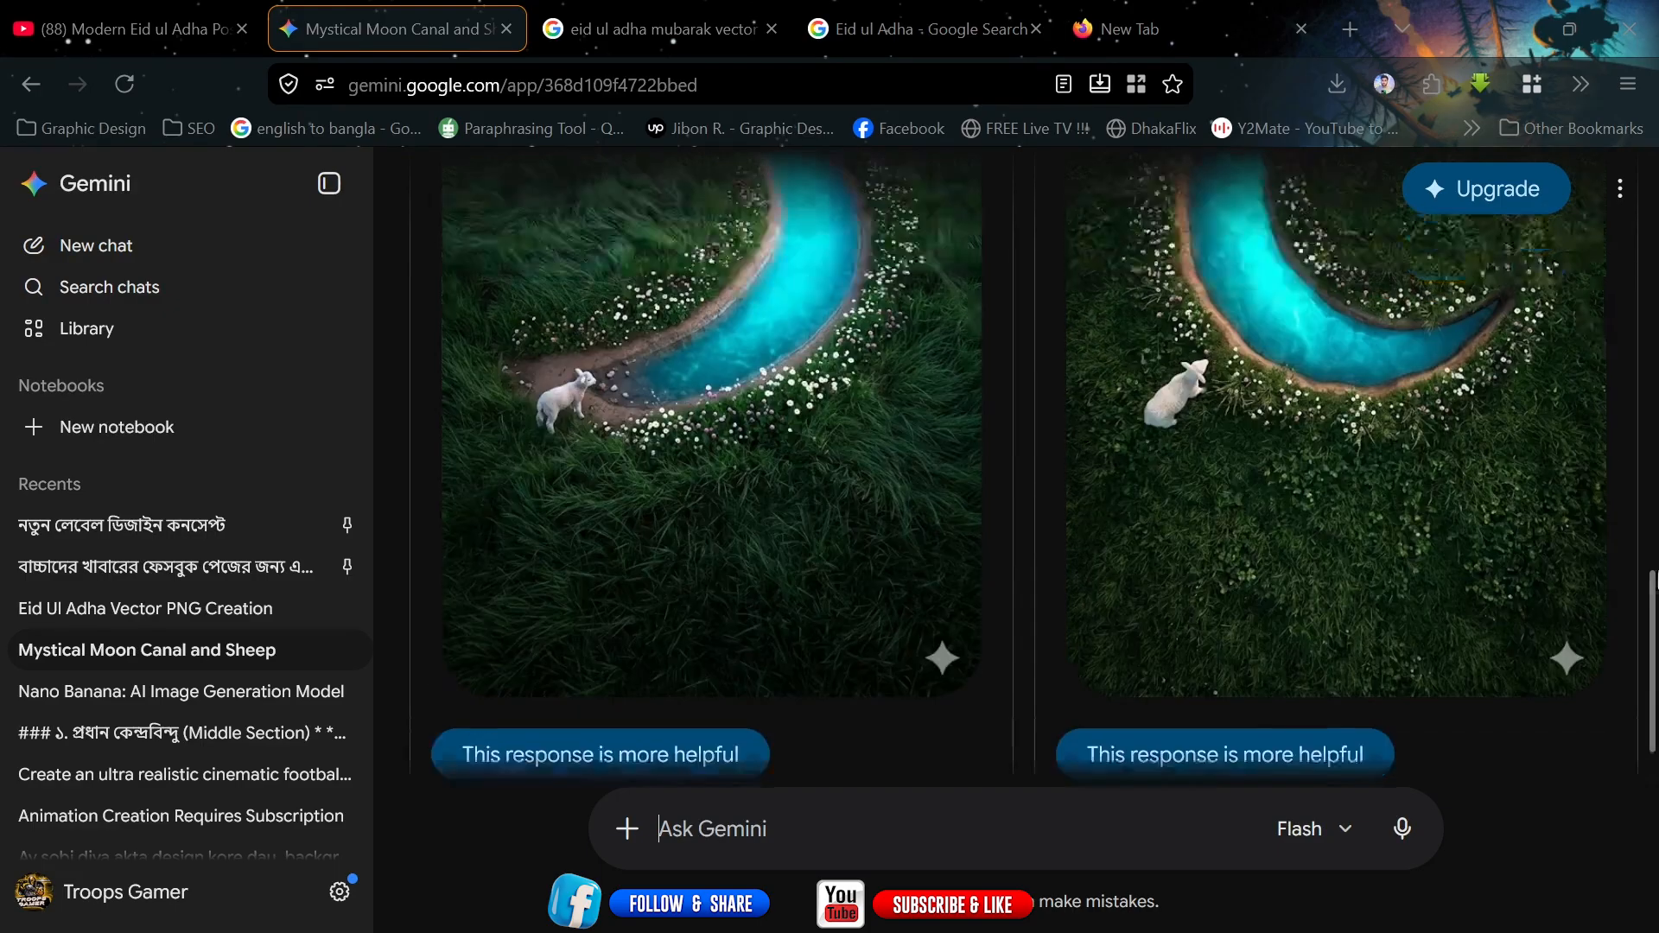
scroll(1197, 563, up, 5)
scroll(795, 415, down, 1)
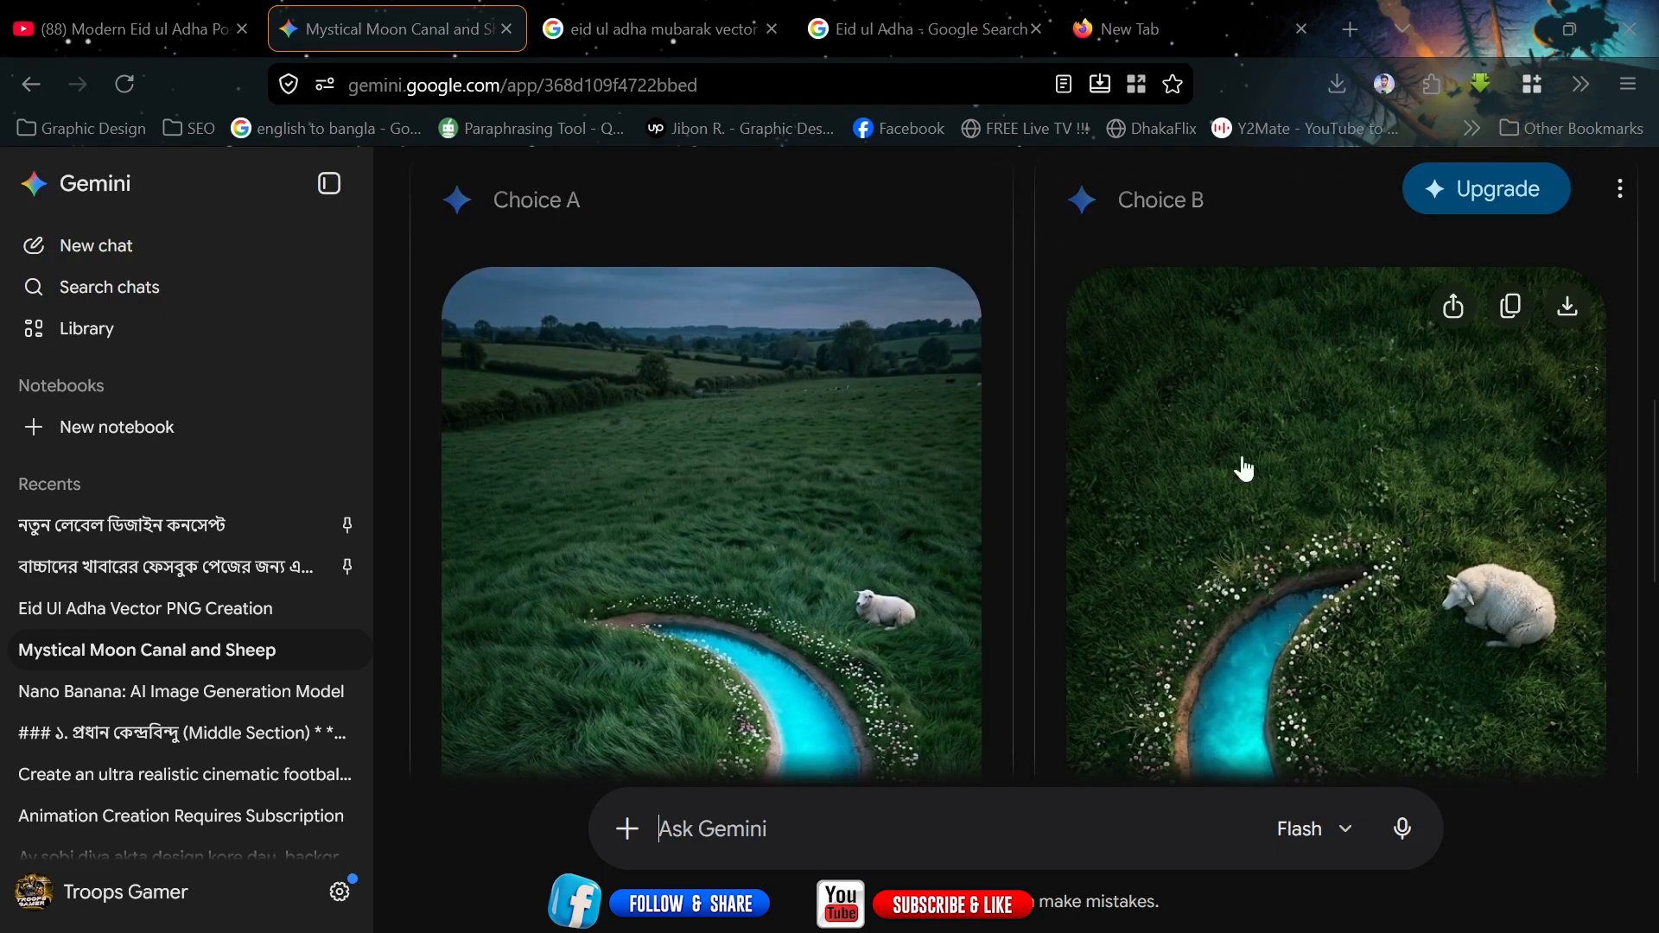
scroll(1401, 479, down, 1)
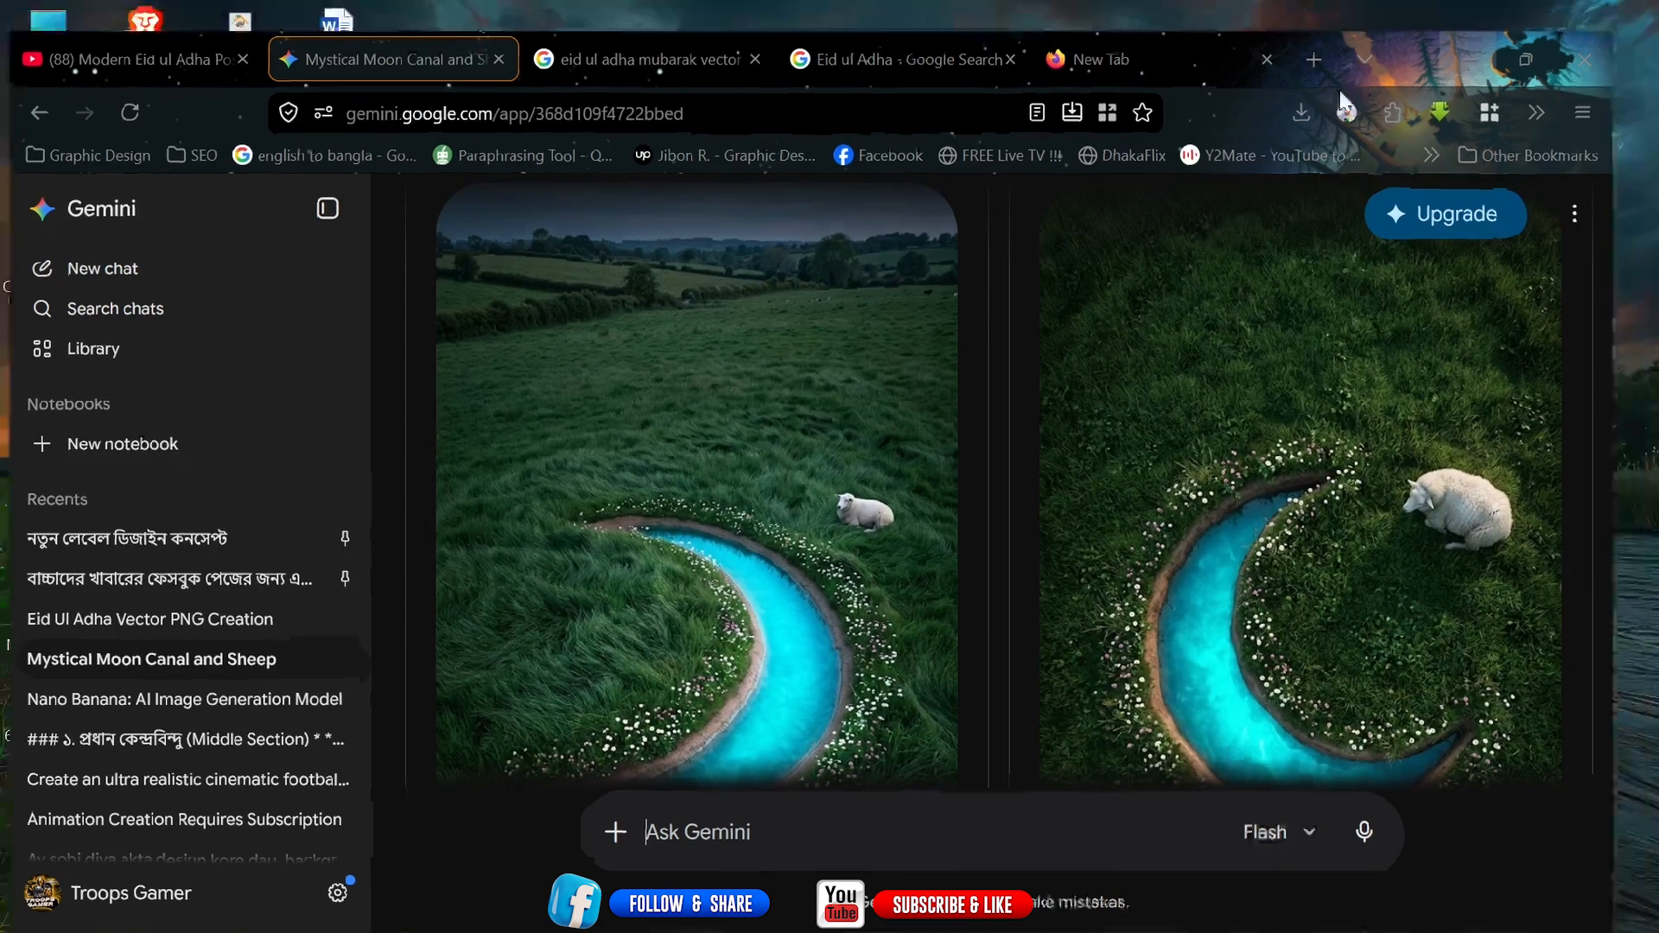
Switch to Photoshop and create a new 1080 x 1350 px, 300 ppi RGB document.
click(1512, 30)
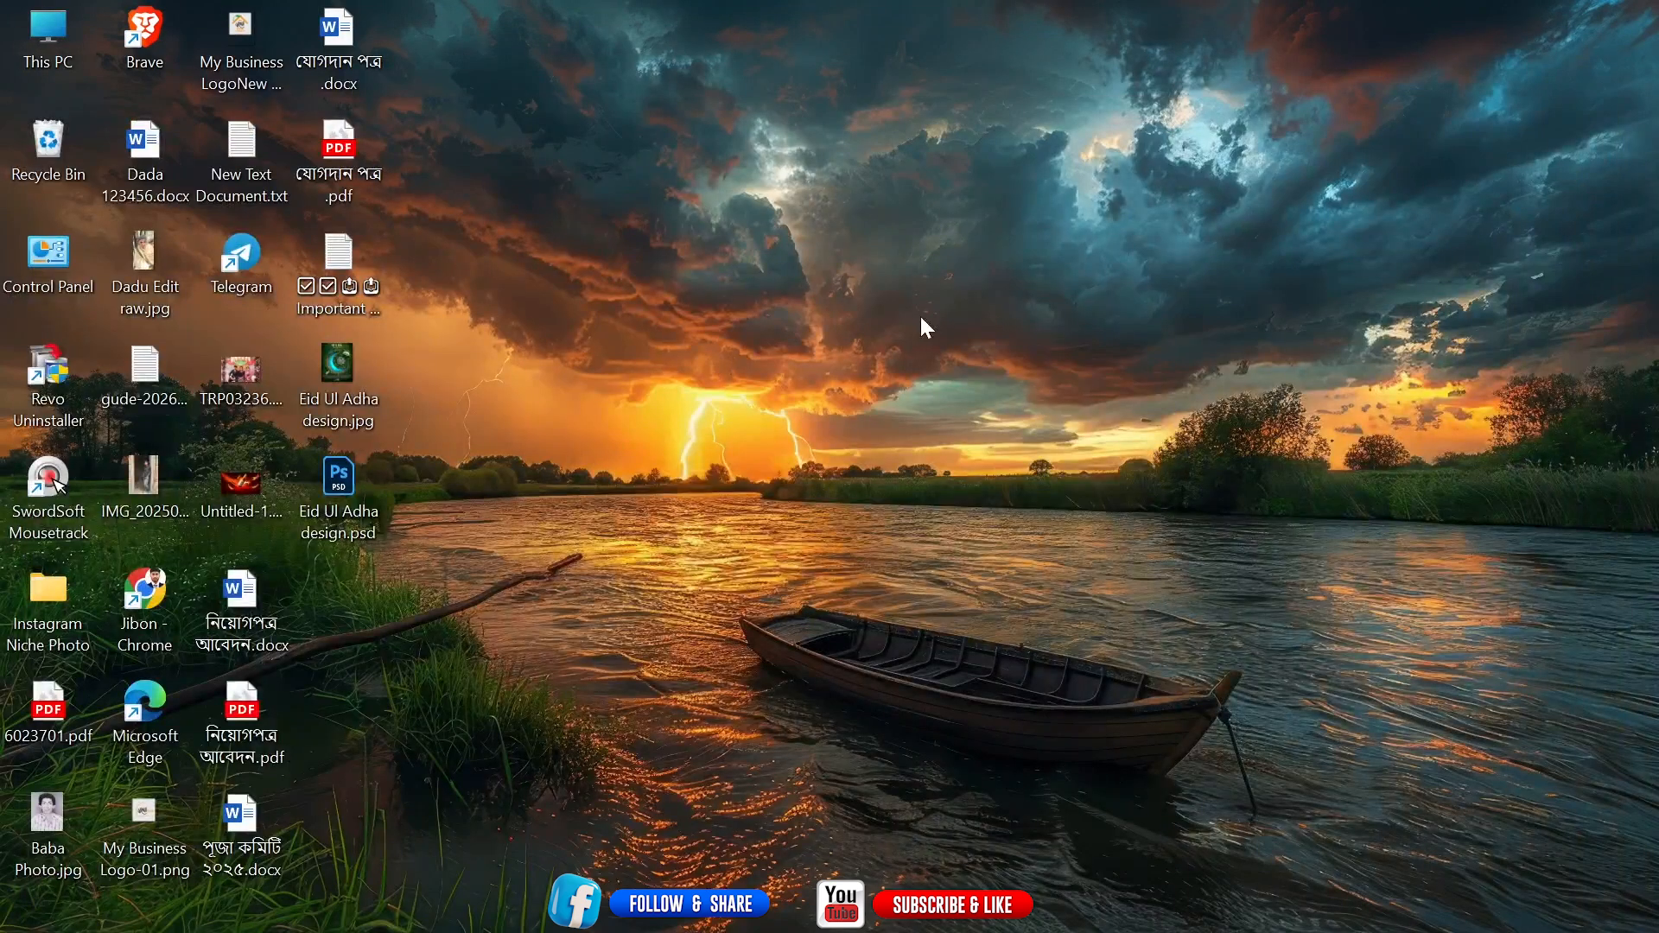
click(729, 918)
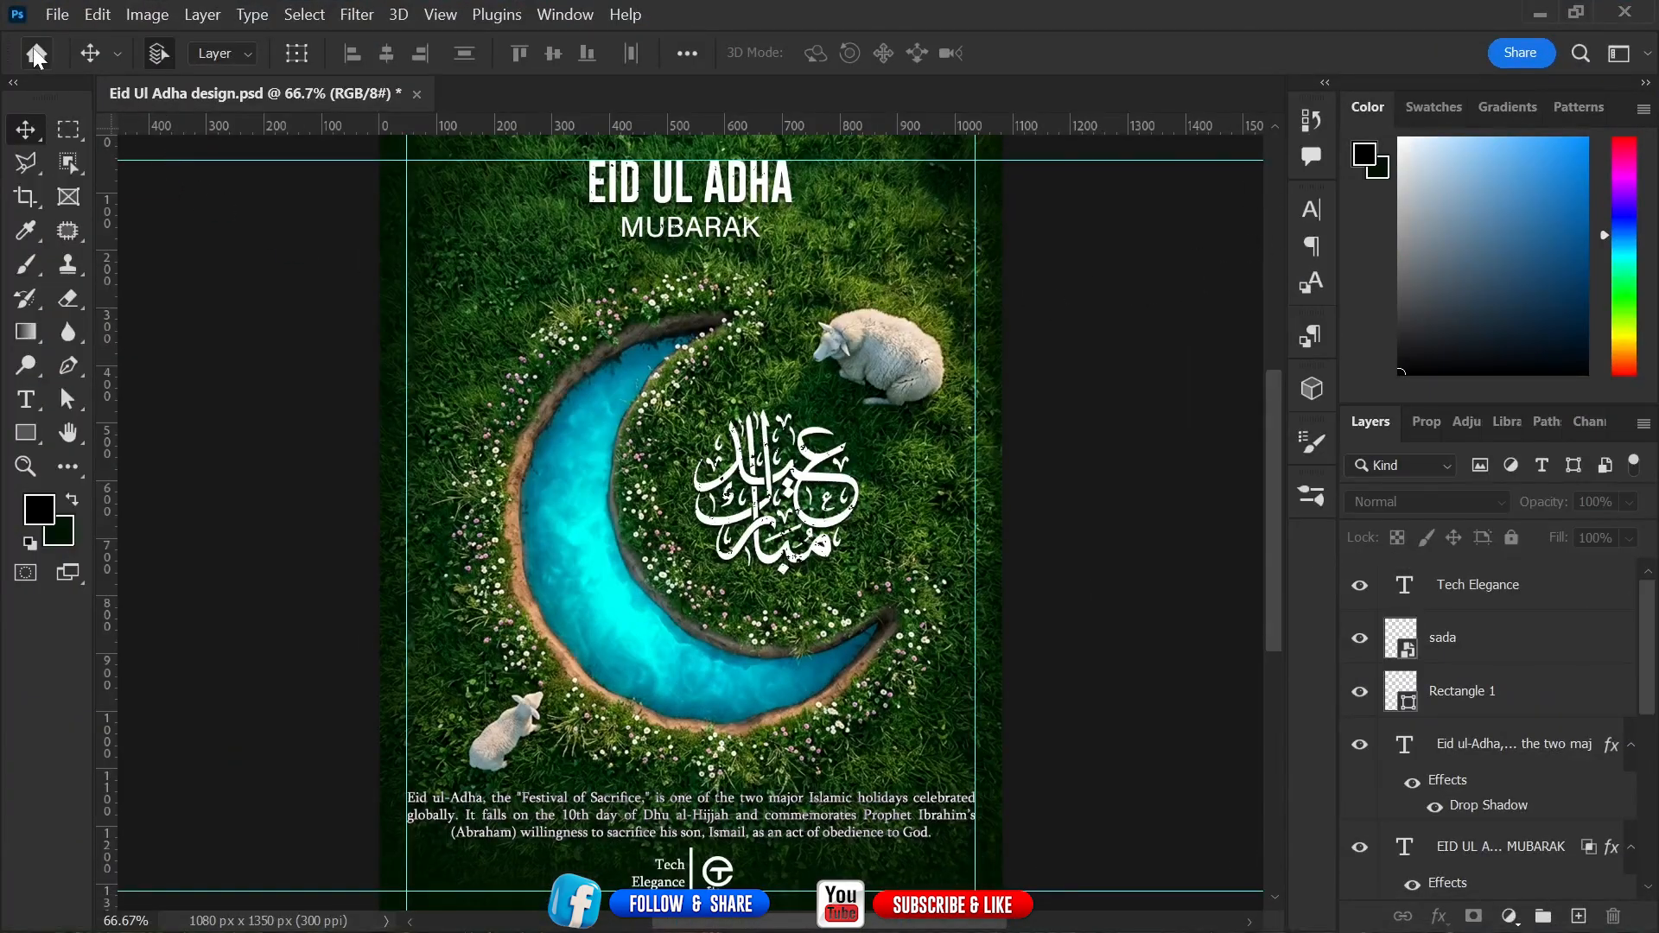
click(37, 54)
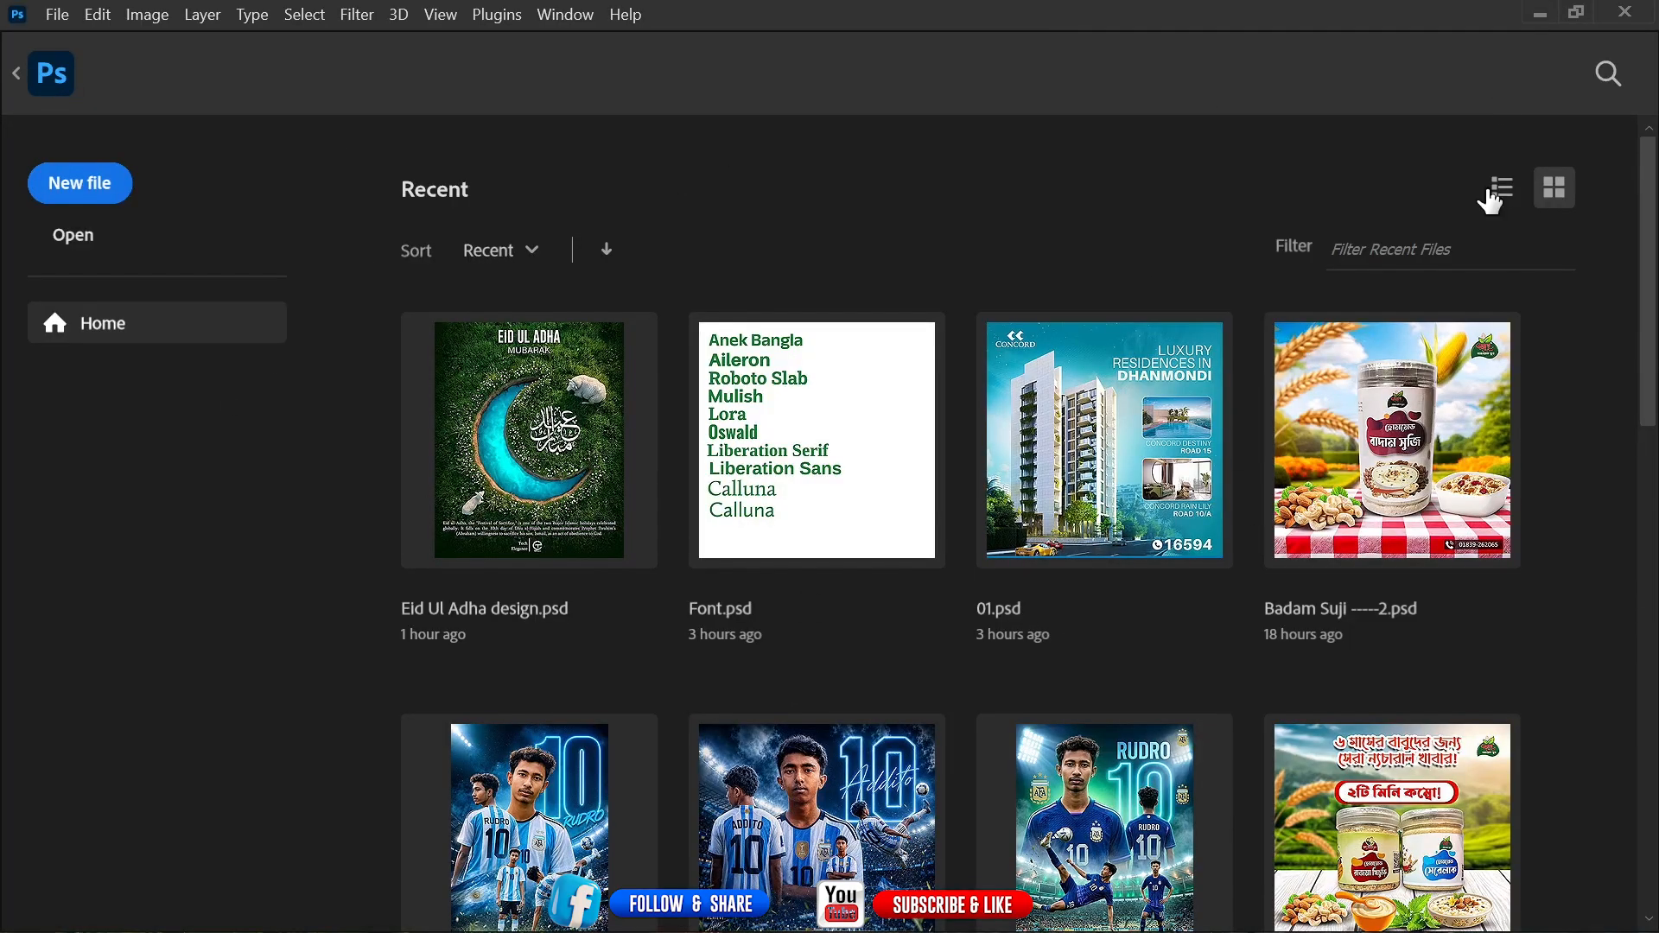
click(78, 182)
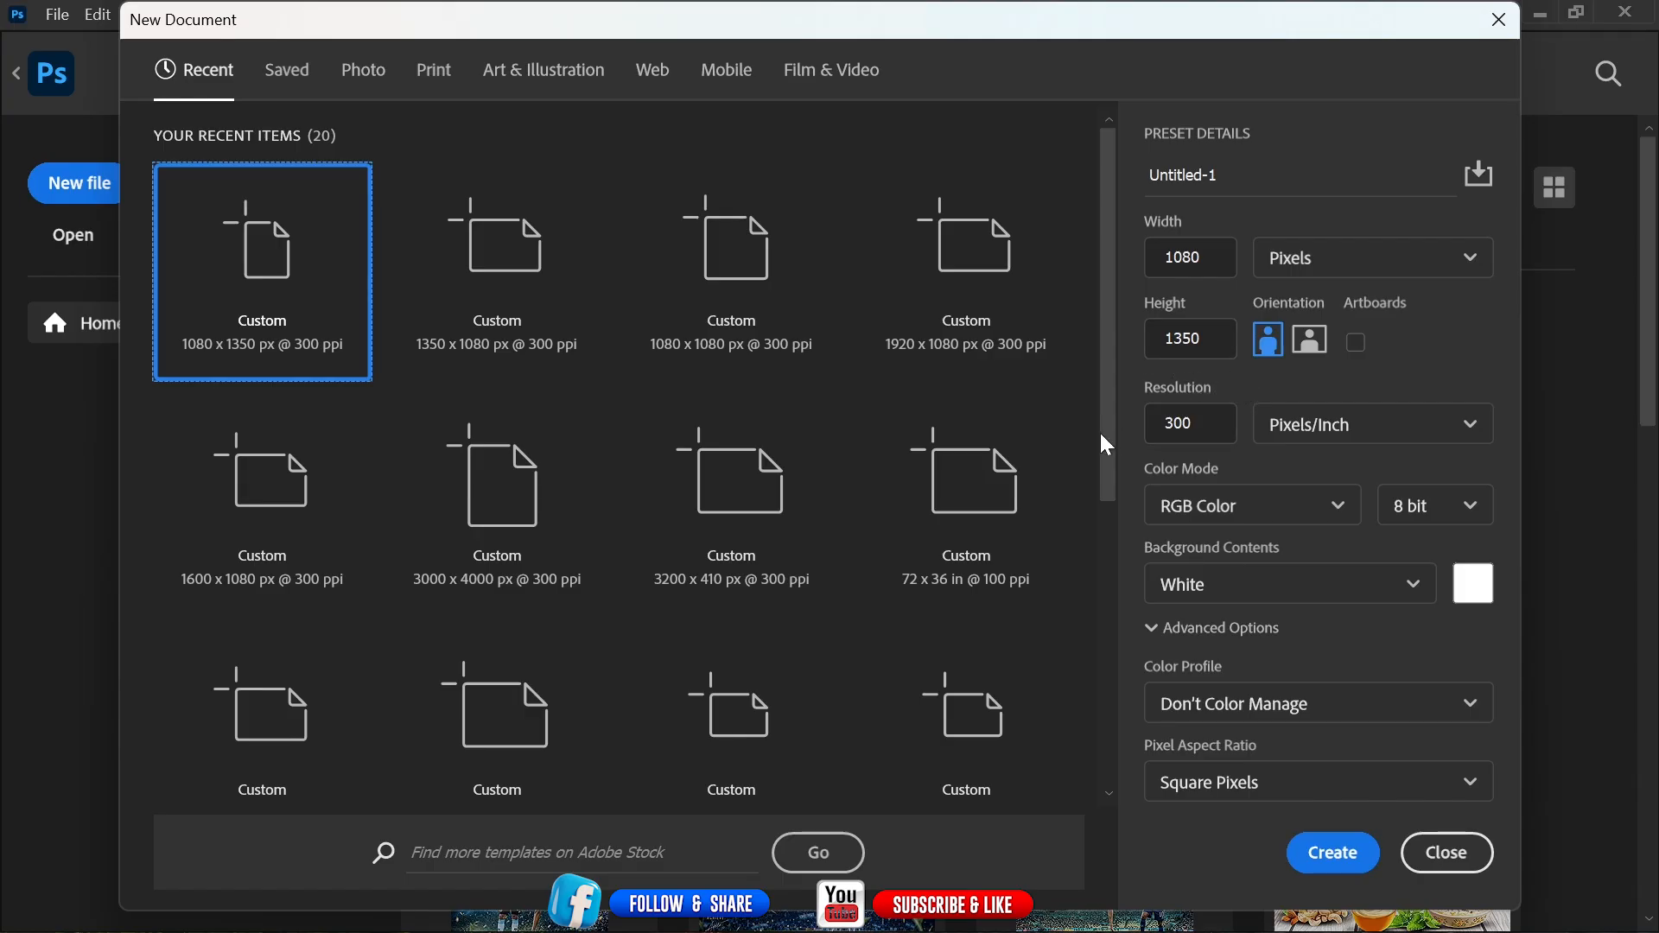
click(1327, 858)
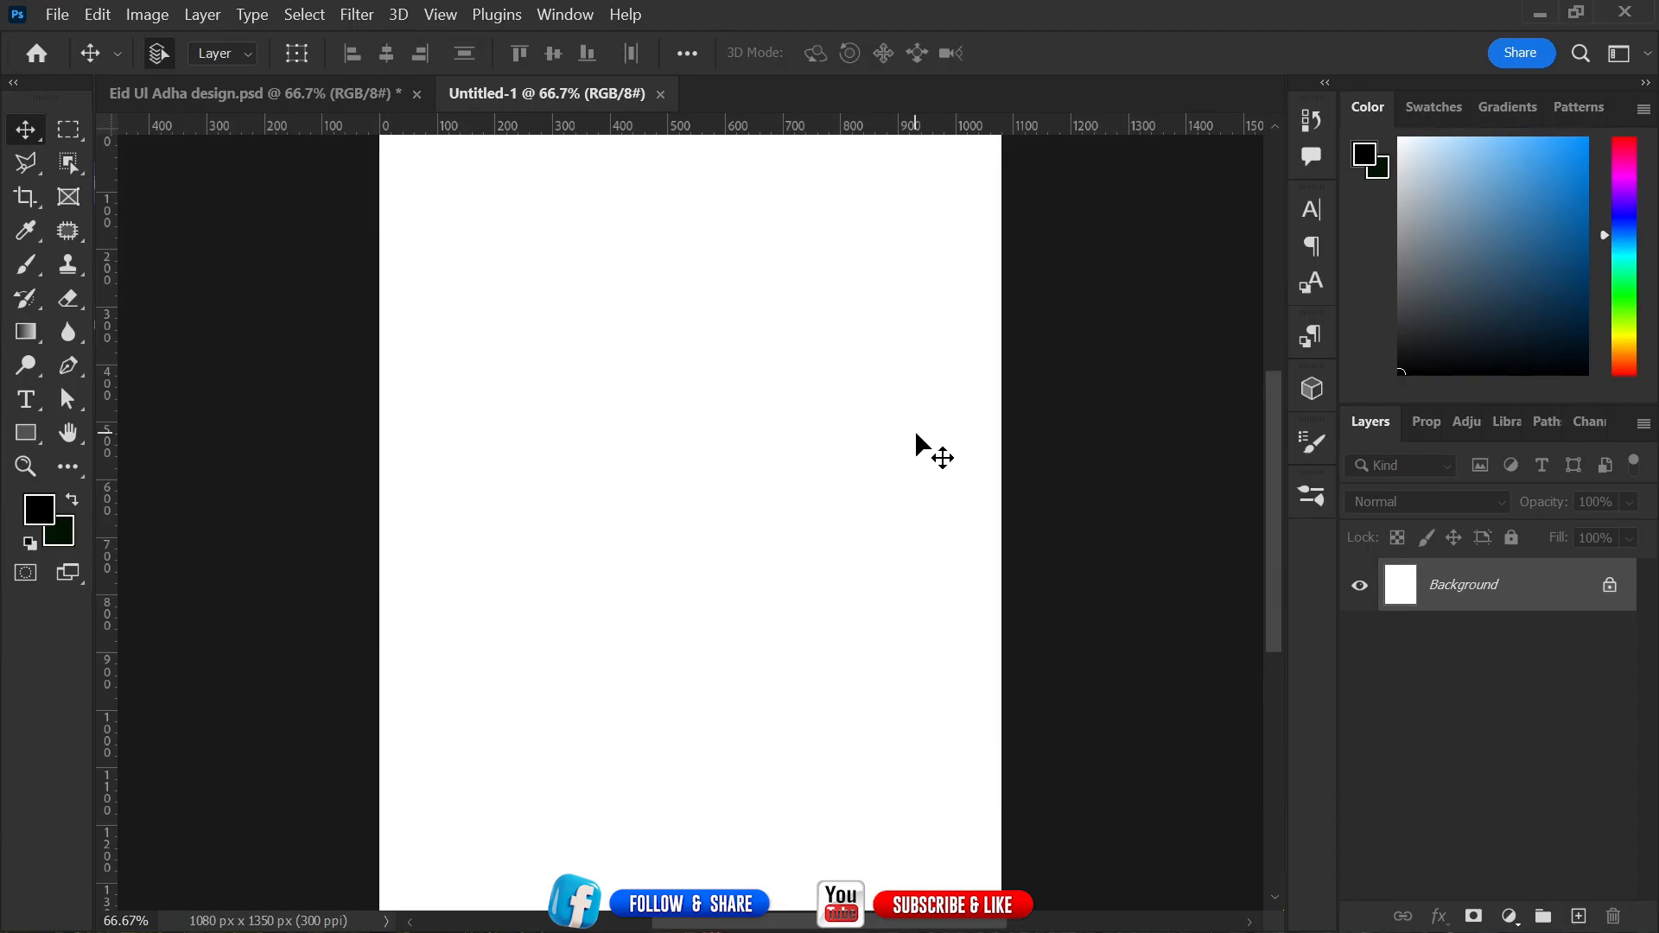
key(ctrl+minus)
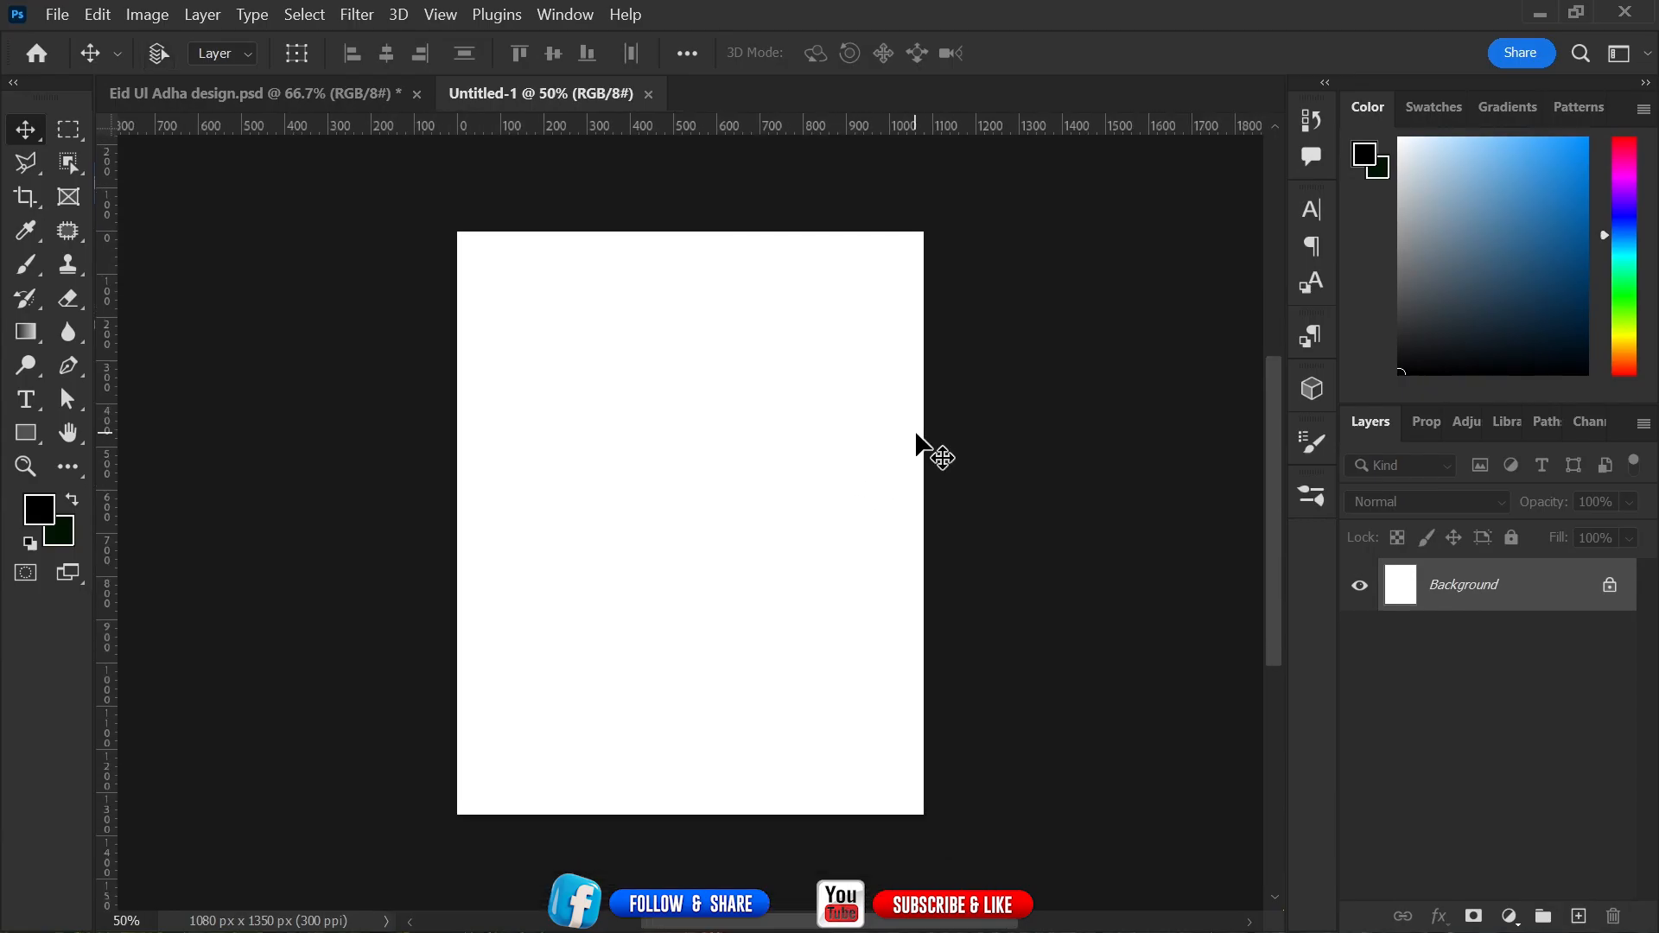
key(ctrl+plus)
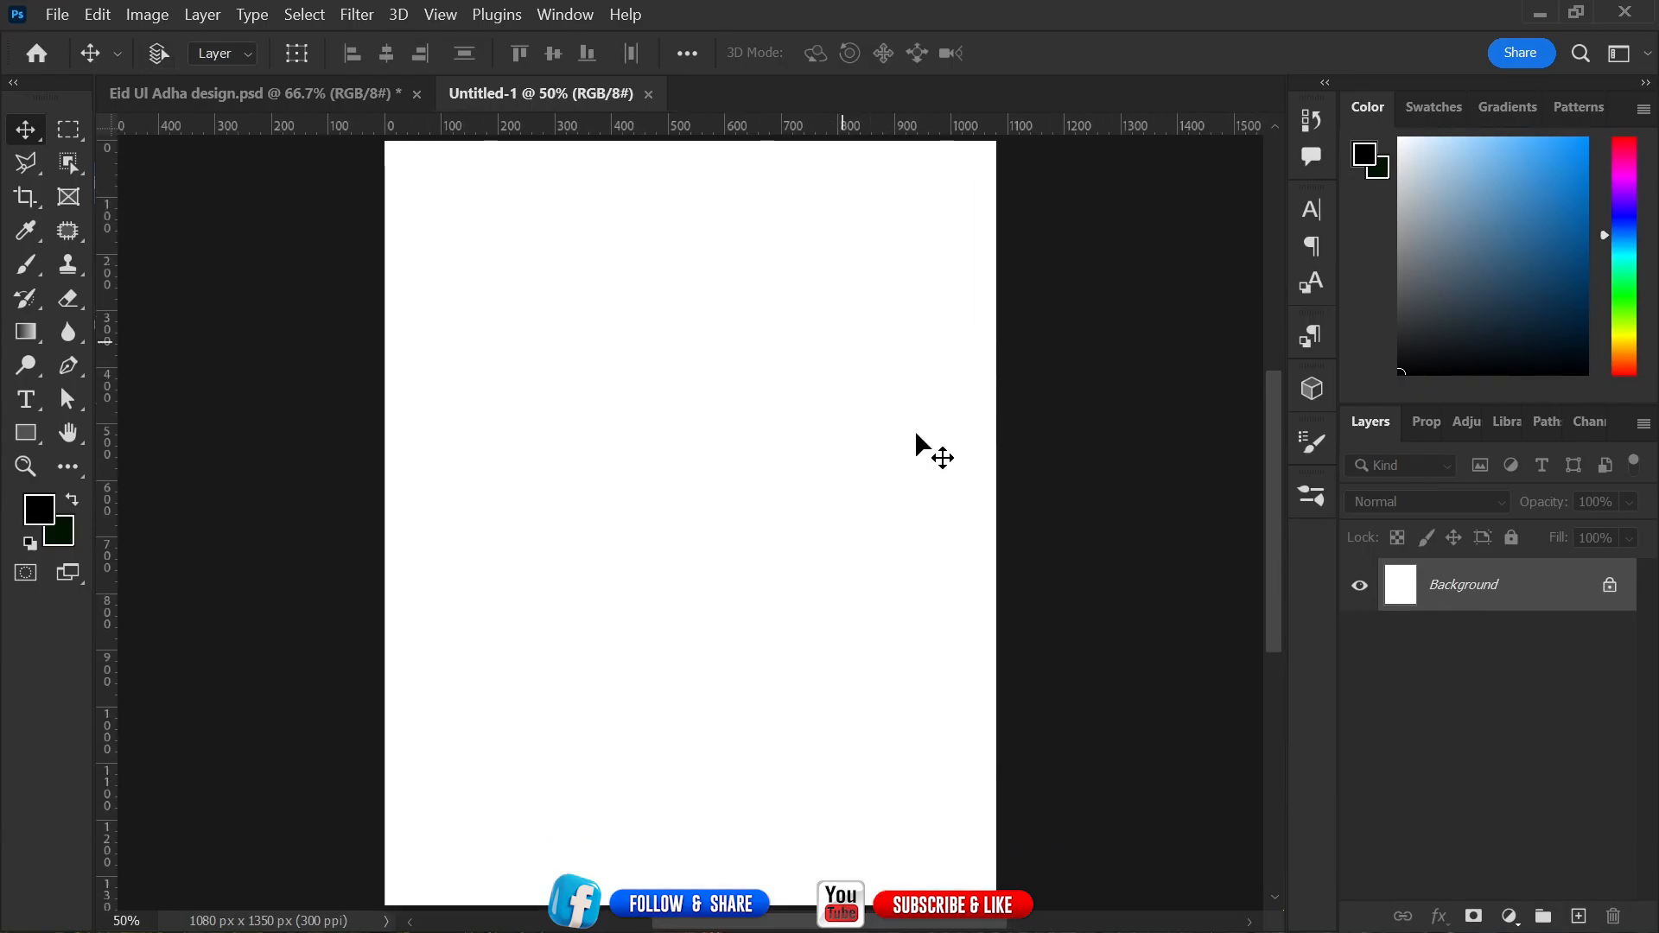
click(251, 95)
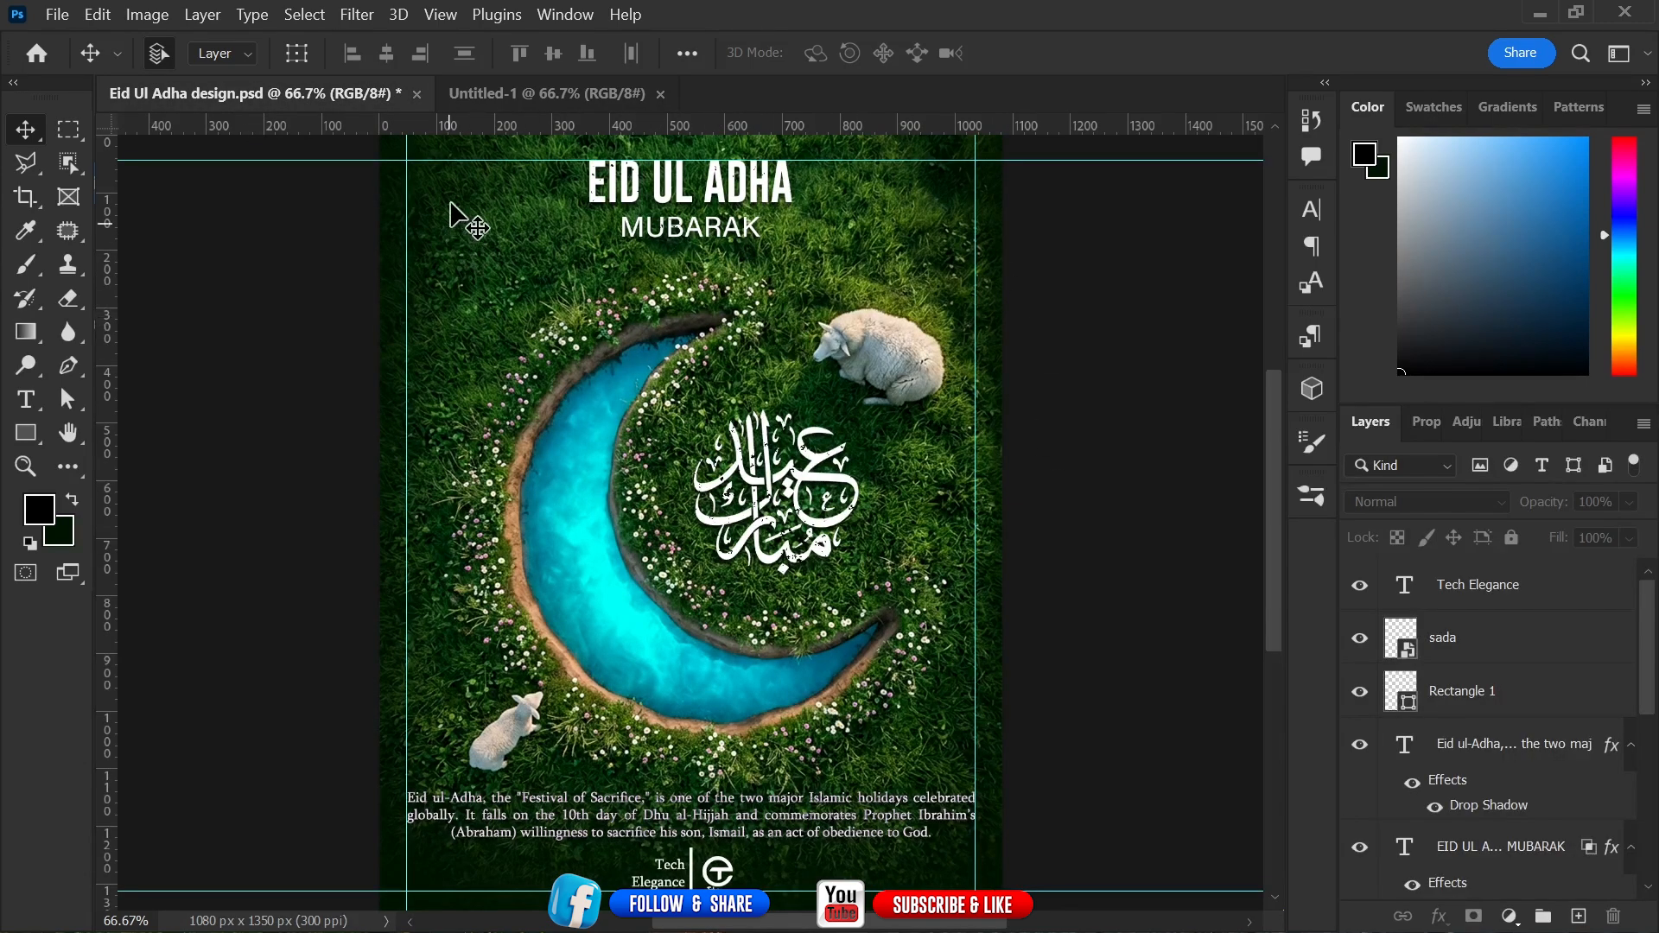
click(570, 96)
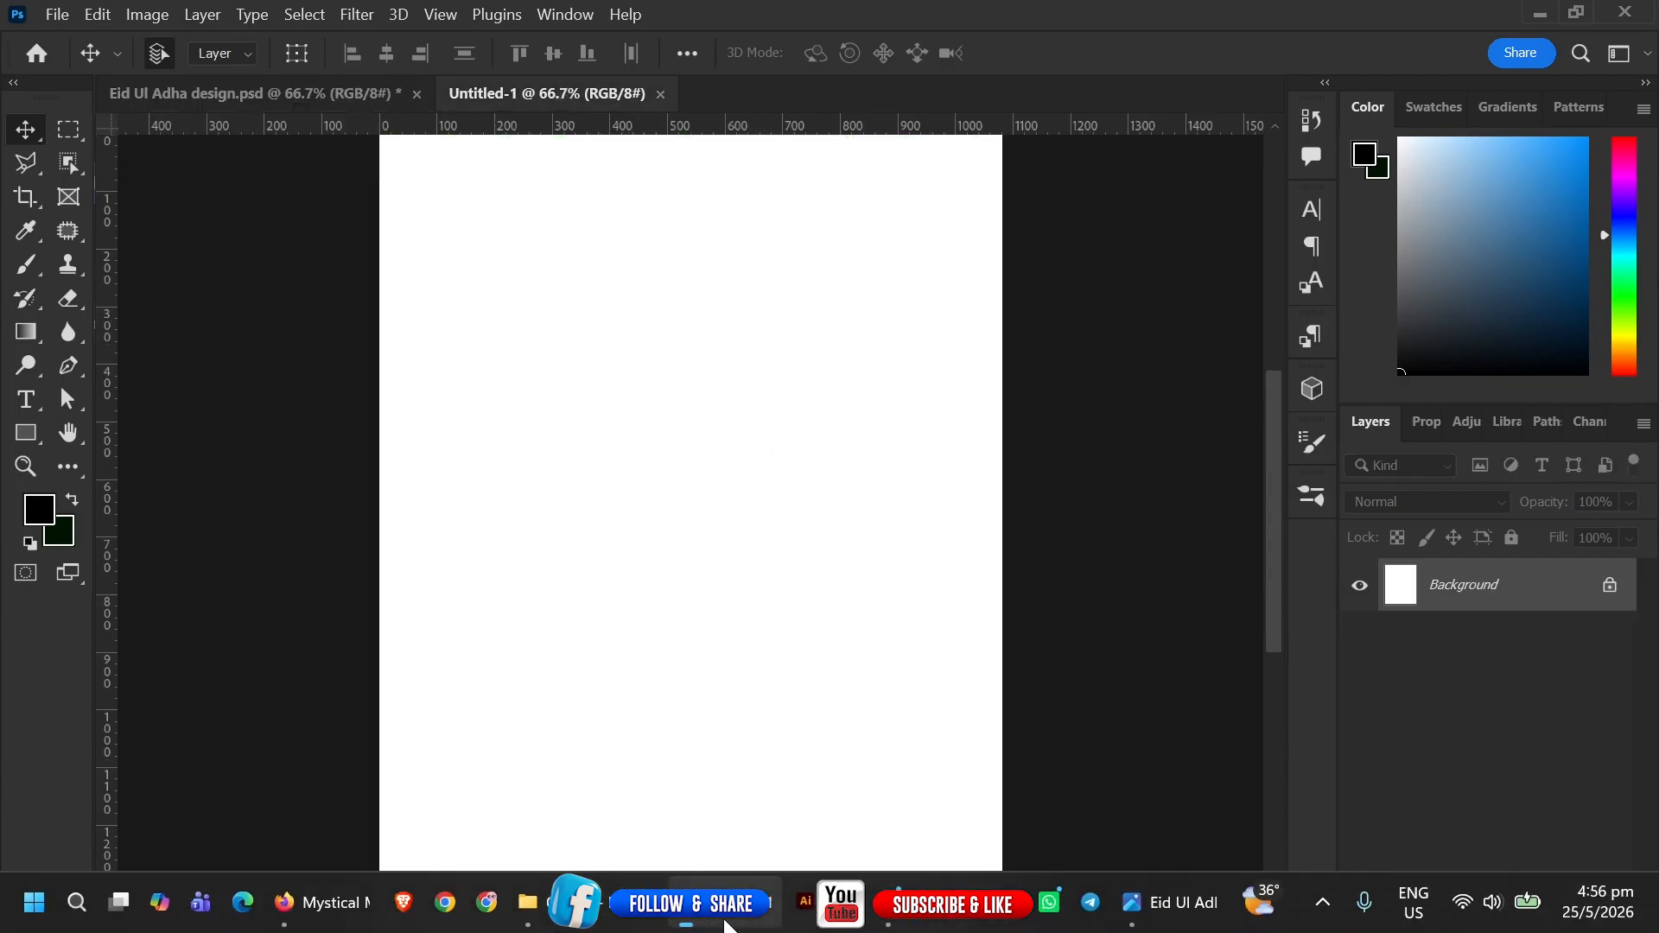
Place the Gemini-generated moon canal image from Downloads into the new document, scaled to about 33.75% to fill the canvas.
click(533, 904)
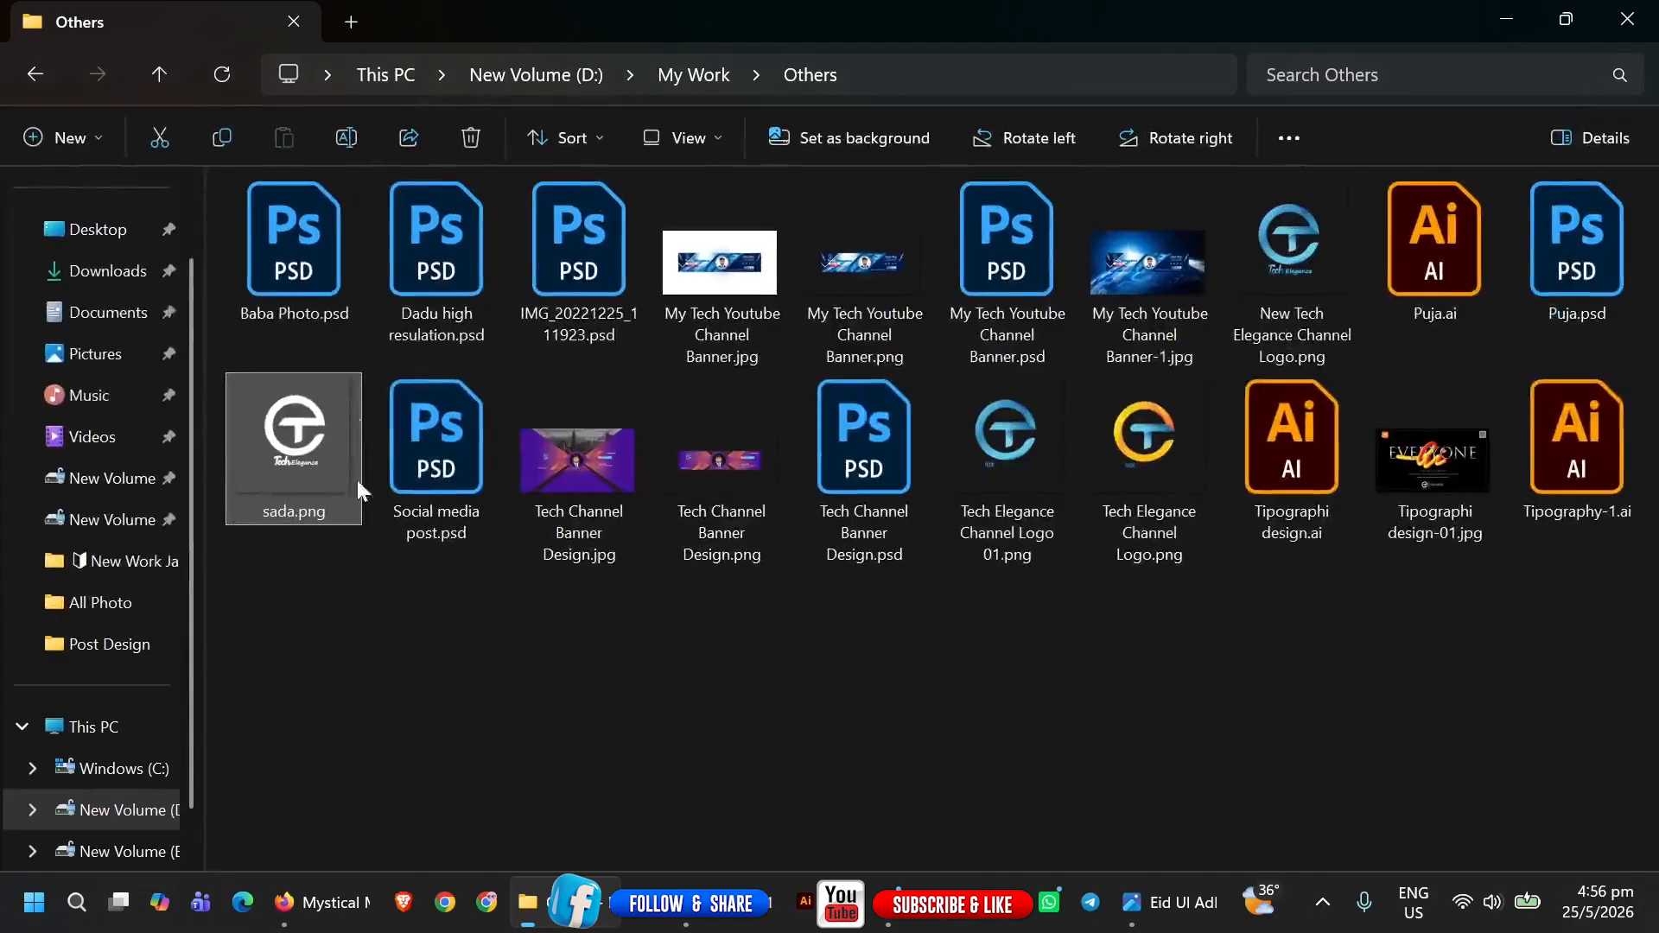
click(340, 19)
click(108, 360)
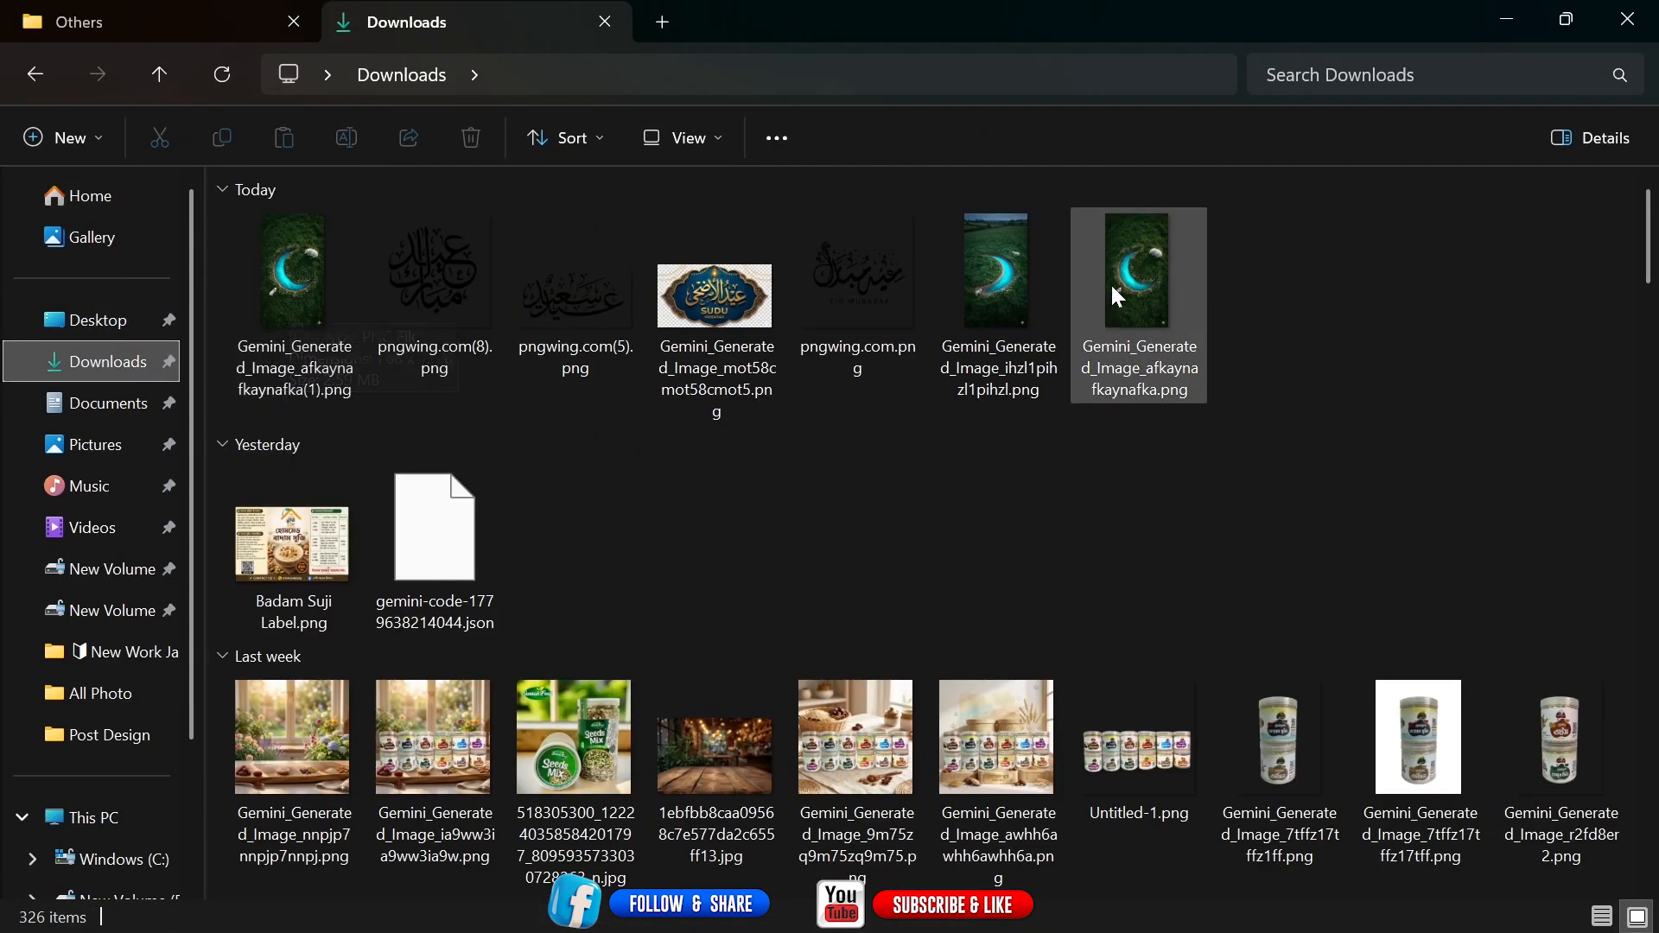
drag(1132, 259, 799, 683)
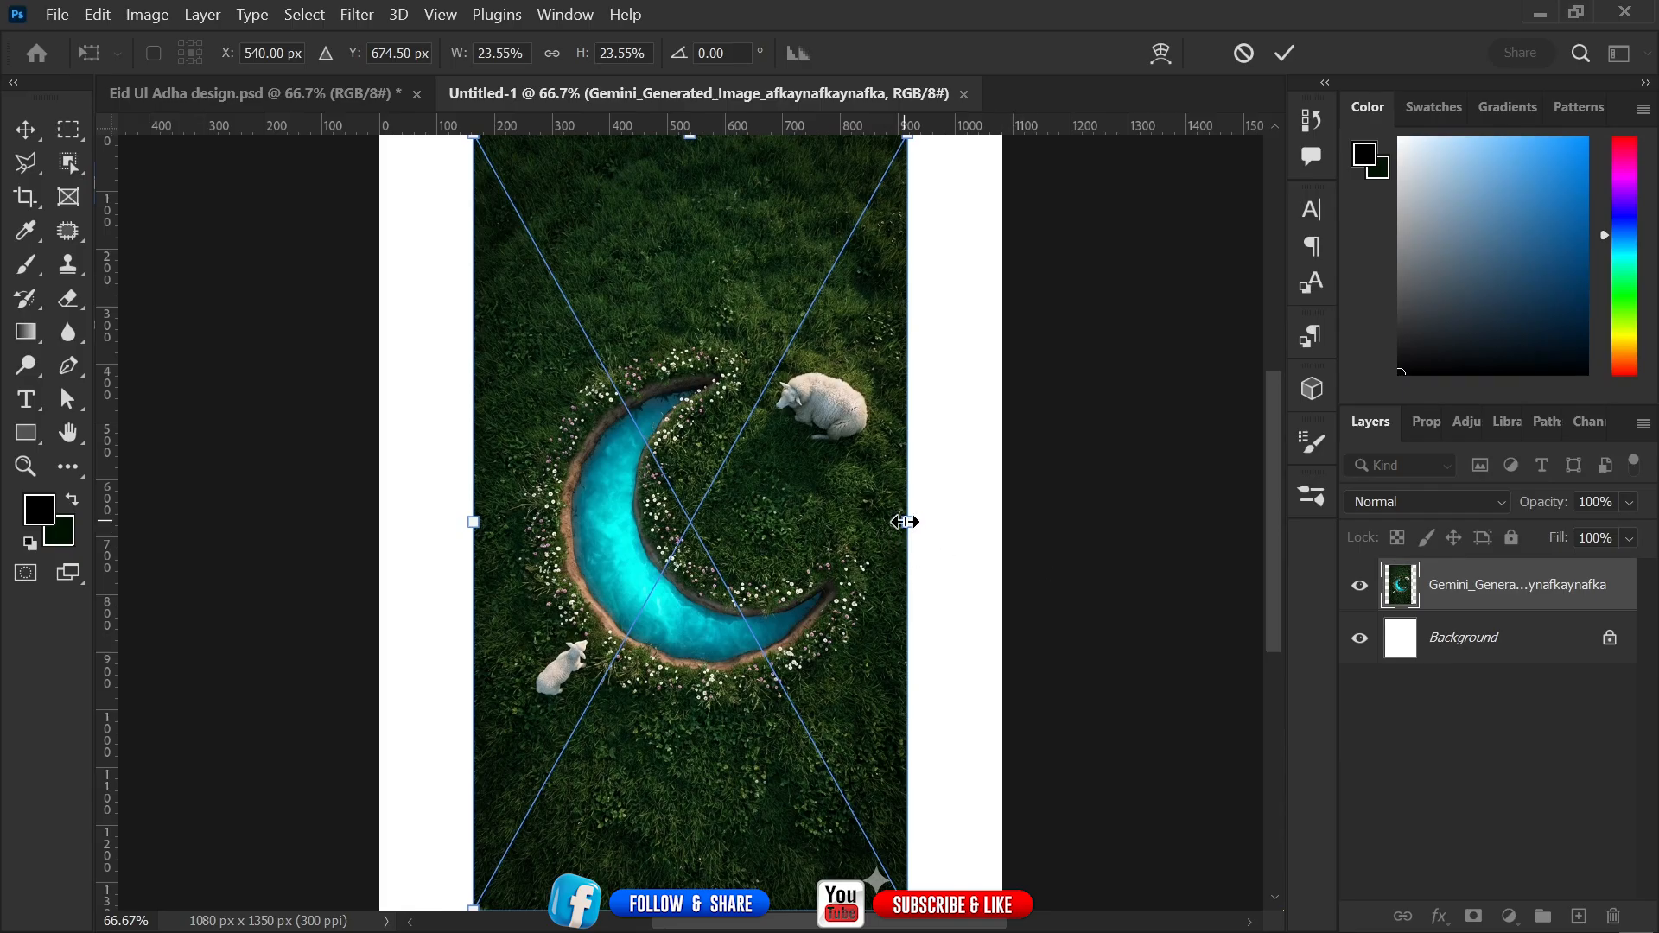
drag(905, 522, 1001, 546)
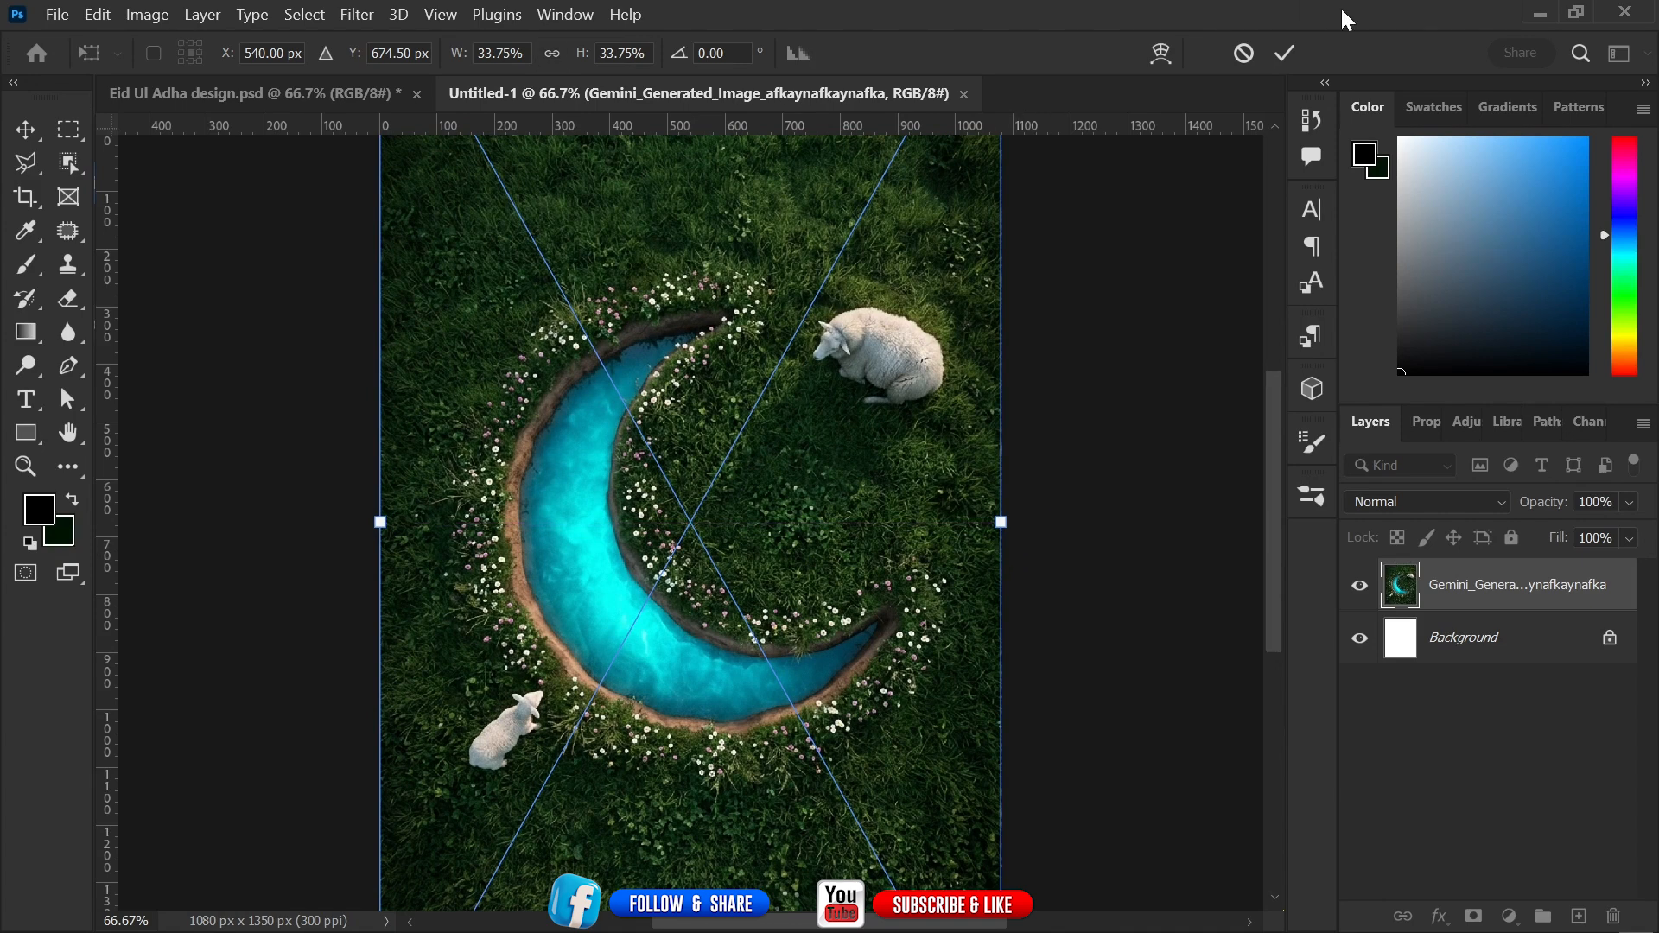
click(1285, 52)
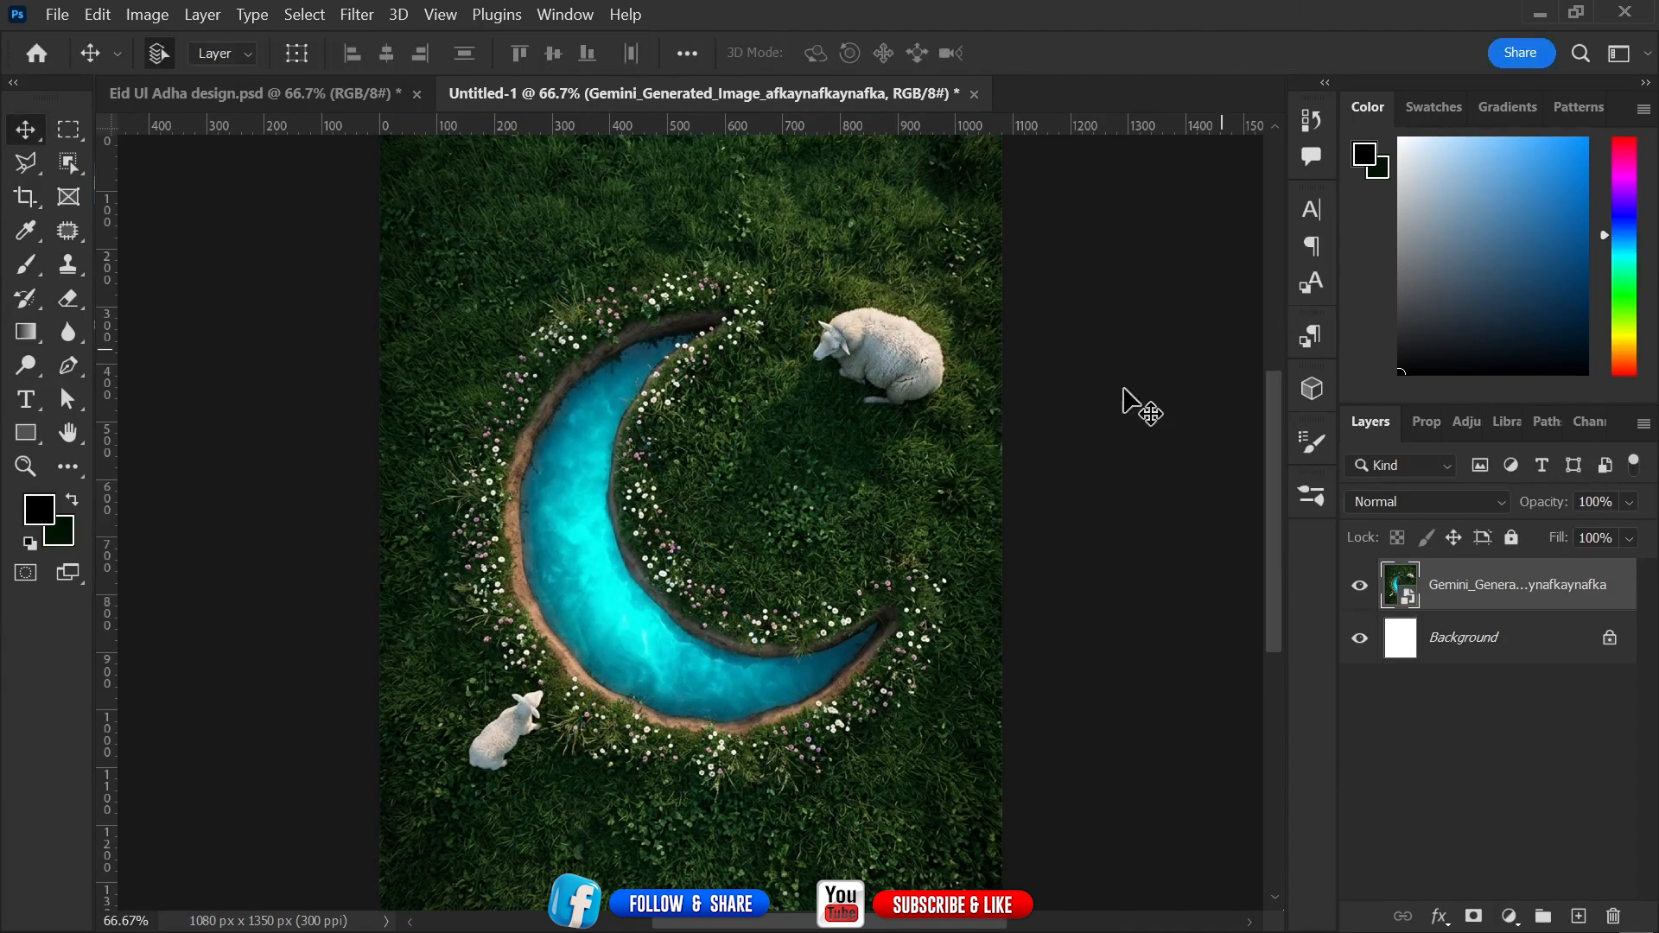
Apply a Camera Raw Filter with Auto adjustments to the placed moon canal image.
key(ctrl+minus)
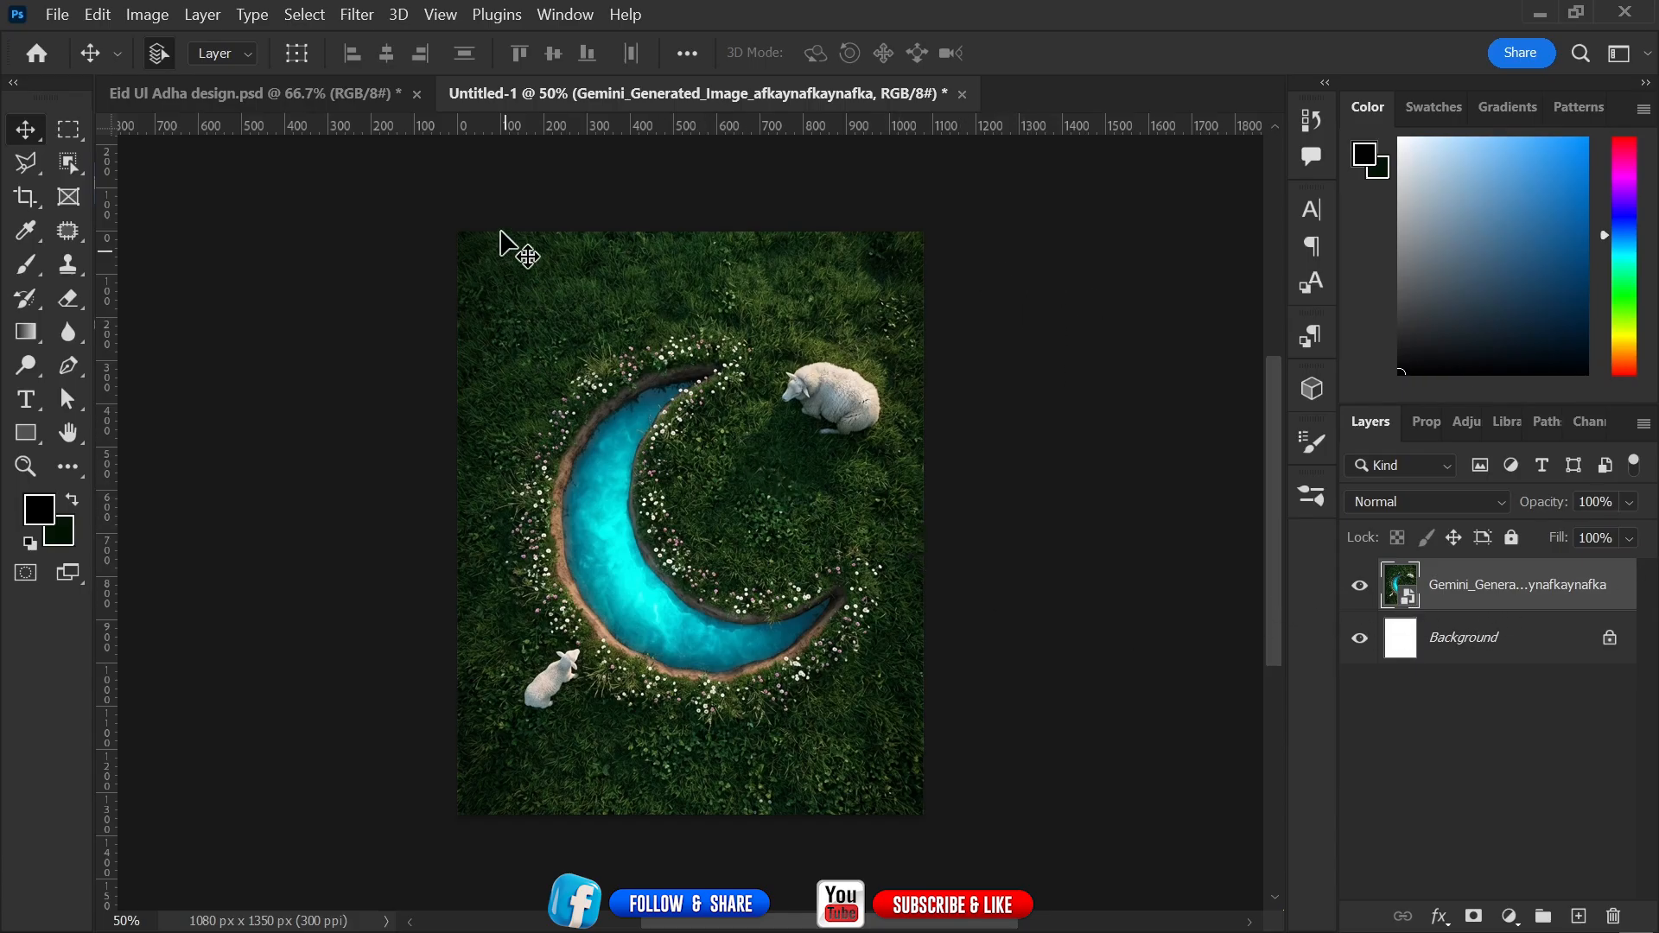
click(356, 14)
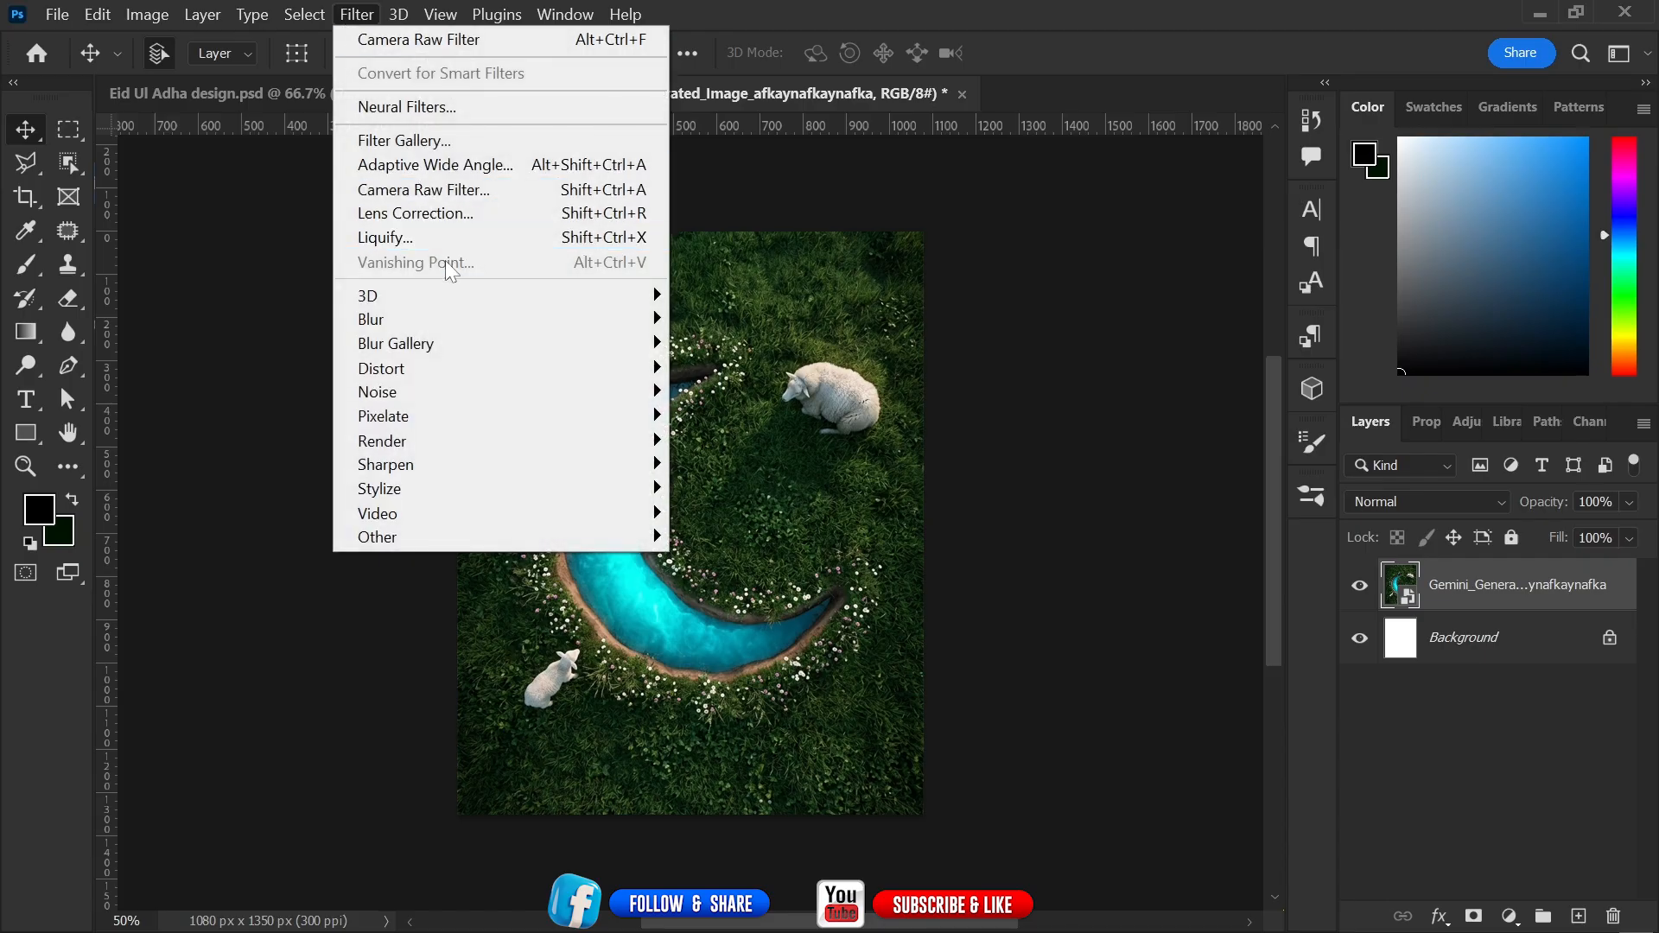
click(432, 189)
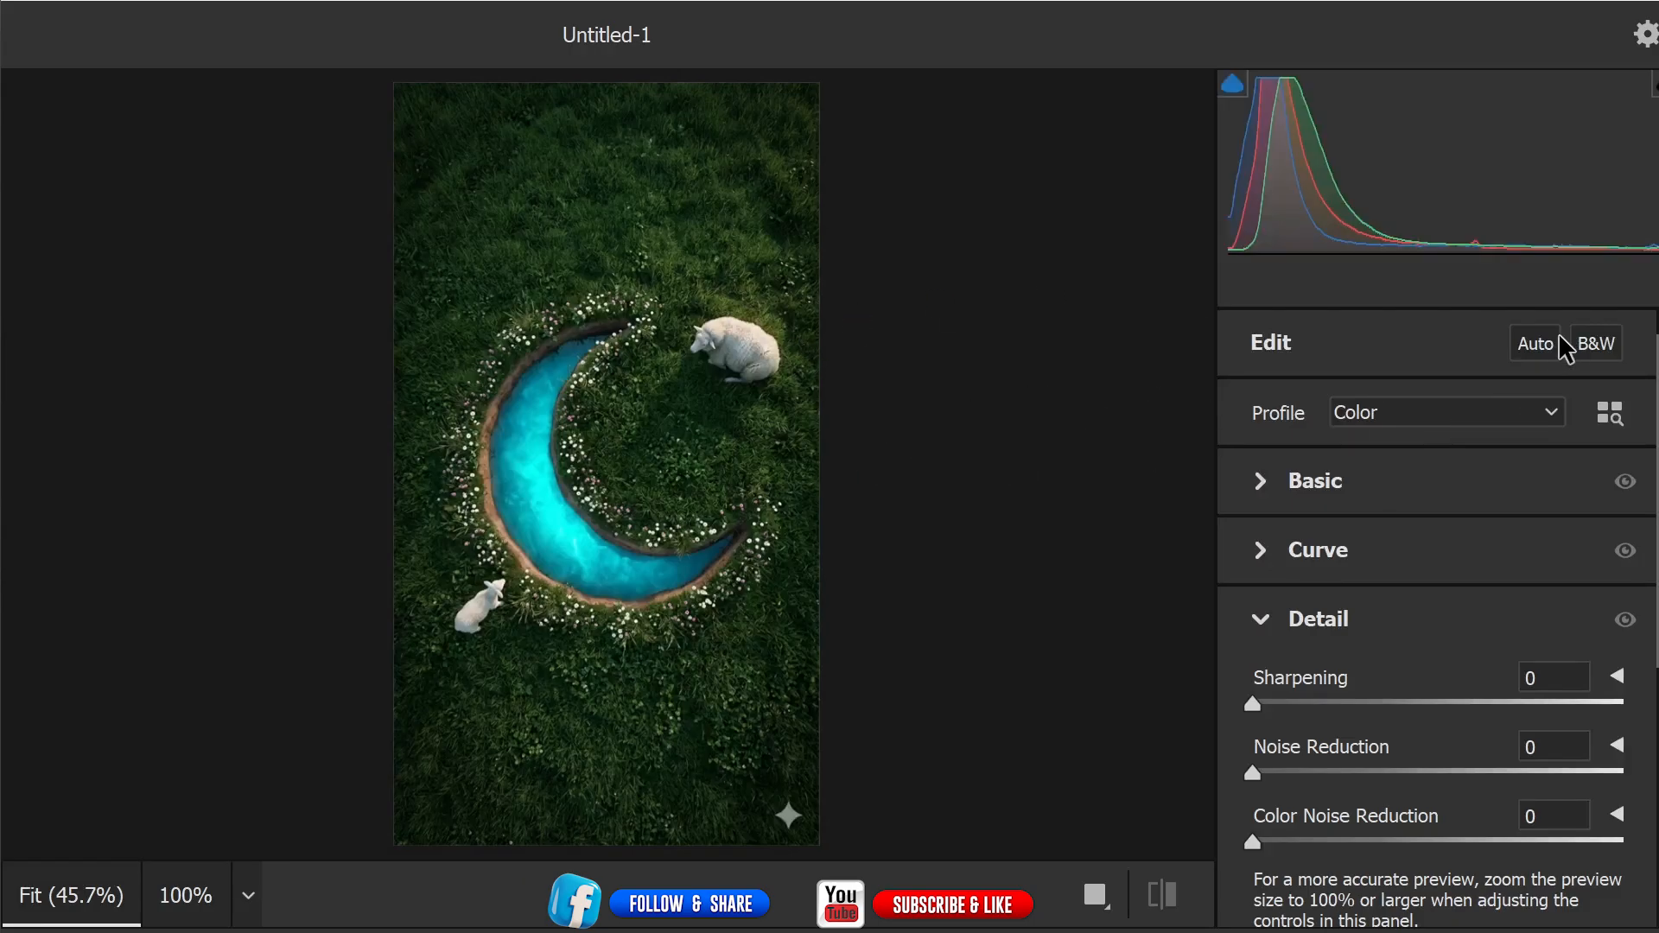
click(1534, 346)
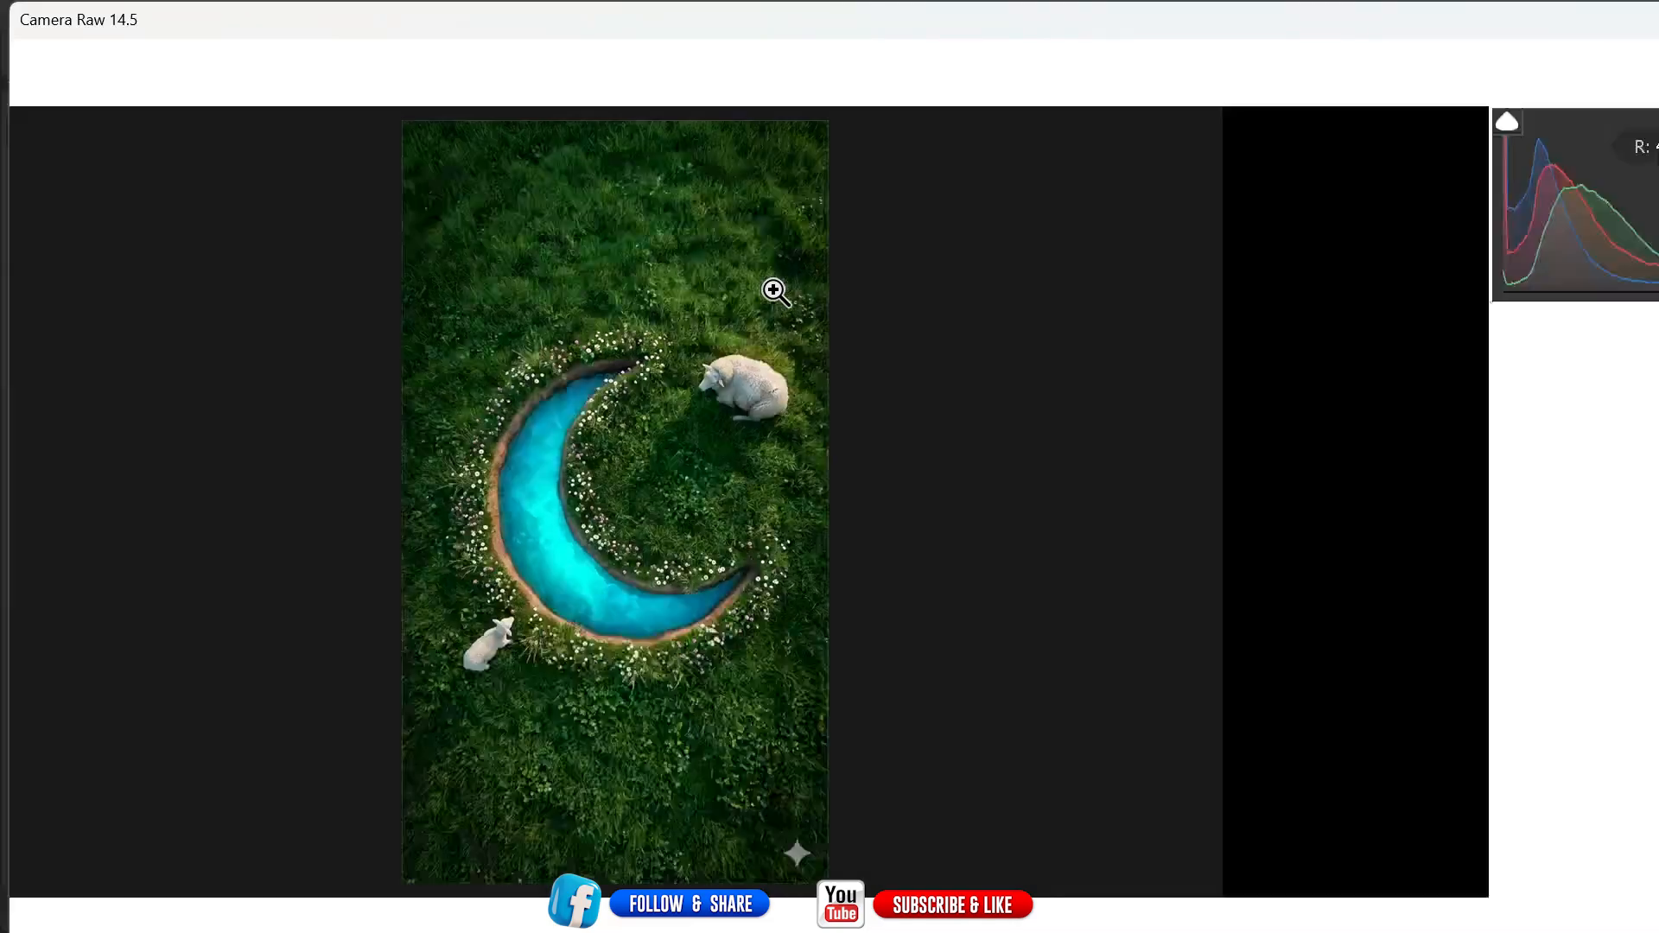
key(Return)
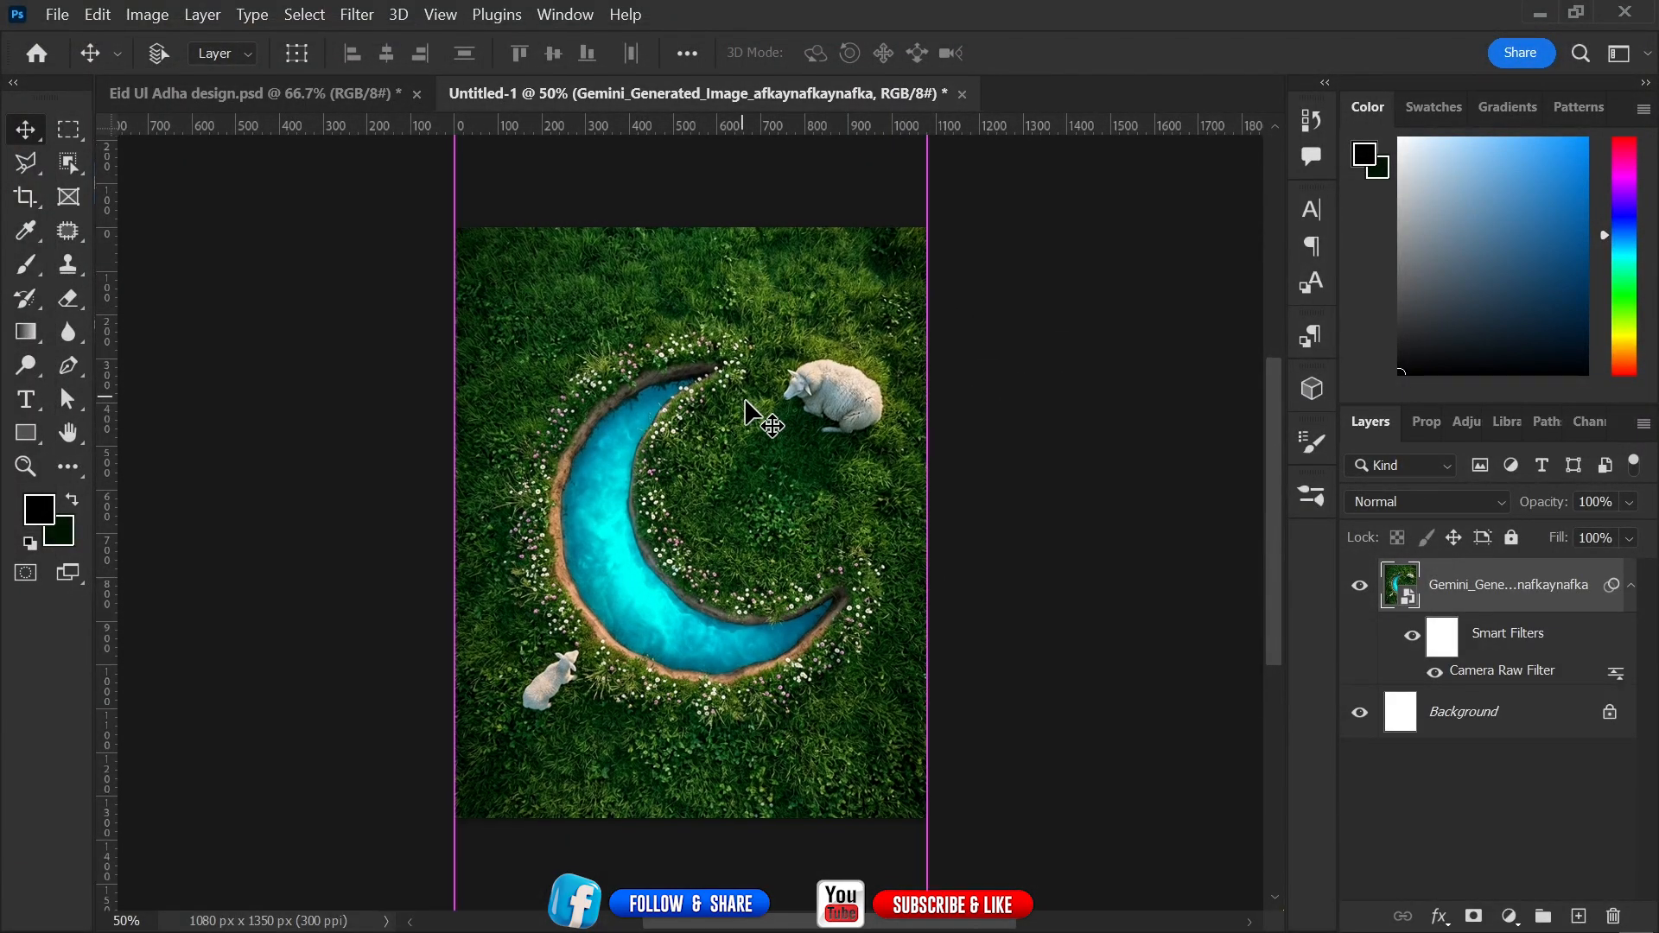
key(ctrl+plus)
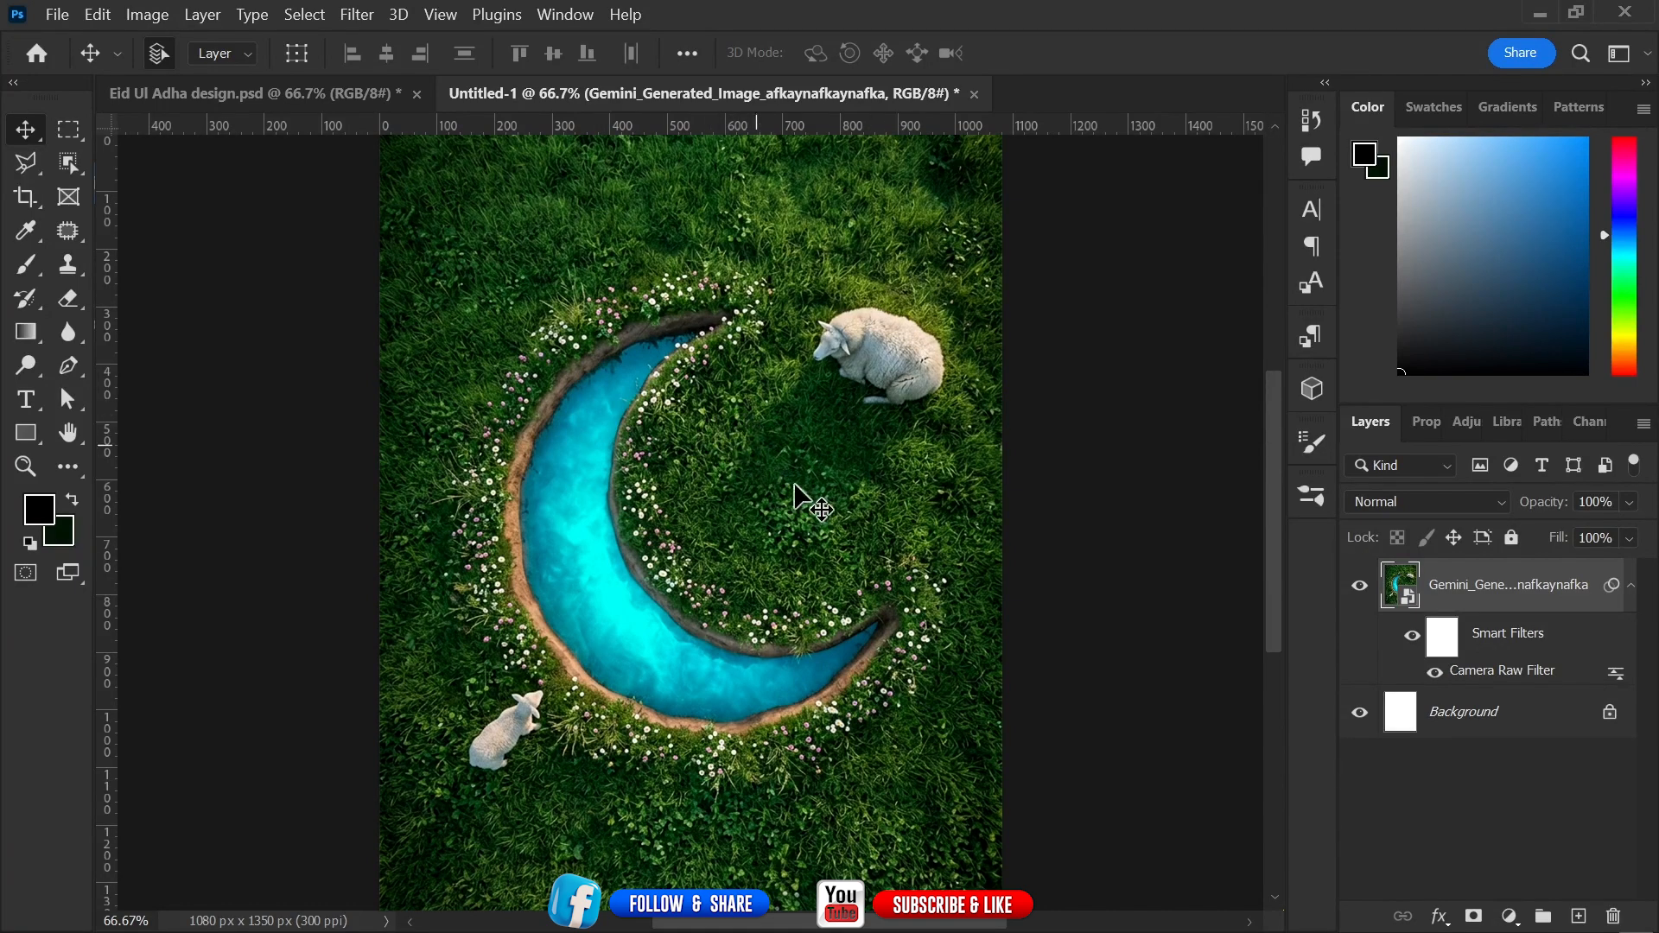
Search Google in a new browser tab for "Eid Ul Adha text png" and browse the image results.
mouse_move(419, 927)
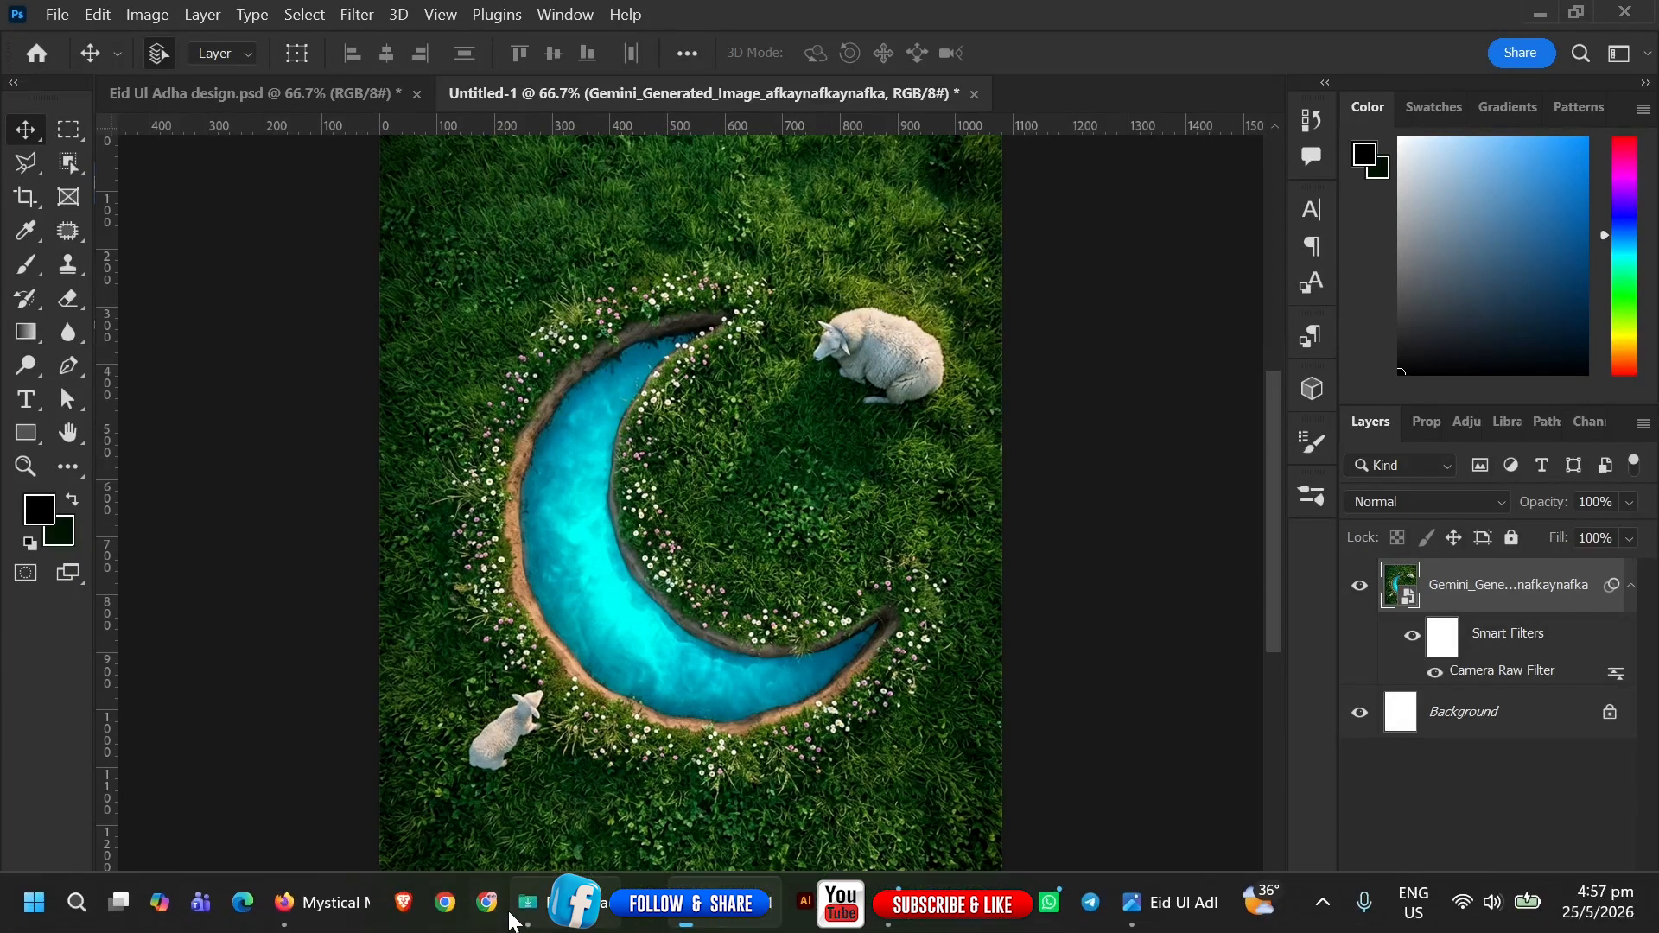
click(325, 904)
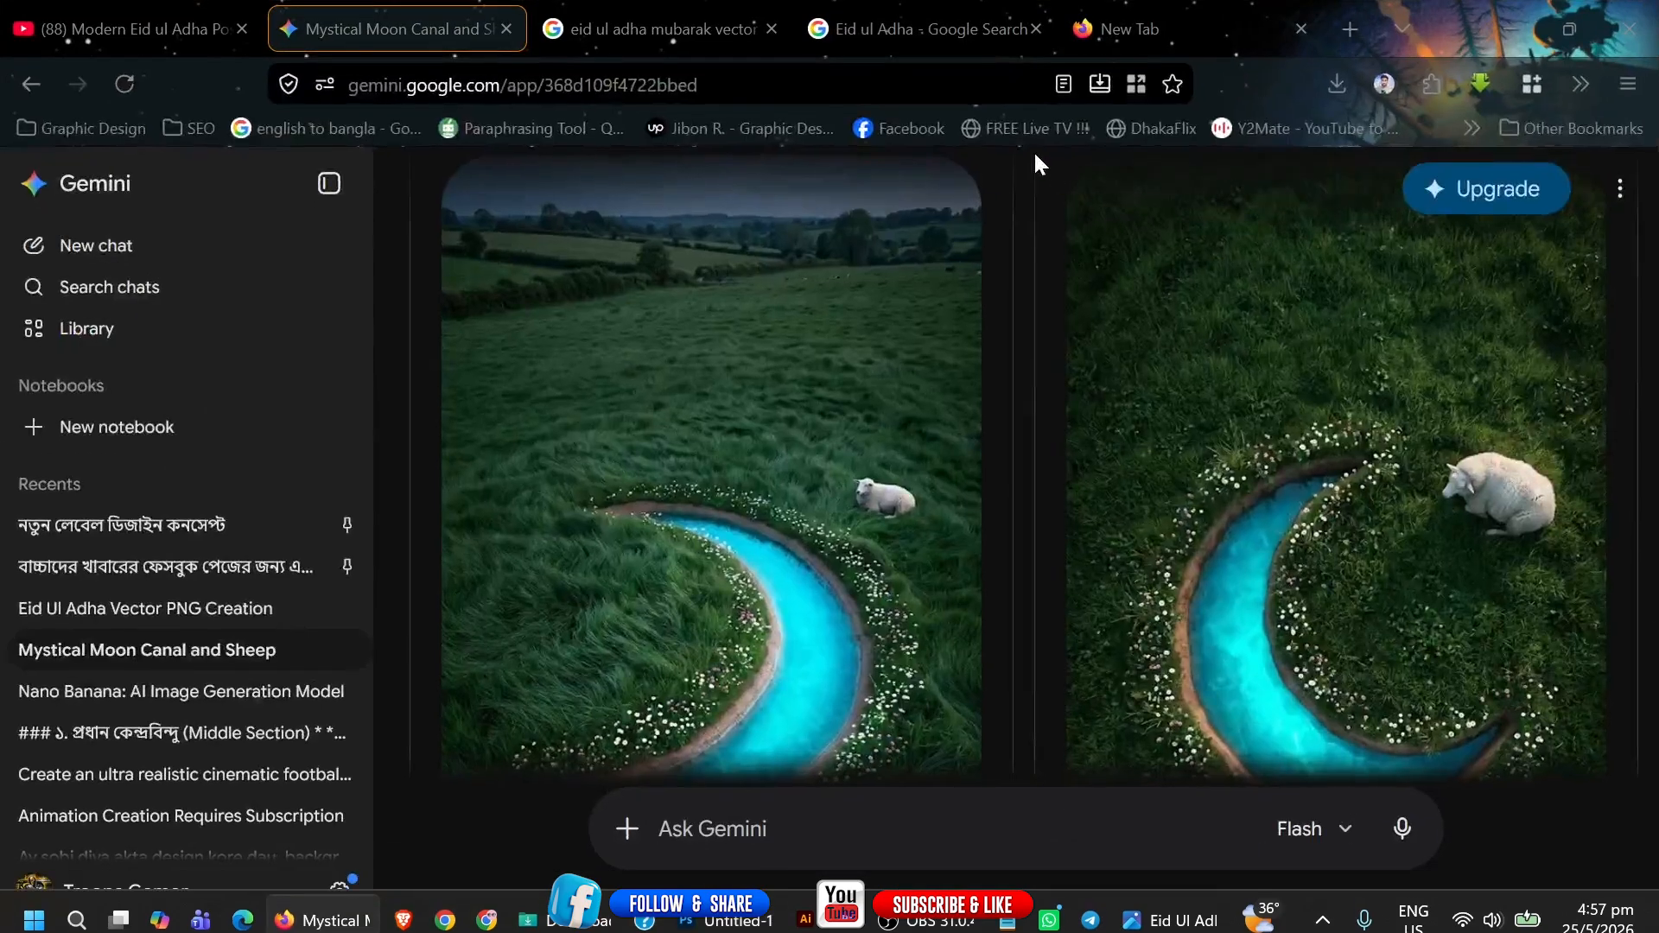
click(1149, 34)
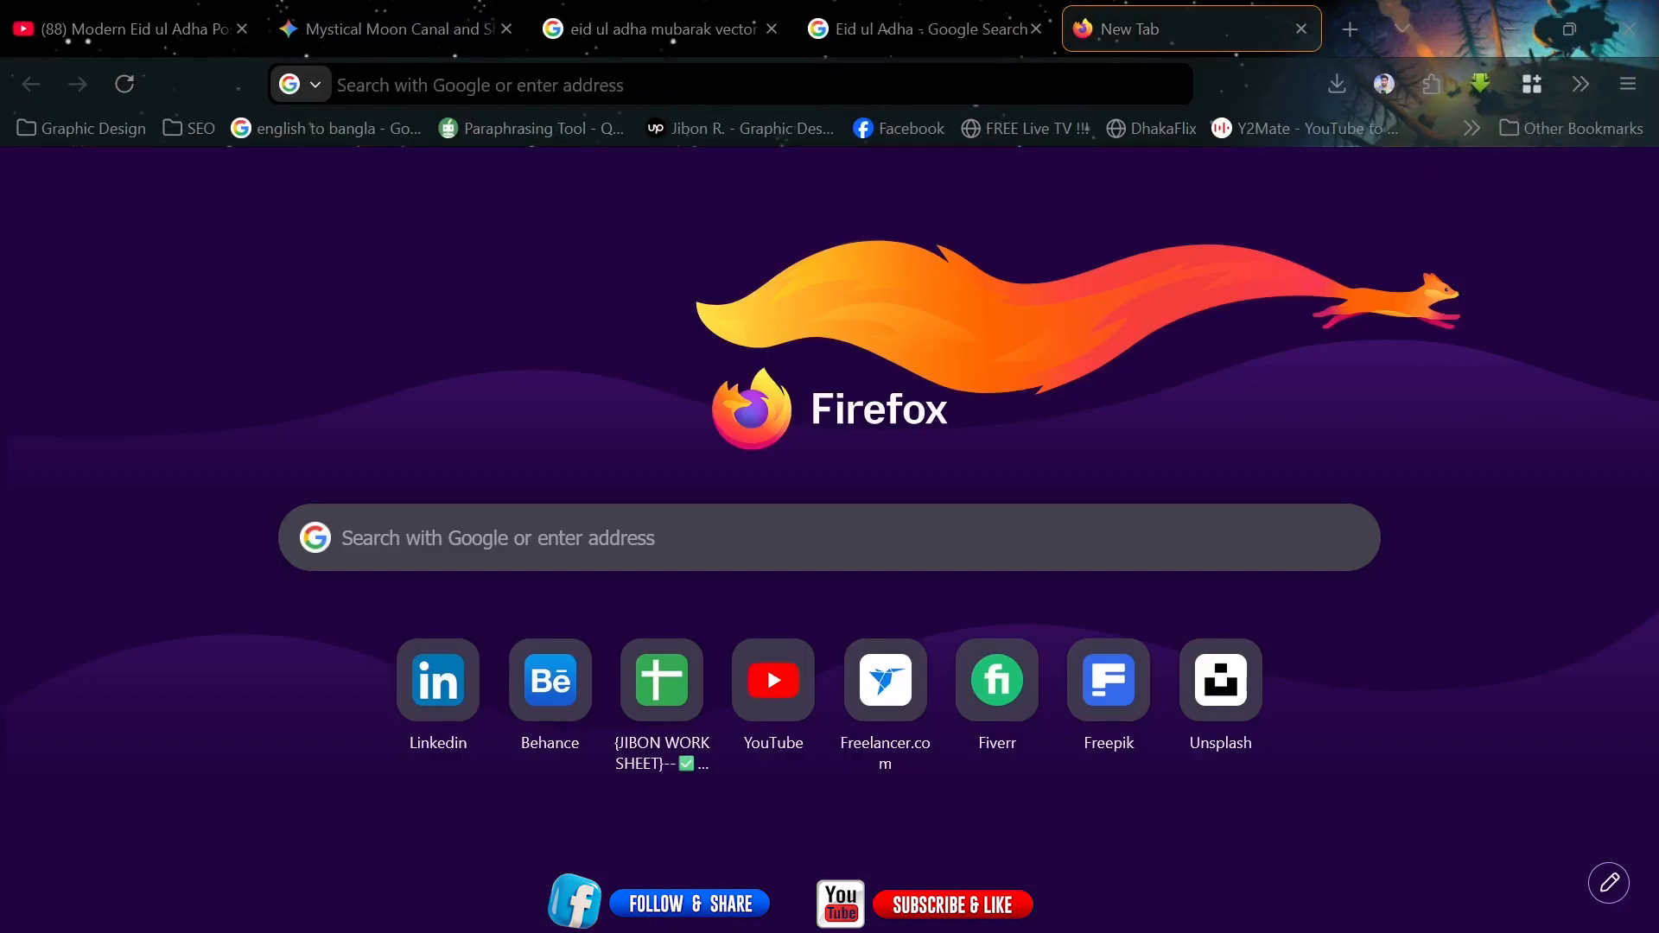
click(731, 85)
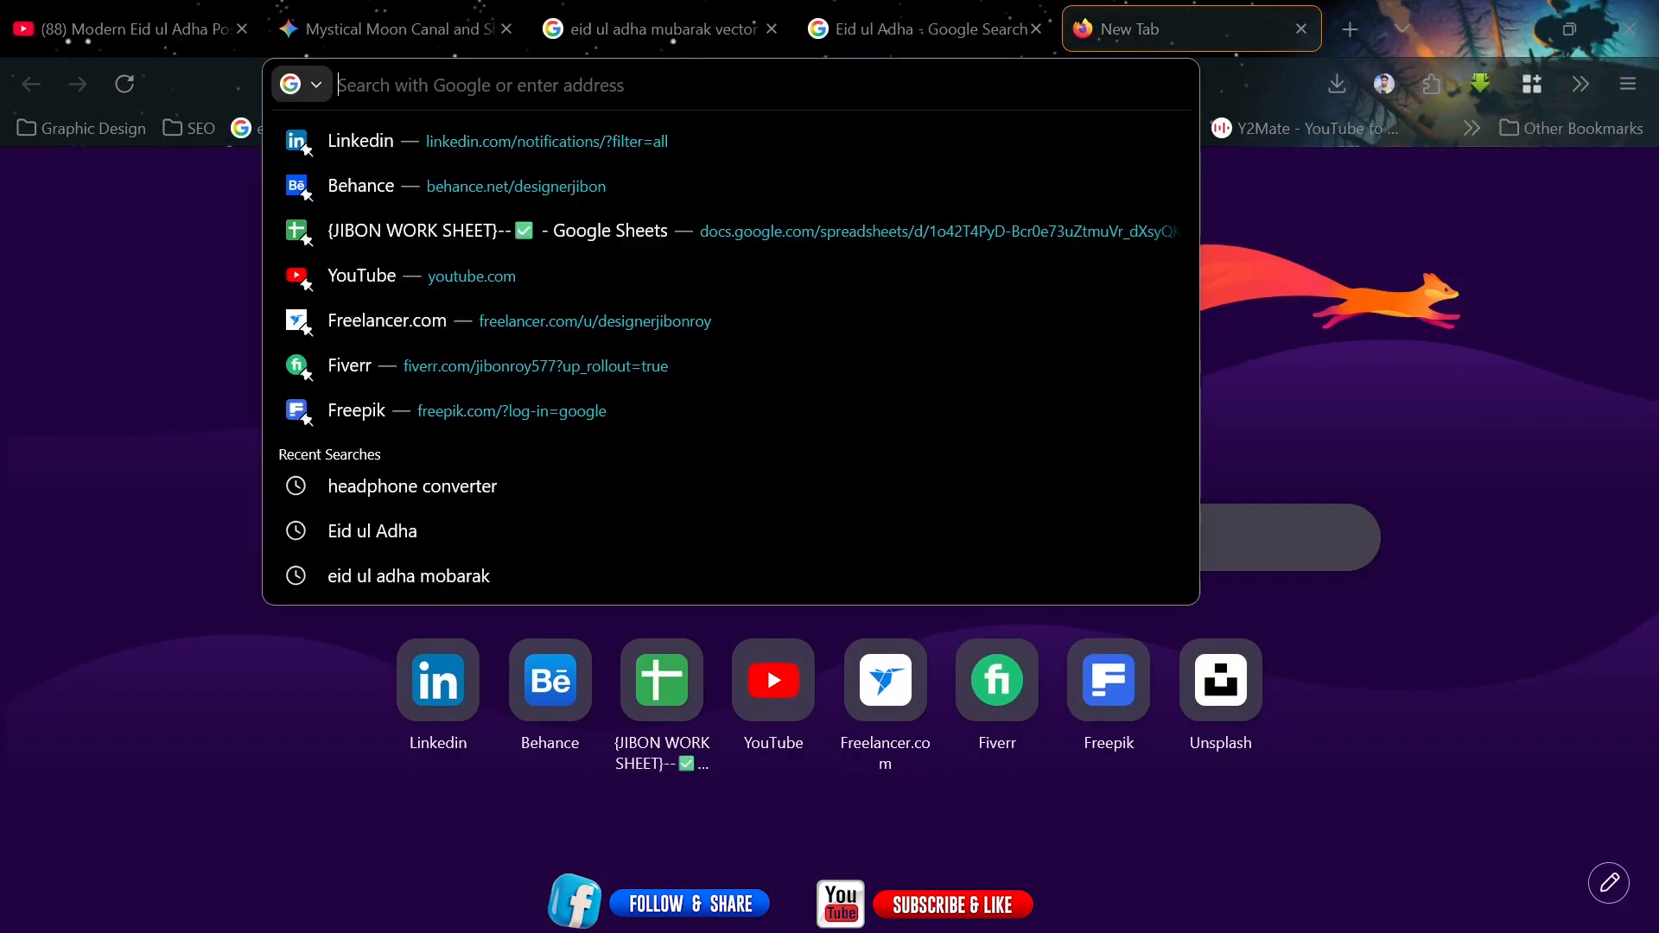
text(Eid)
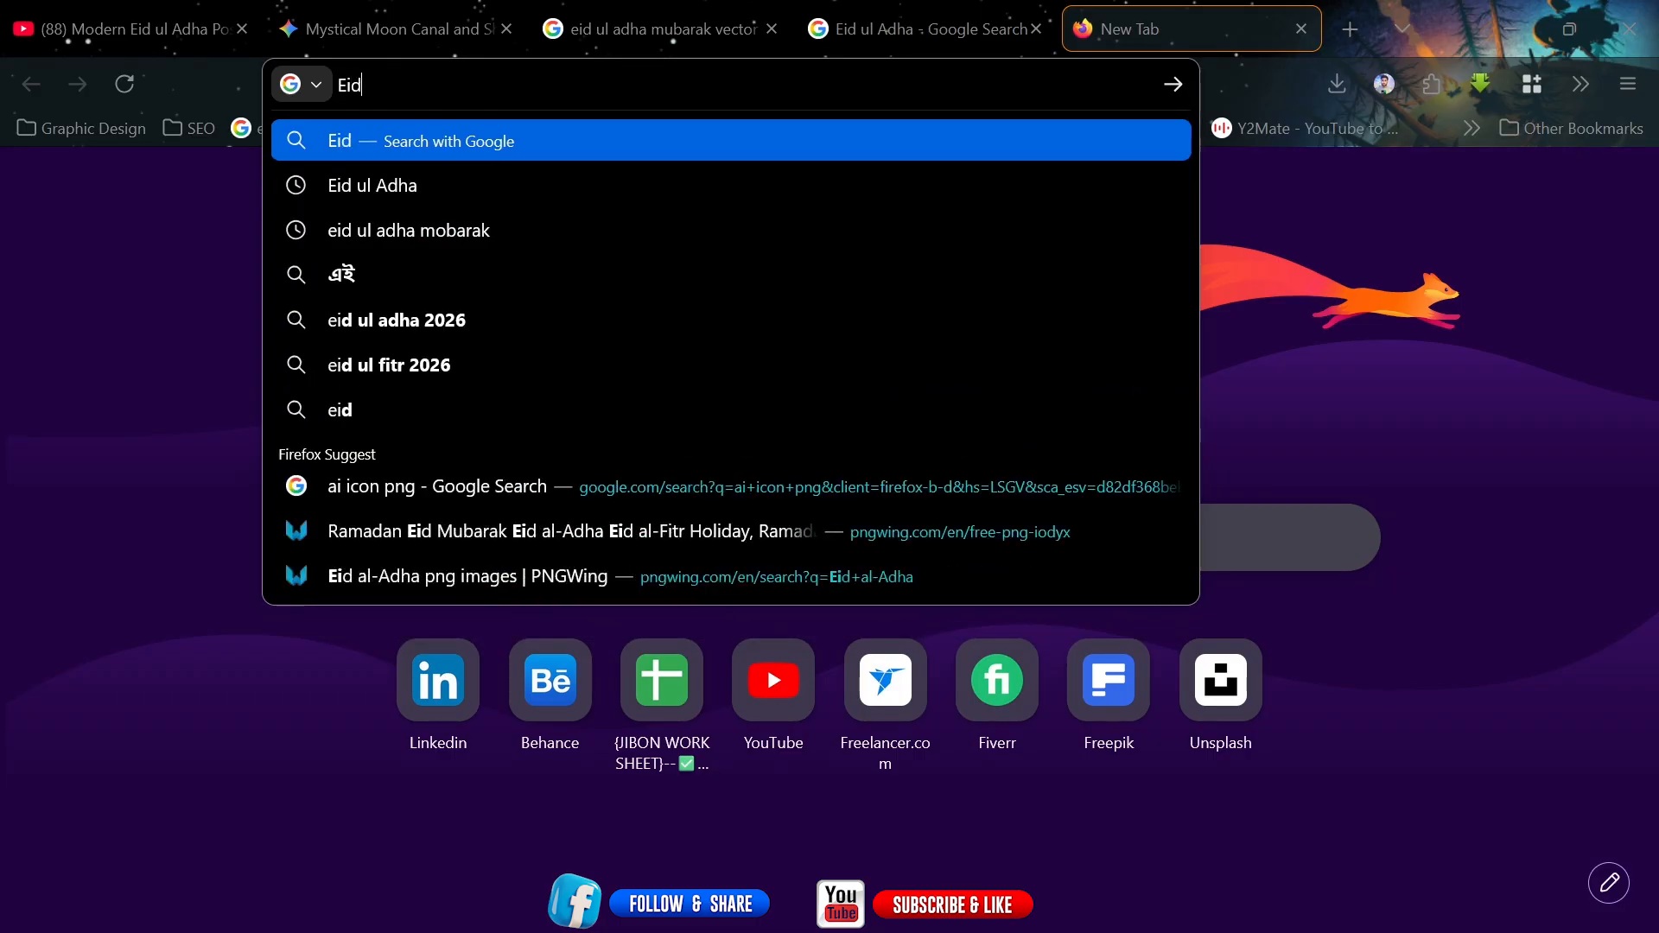
text( Ul)
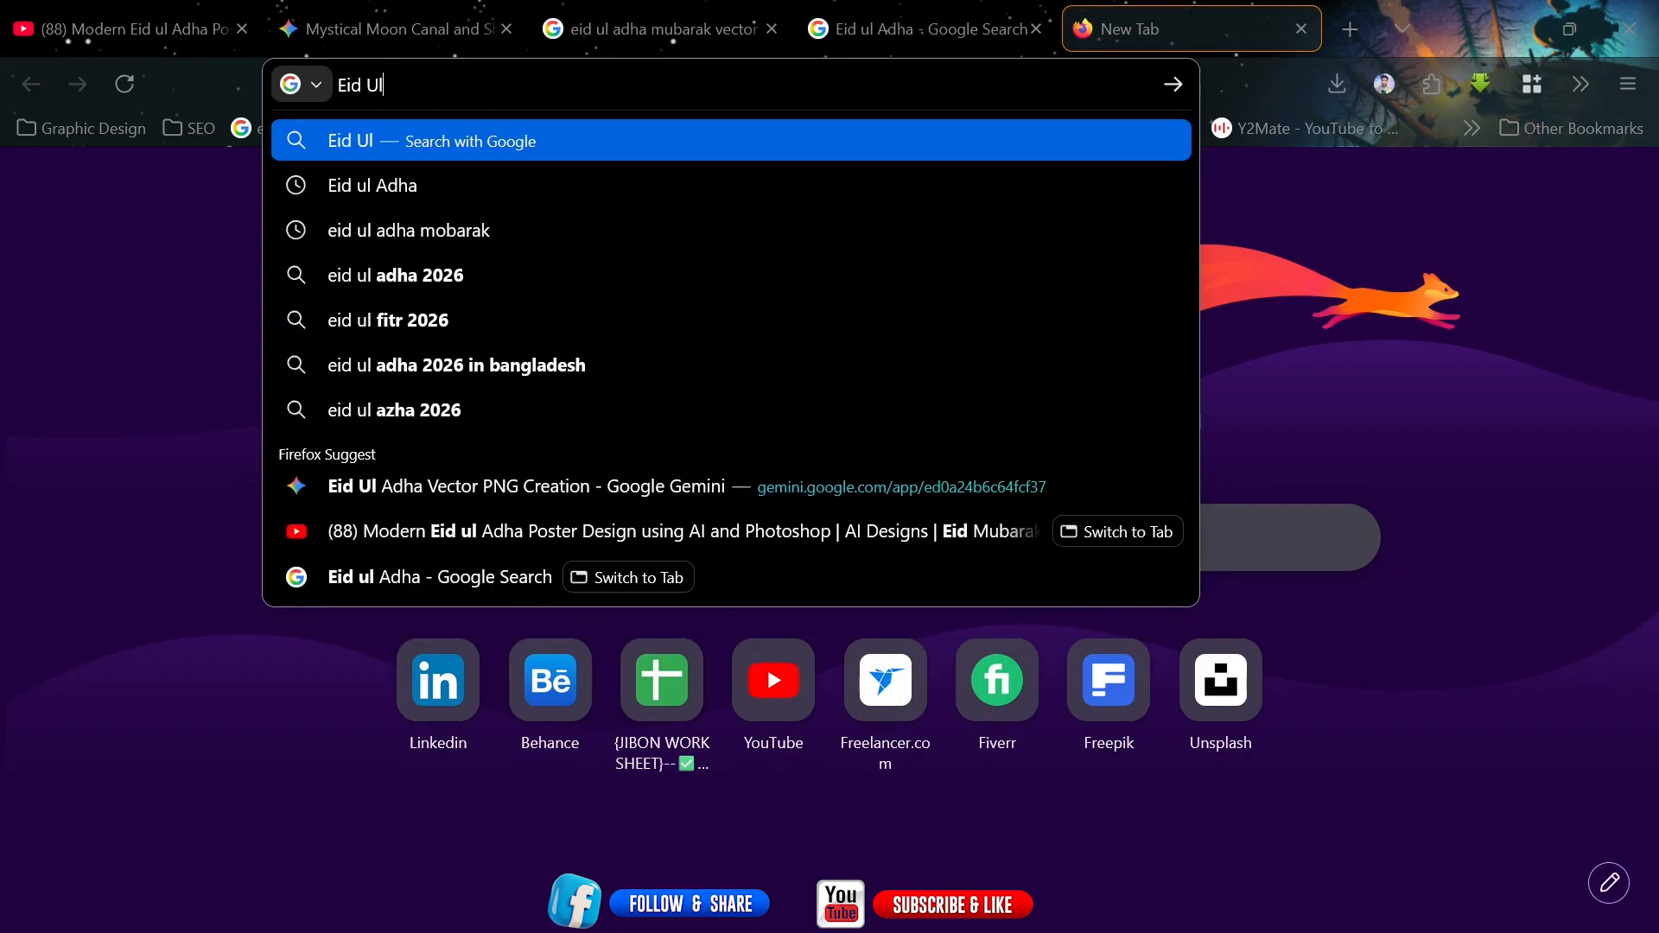
text( A)
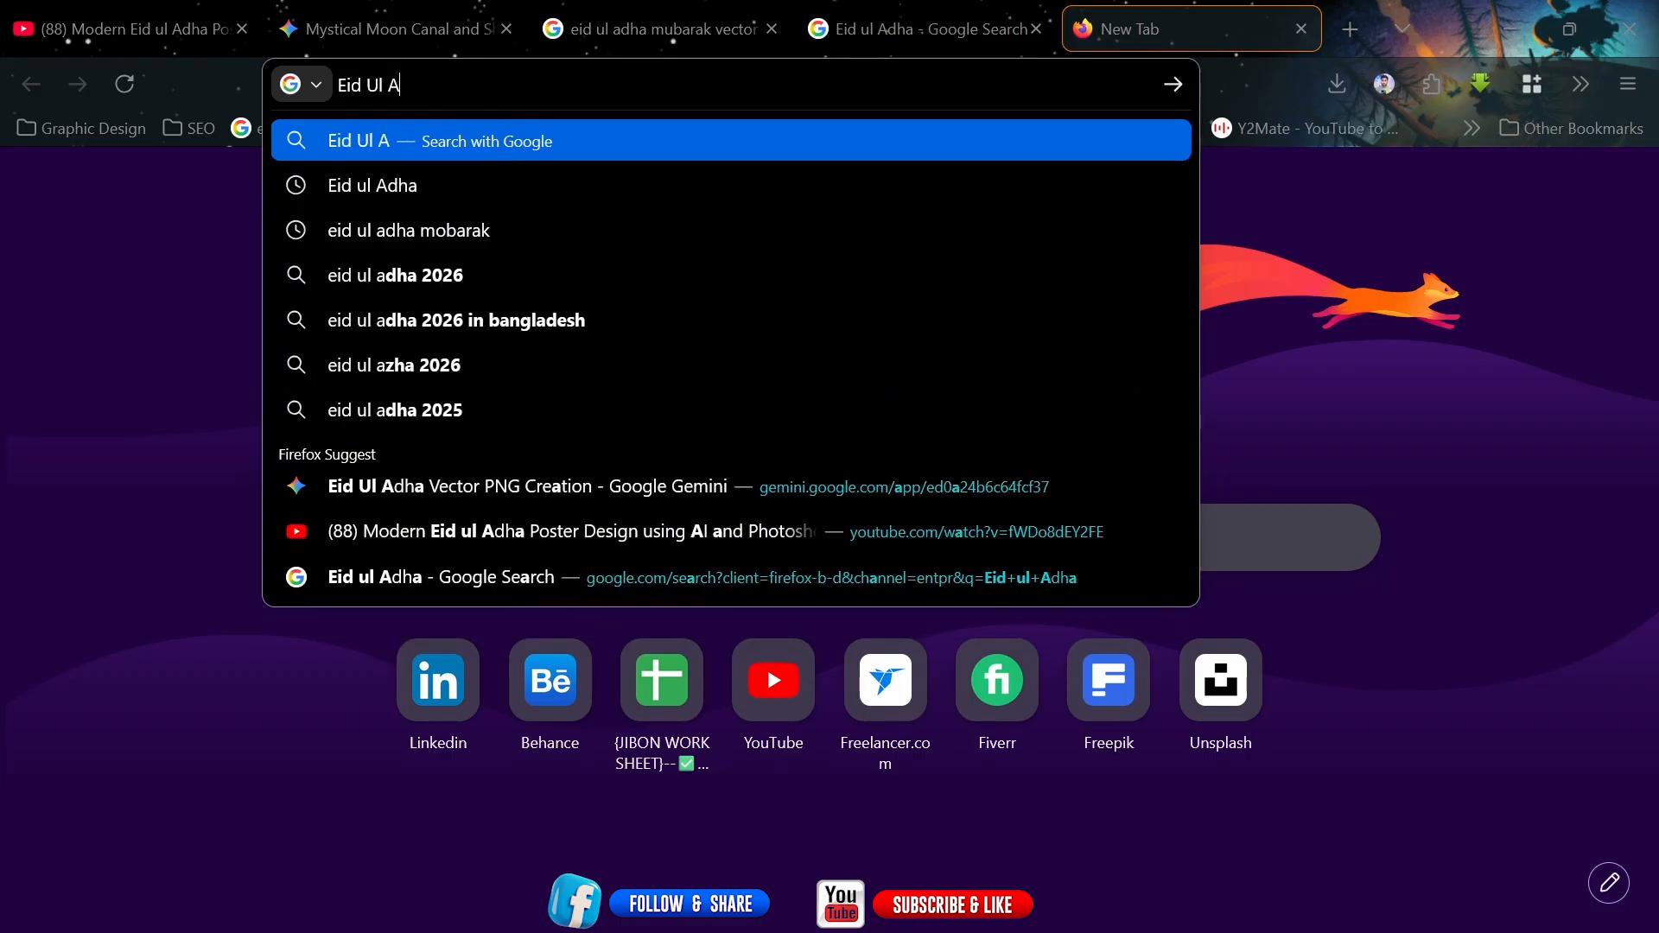
text(dha)
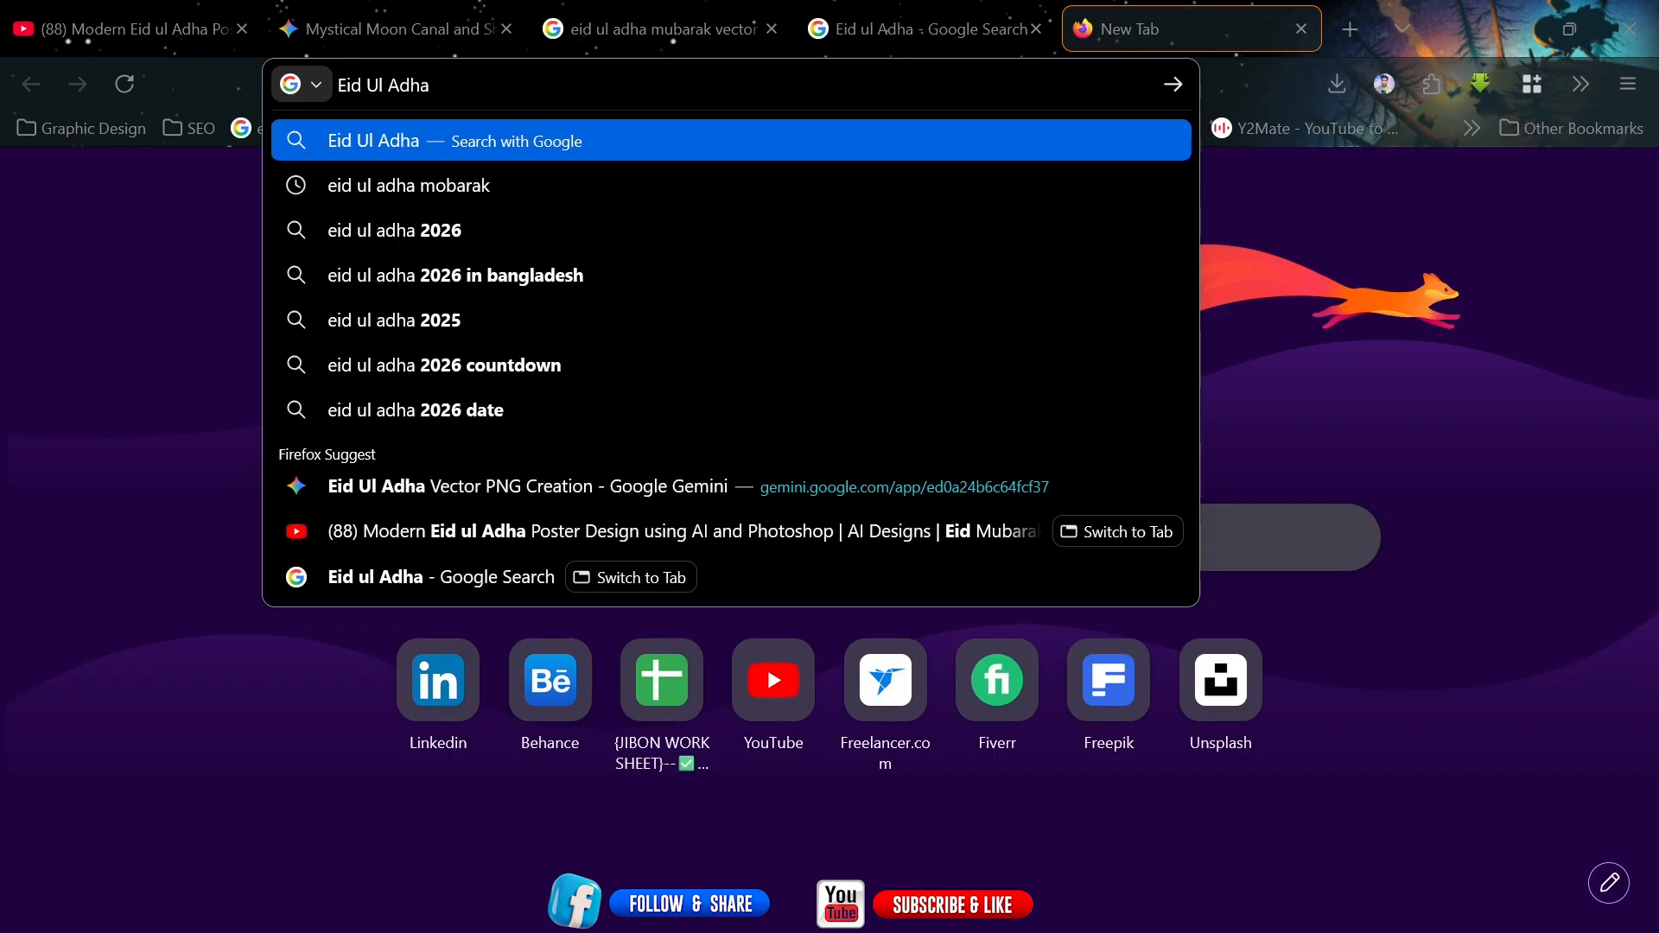
text( te)
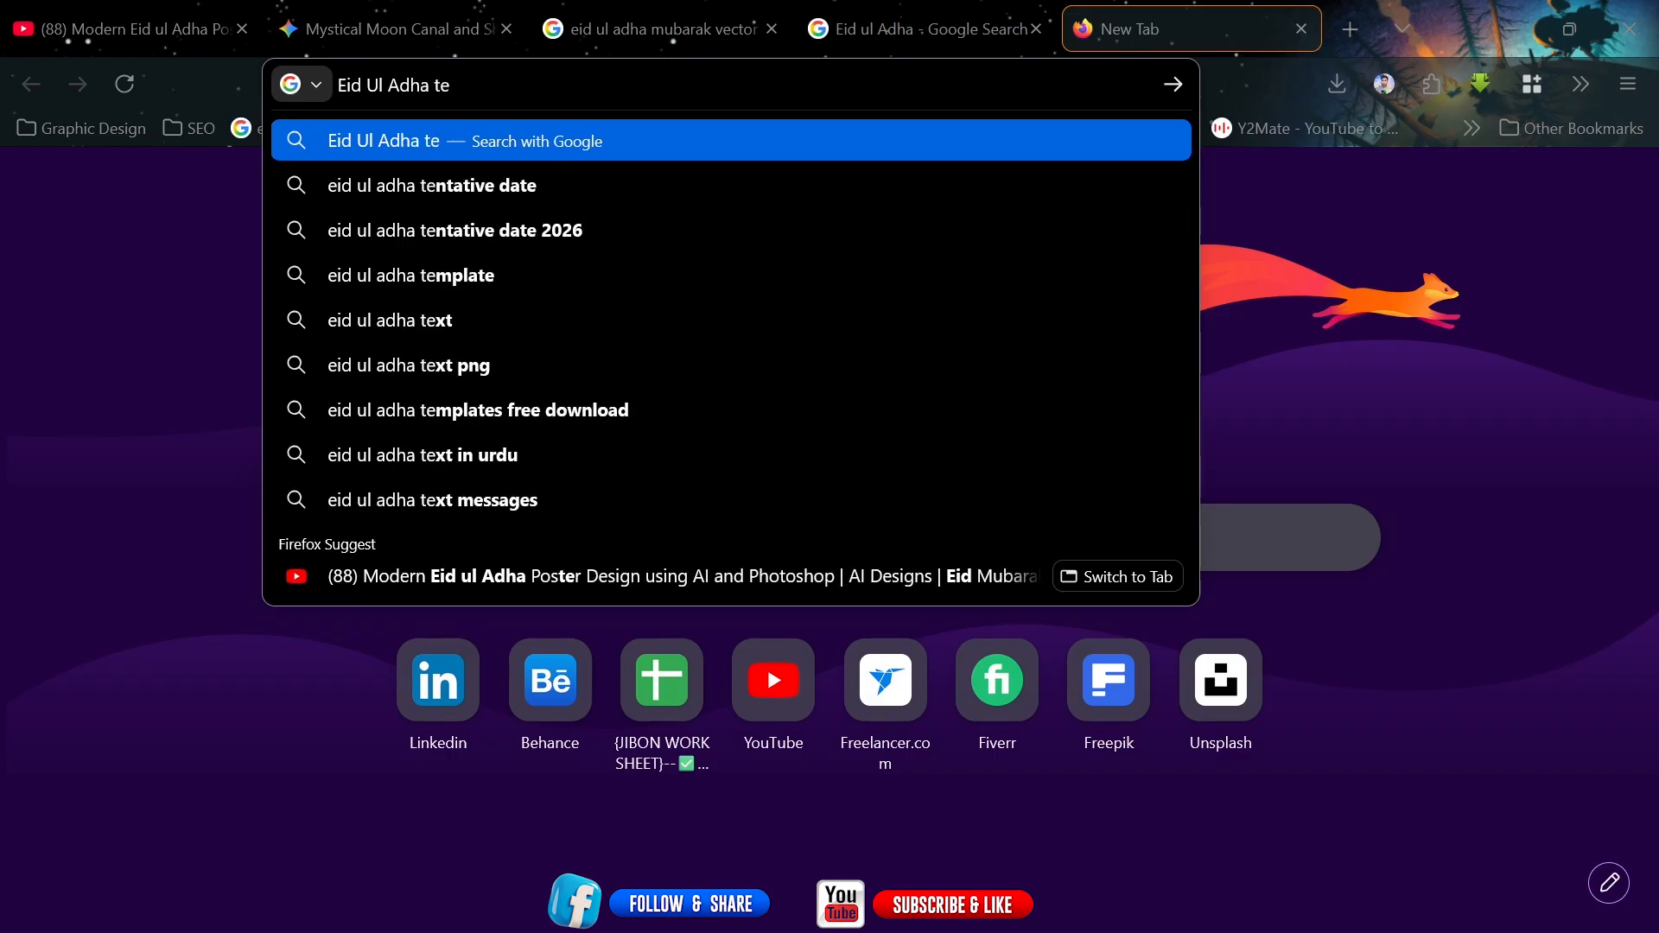
text(xt png)
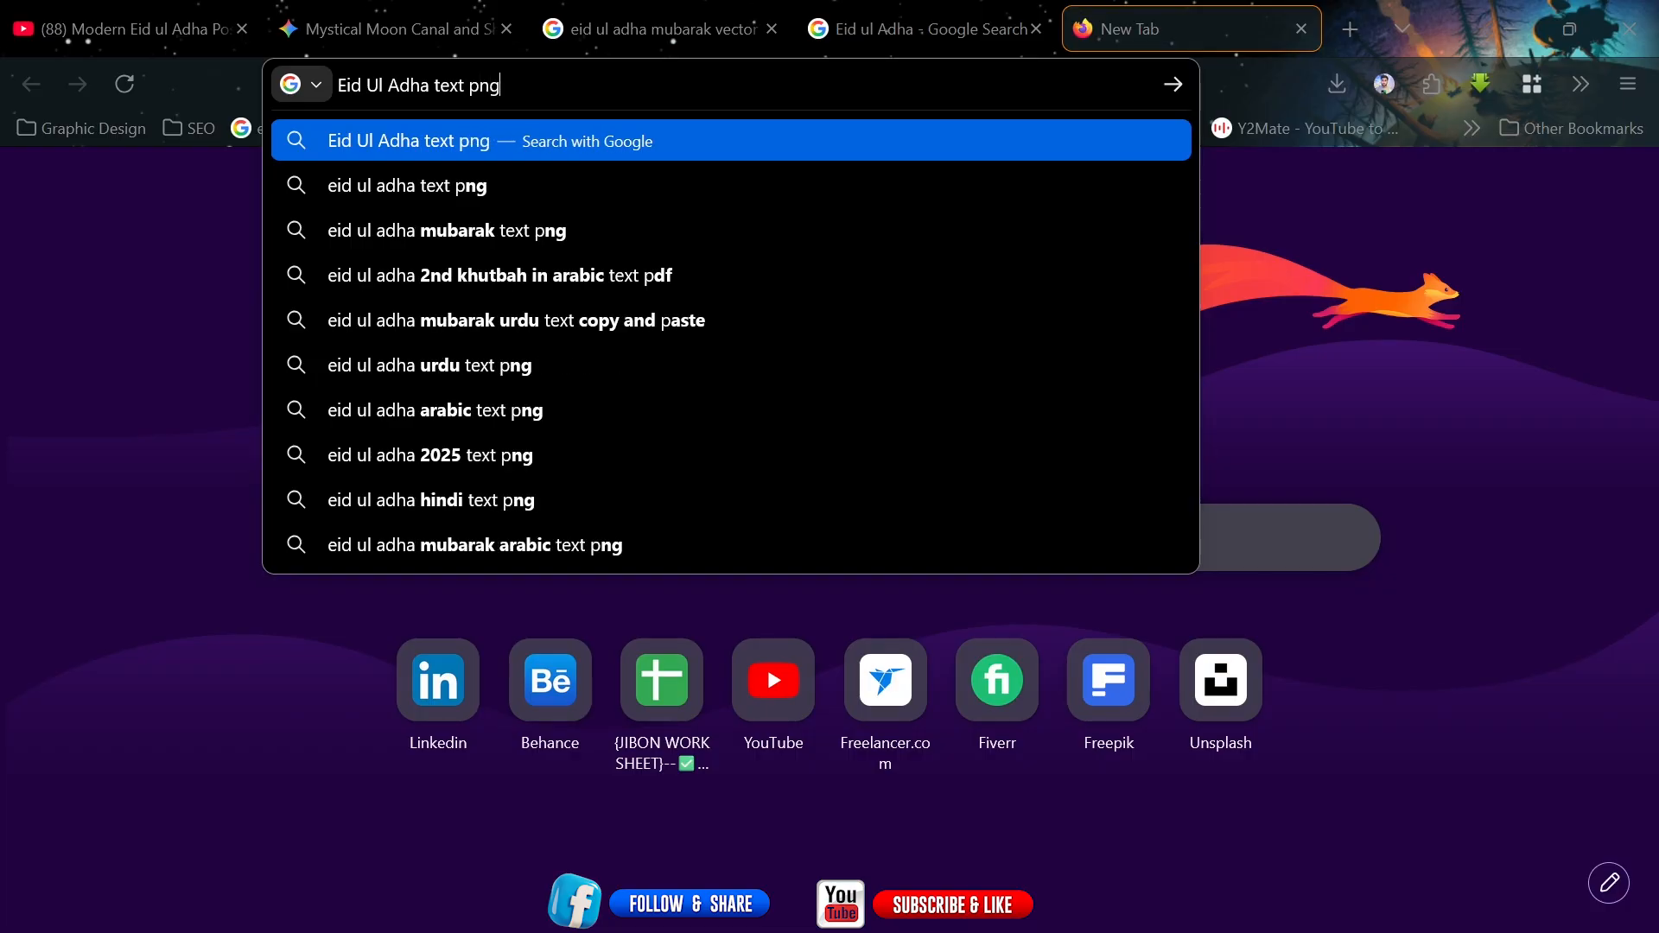
key(Return)
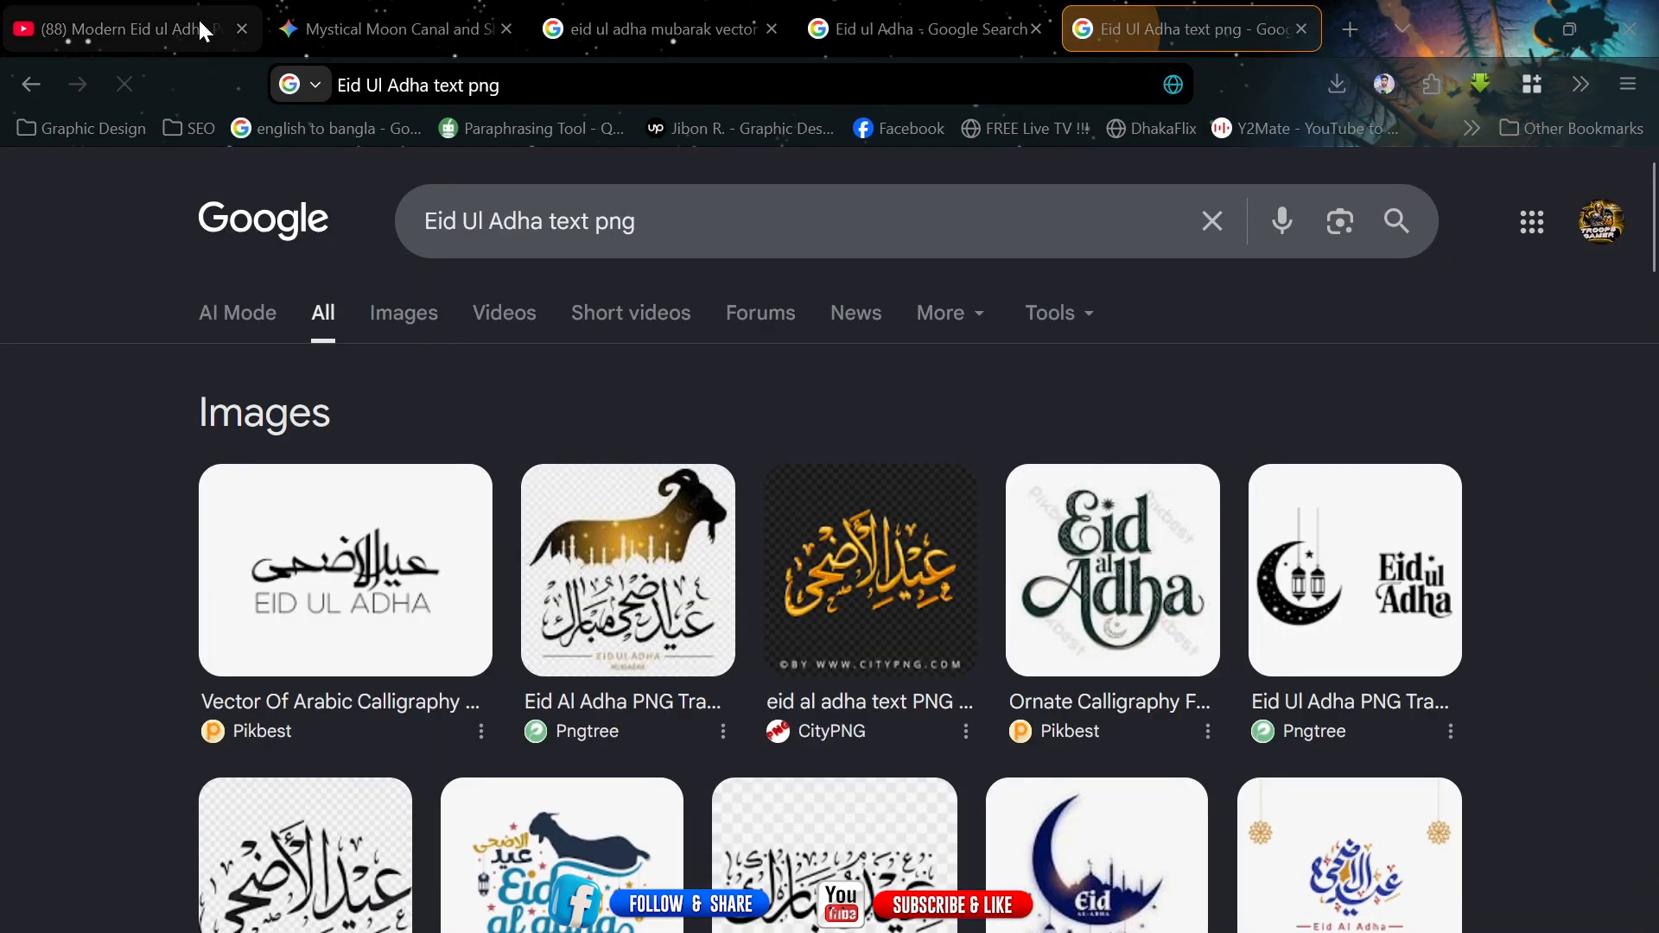
scroll(1652, 239, down, 6)
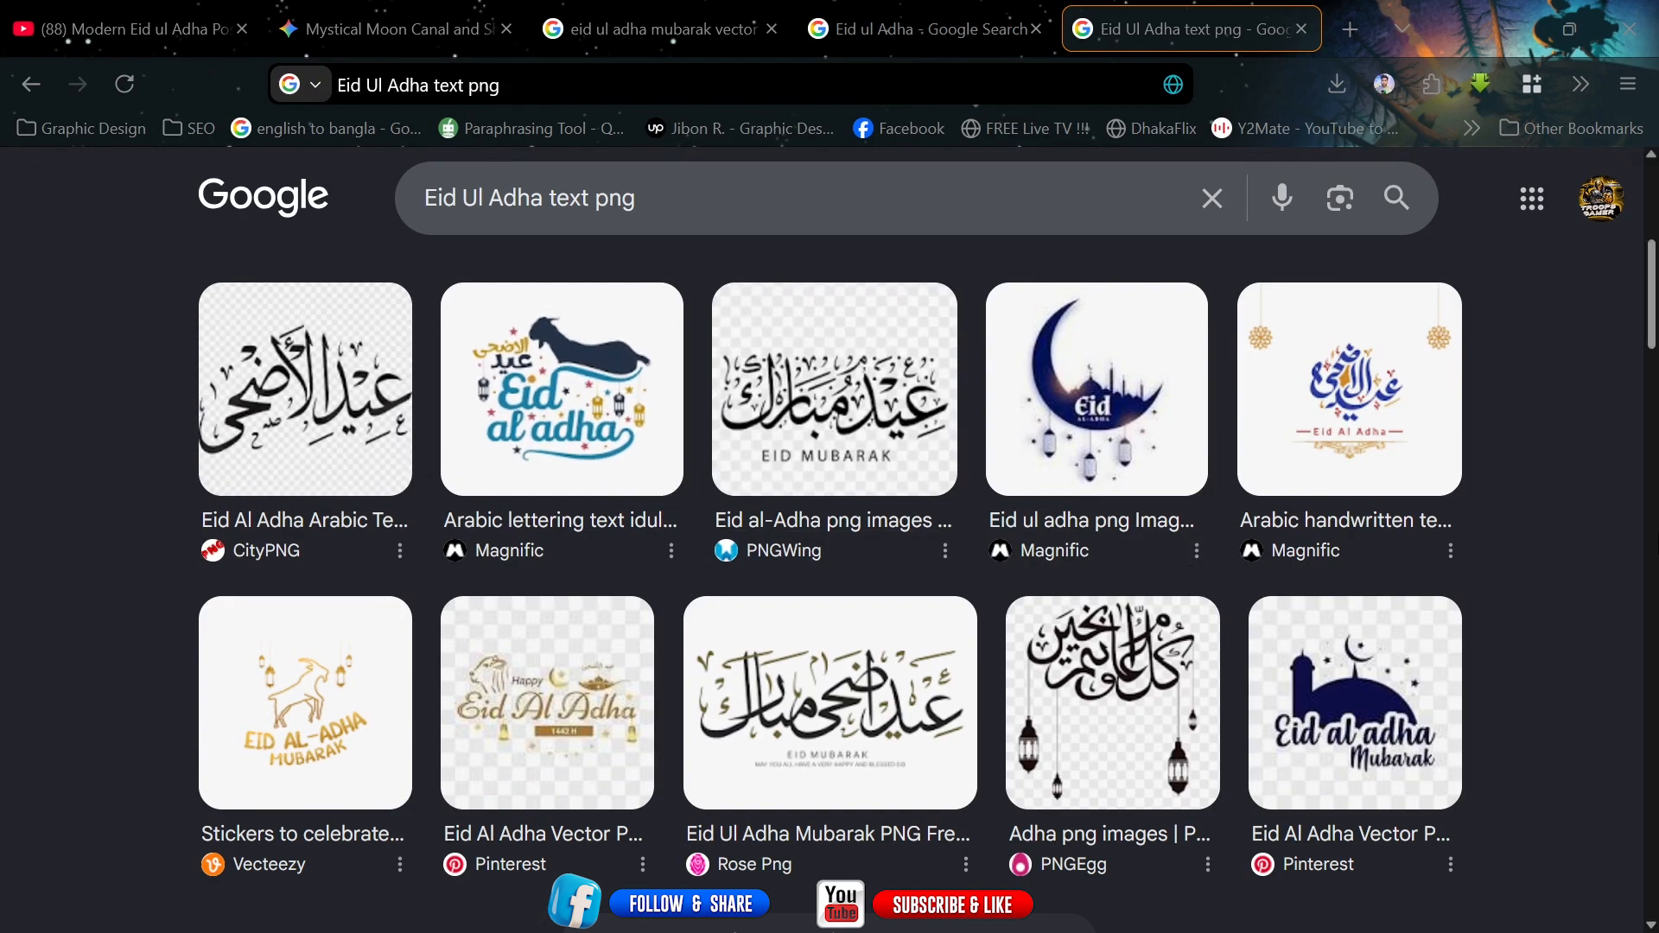
scroll(1041, 152, up, 5)
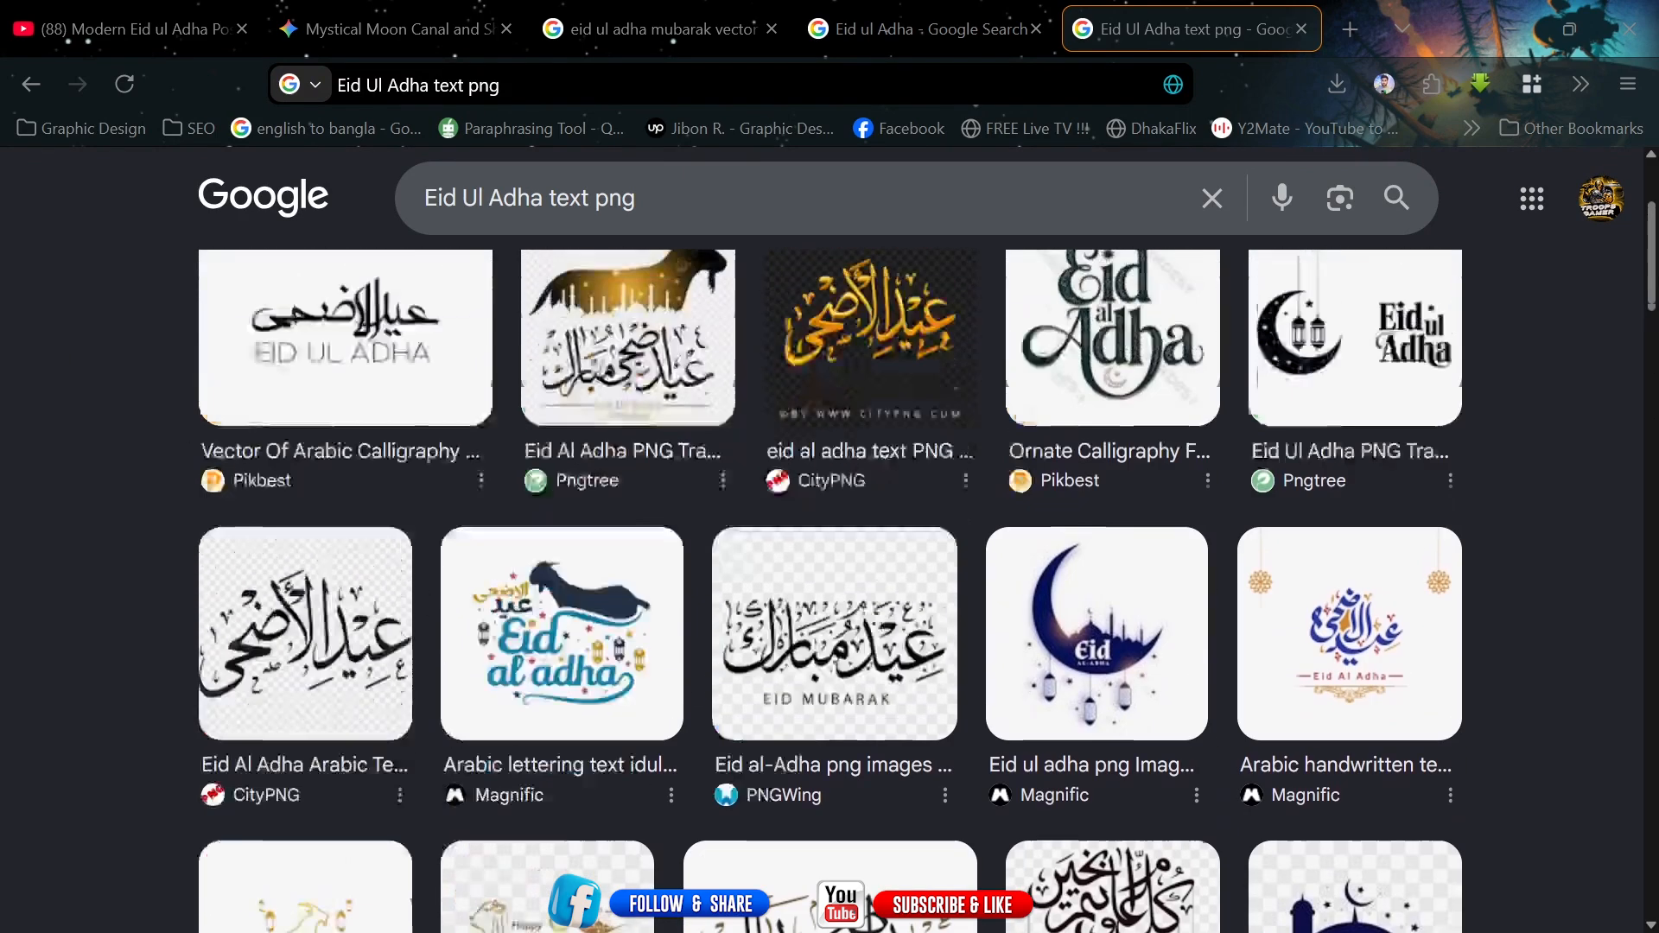
Place pngwing.com(8).png calligraphy from Downloads into the document, scaled to about 11% inside the crescent moon.
key(alt+Tab)
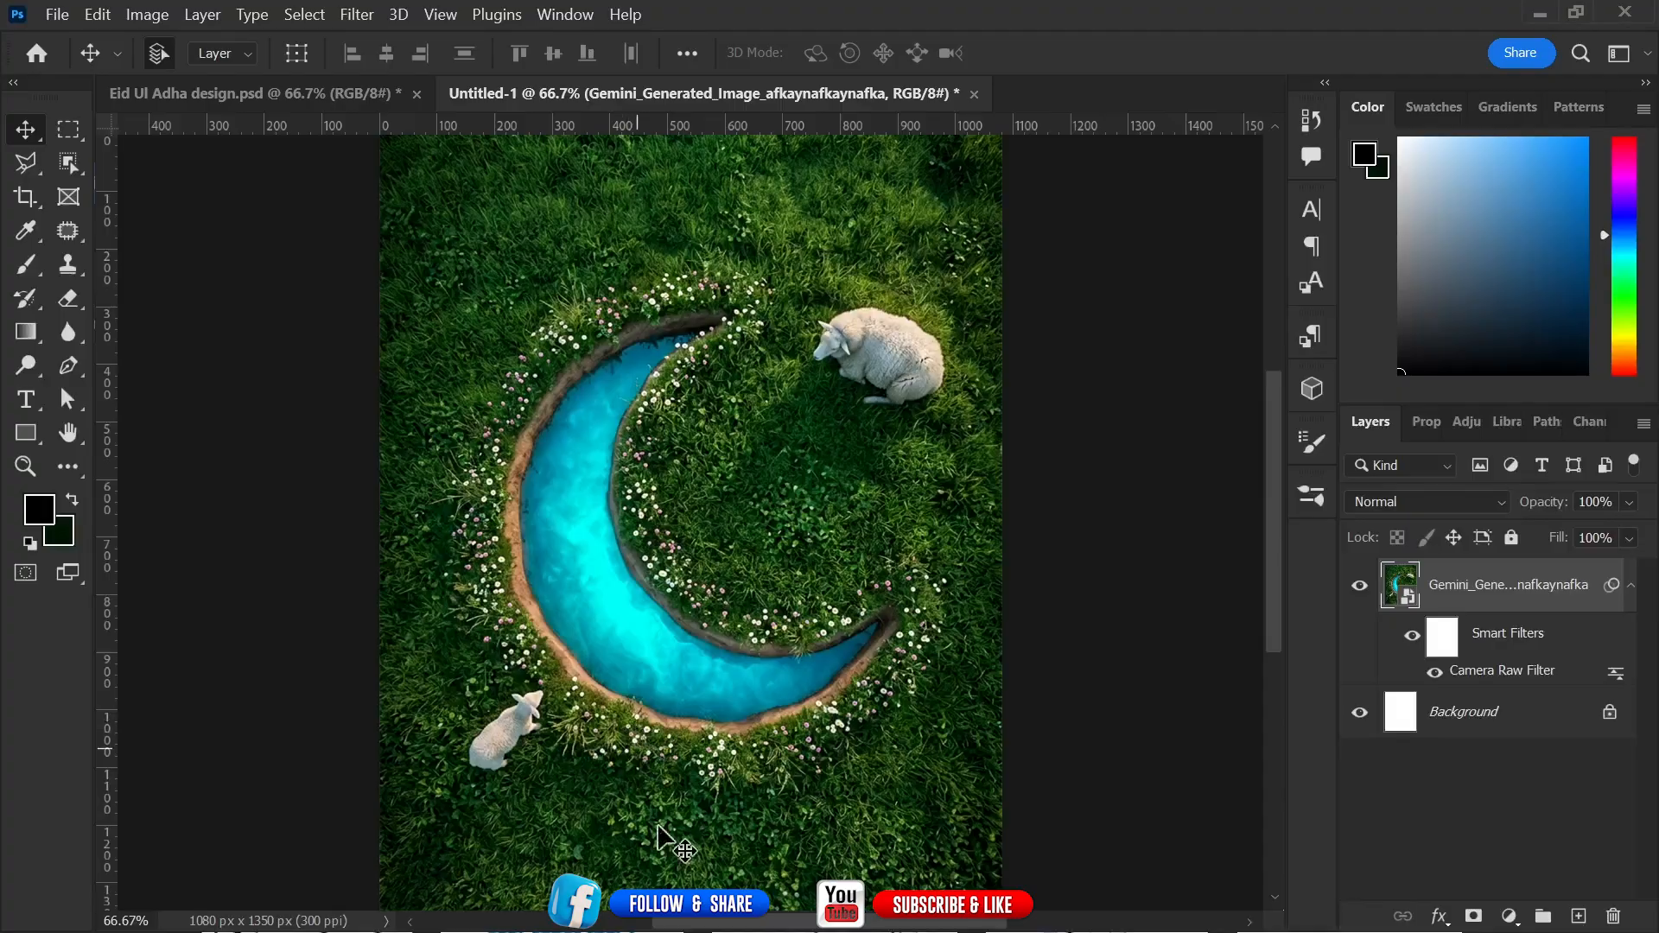
click(553, 916)
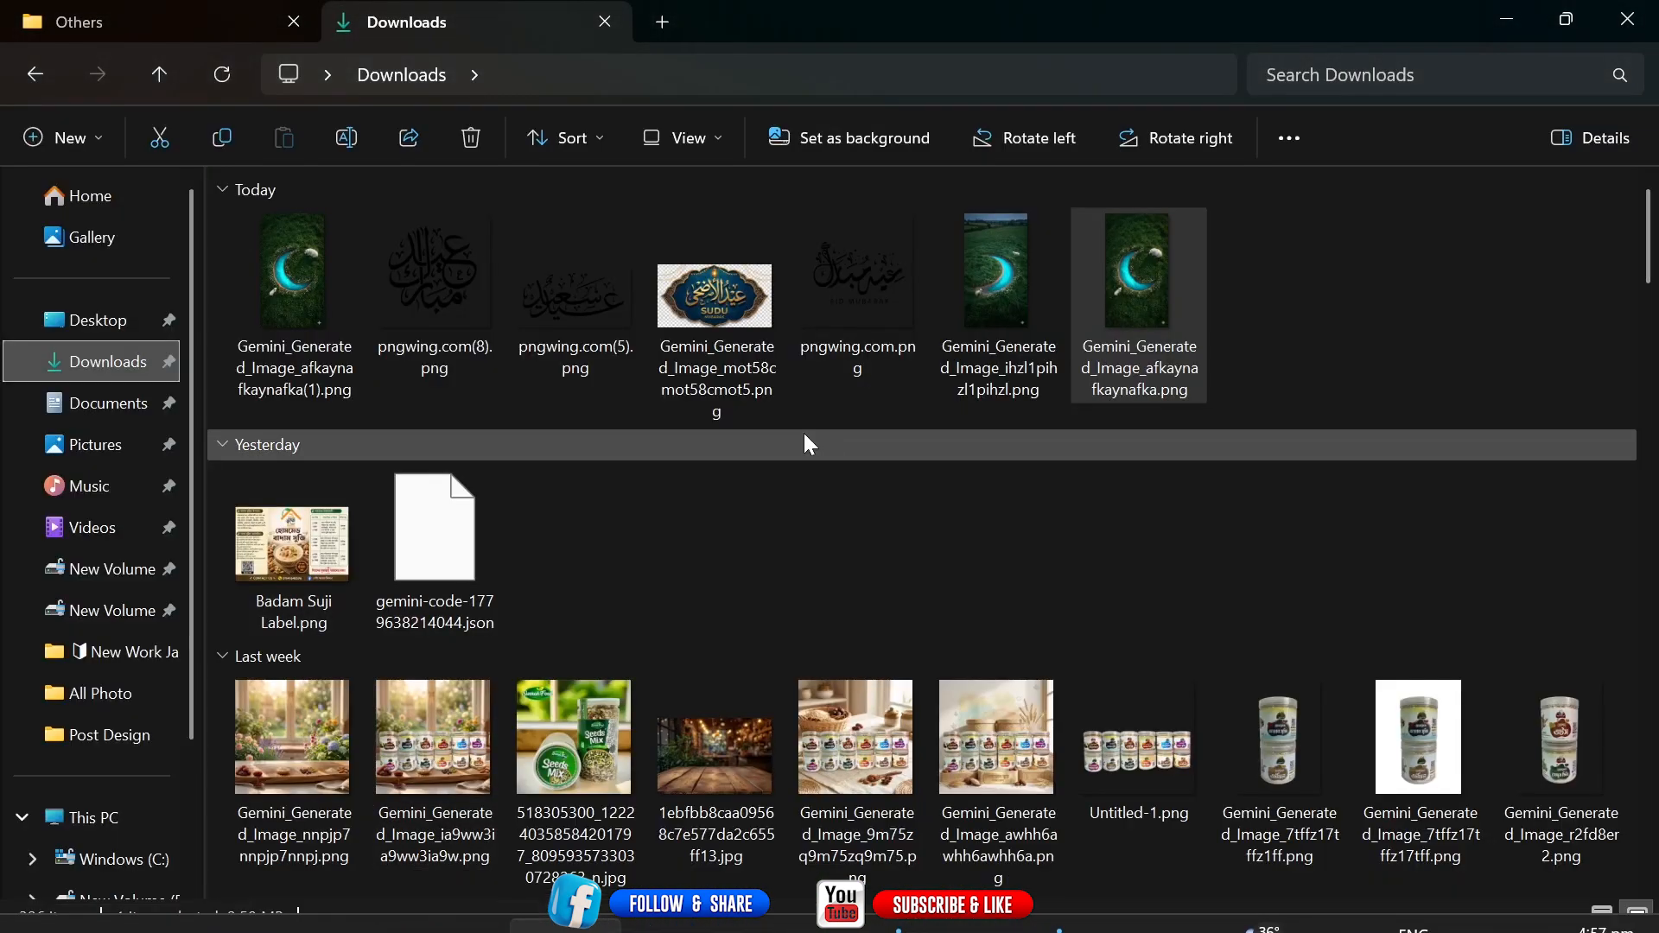
drag(463, 301, 719, 647)
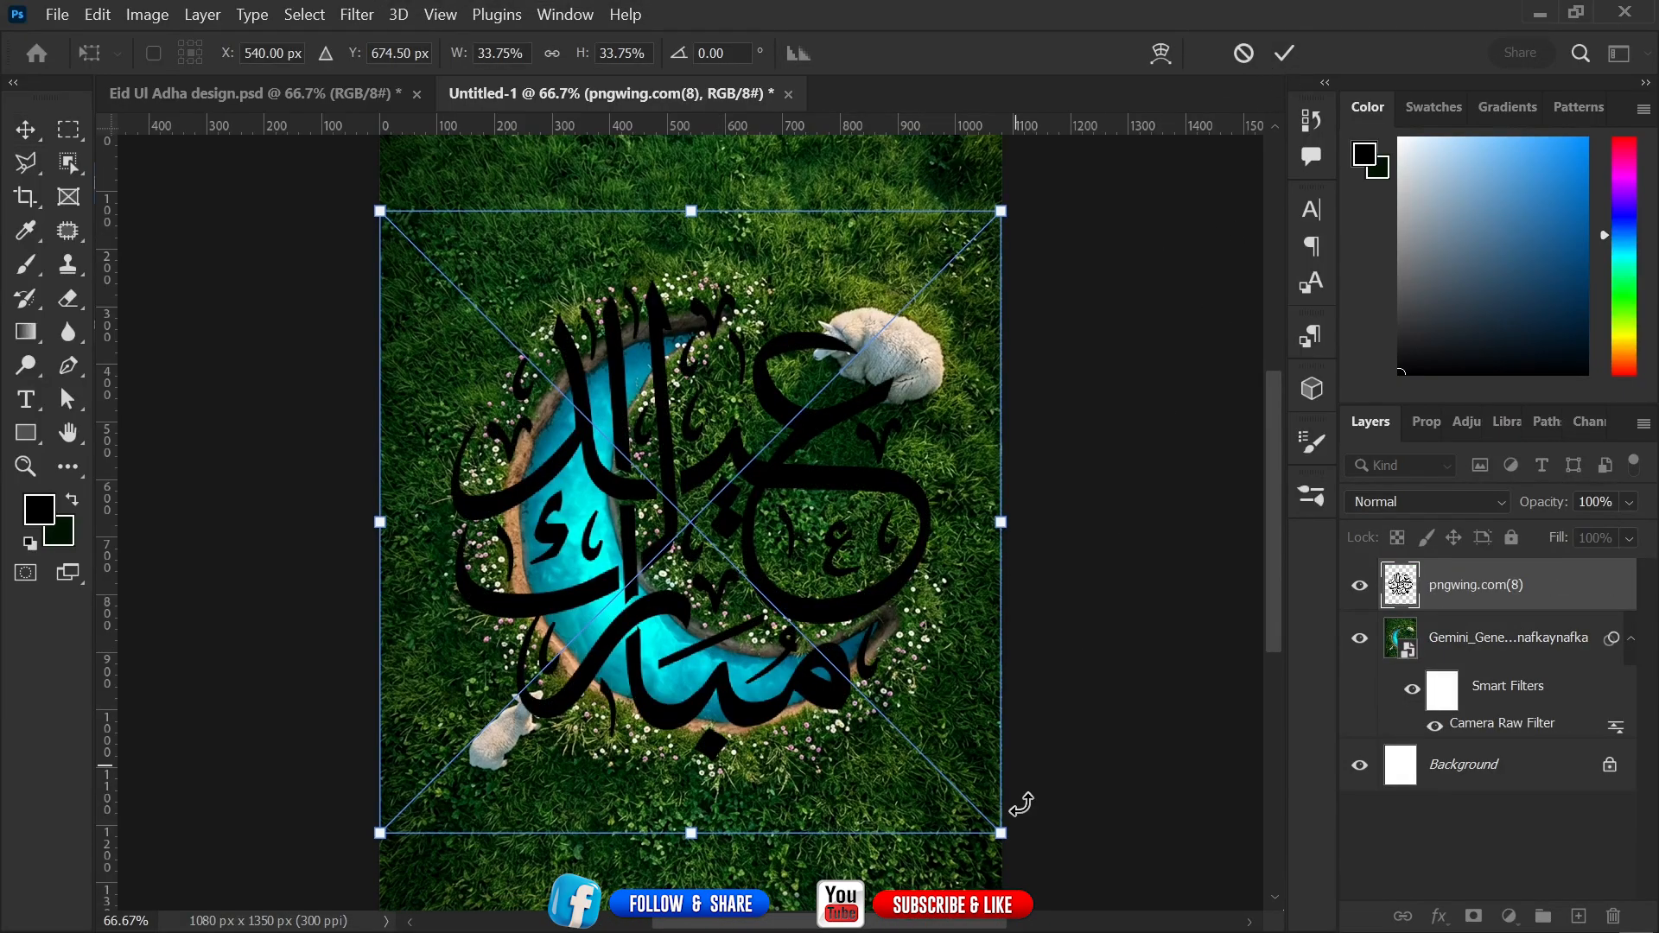
drag(996, 850, 576, 407)
drag(518, 337, 800, 502)
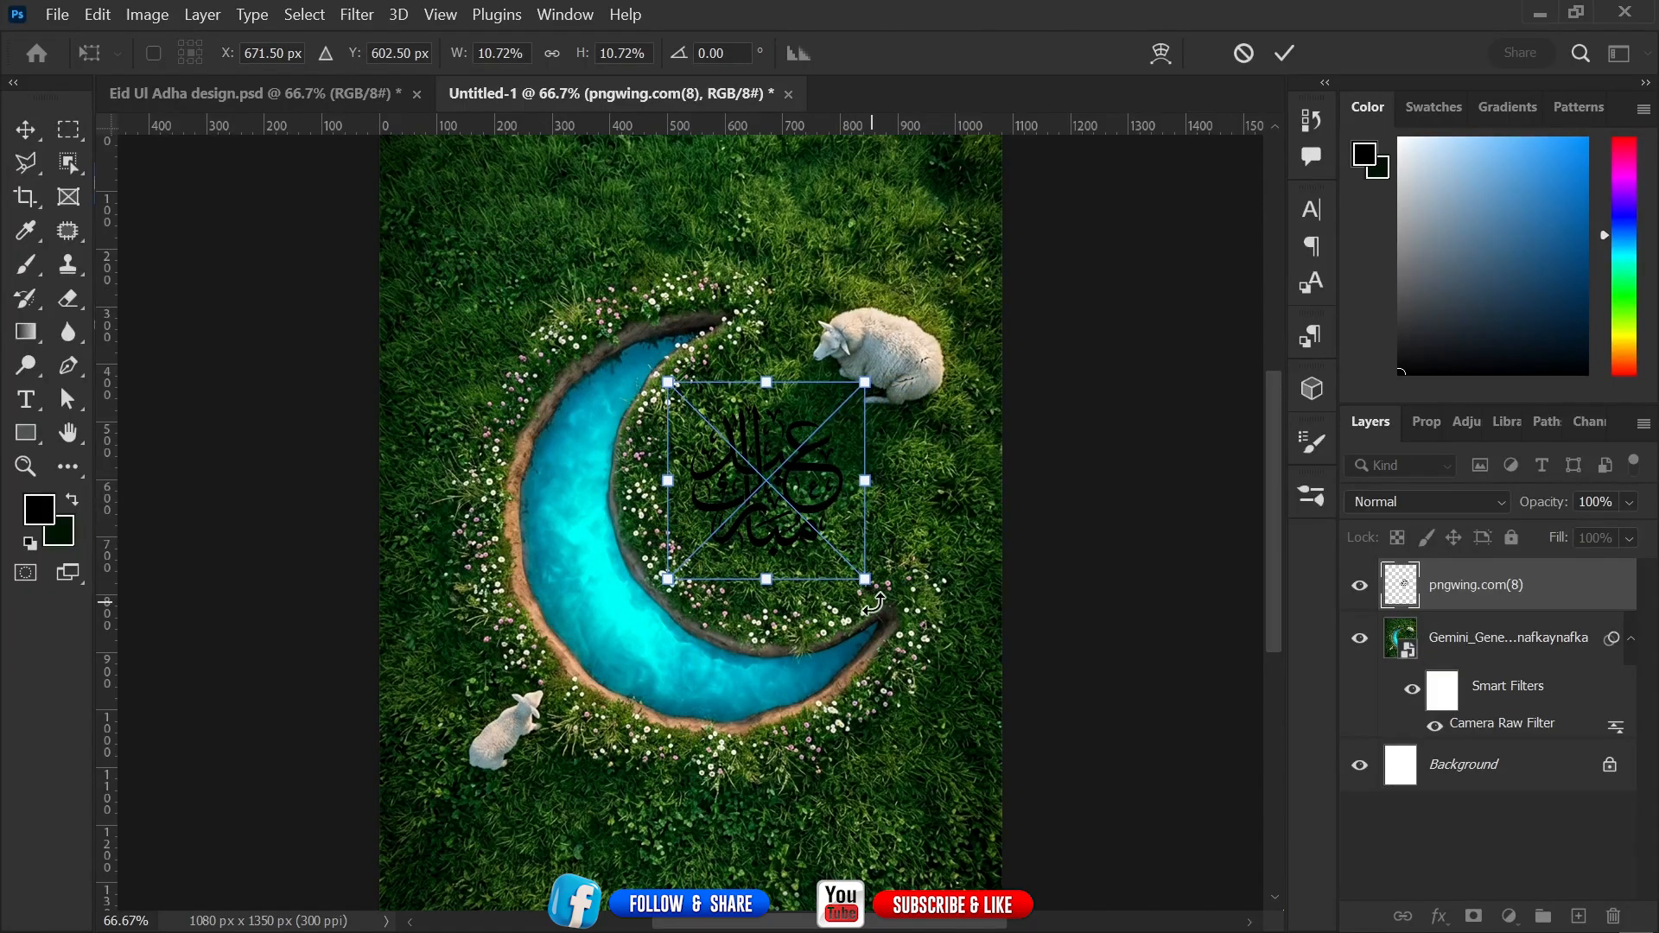
drag(860, 583, 872, 590)
drag(774, 511, 771, 506)
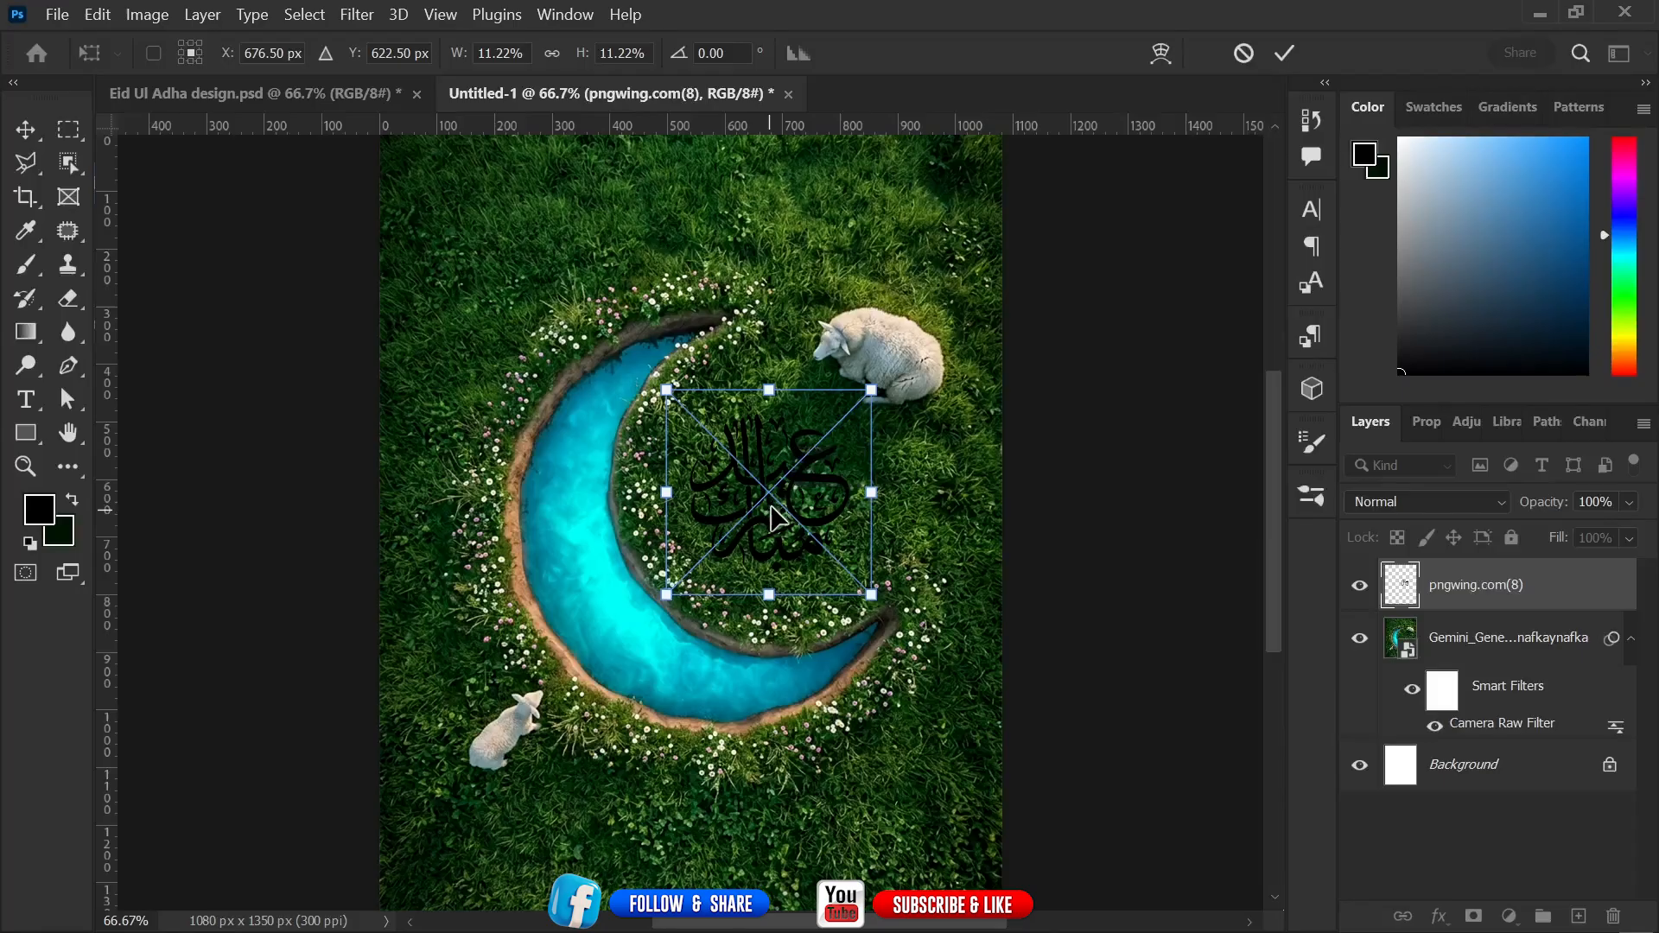
click(1286, 53)
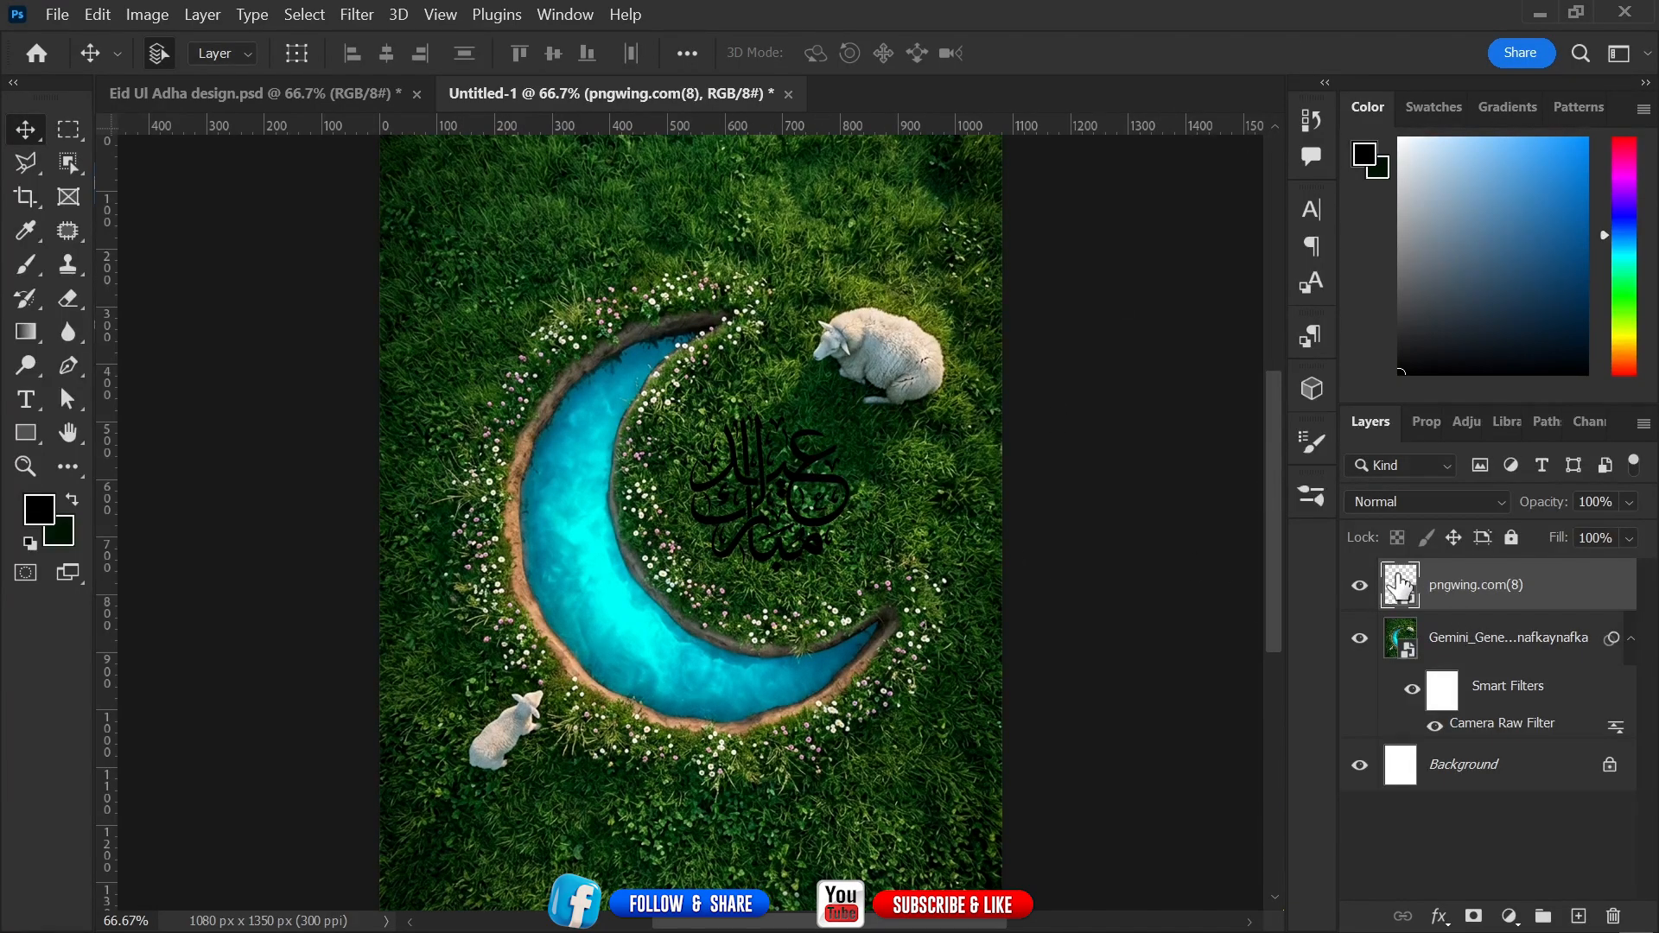
Add a white Color Overlay layer style to the calligraphy layer.
right_click(1401, 587)
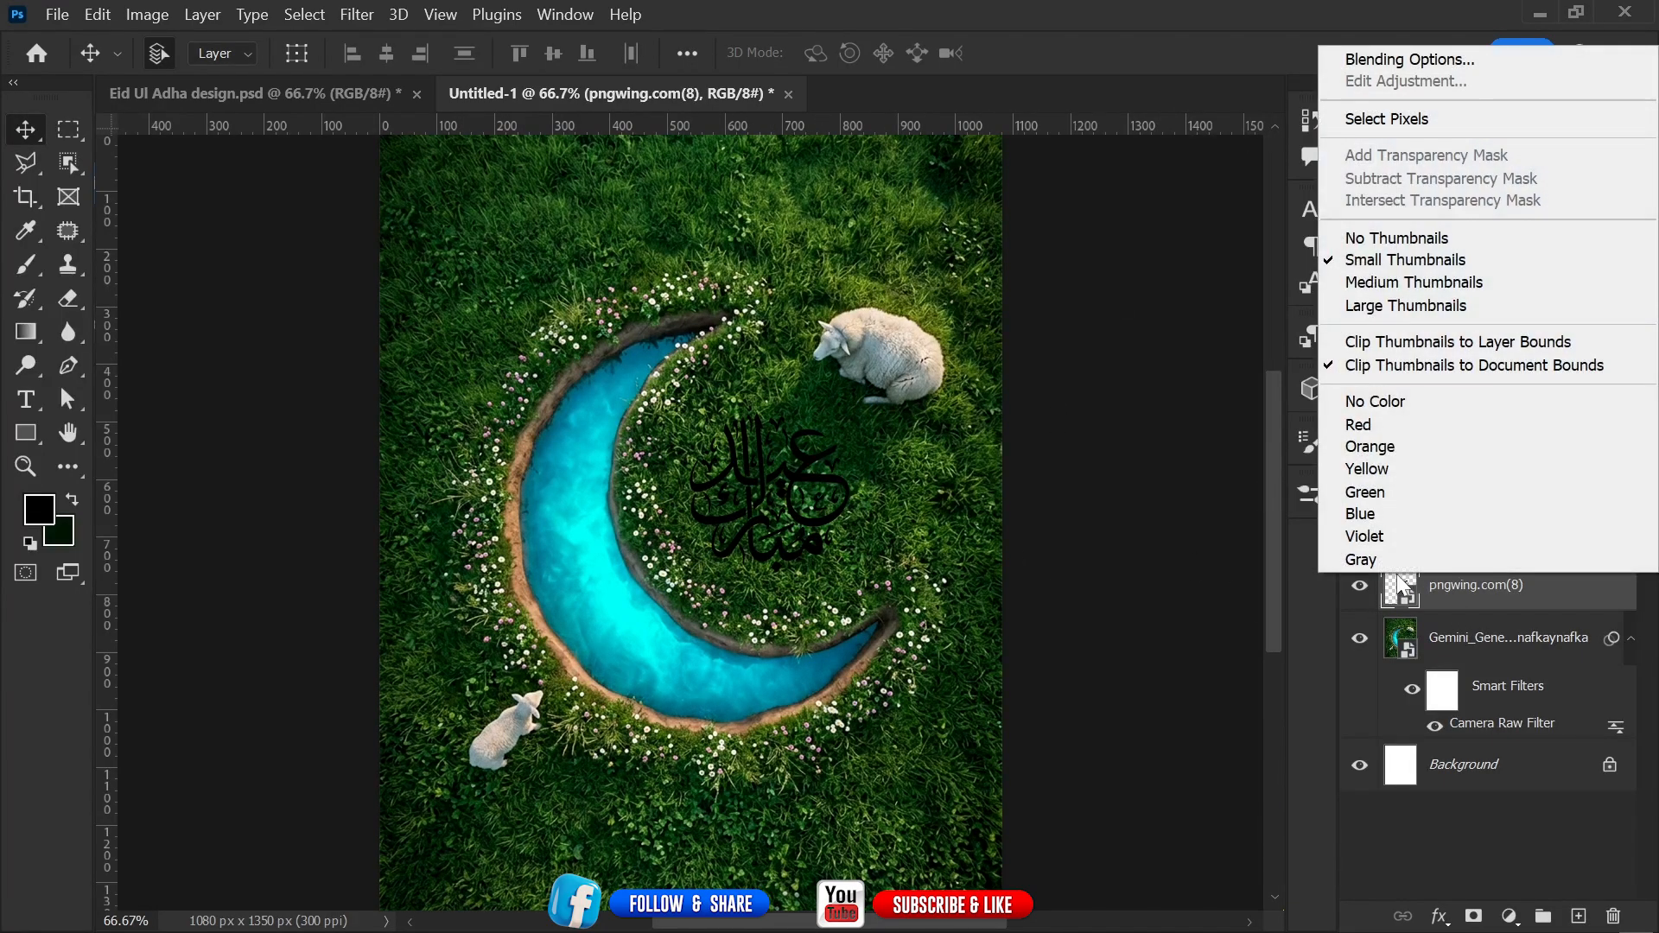
click(1382, 63)
drag(962, 242, 1528, 172)
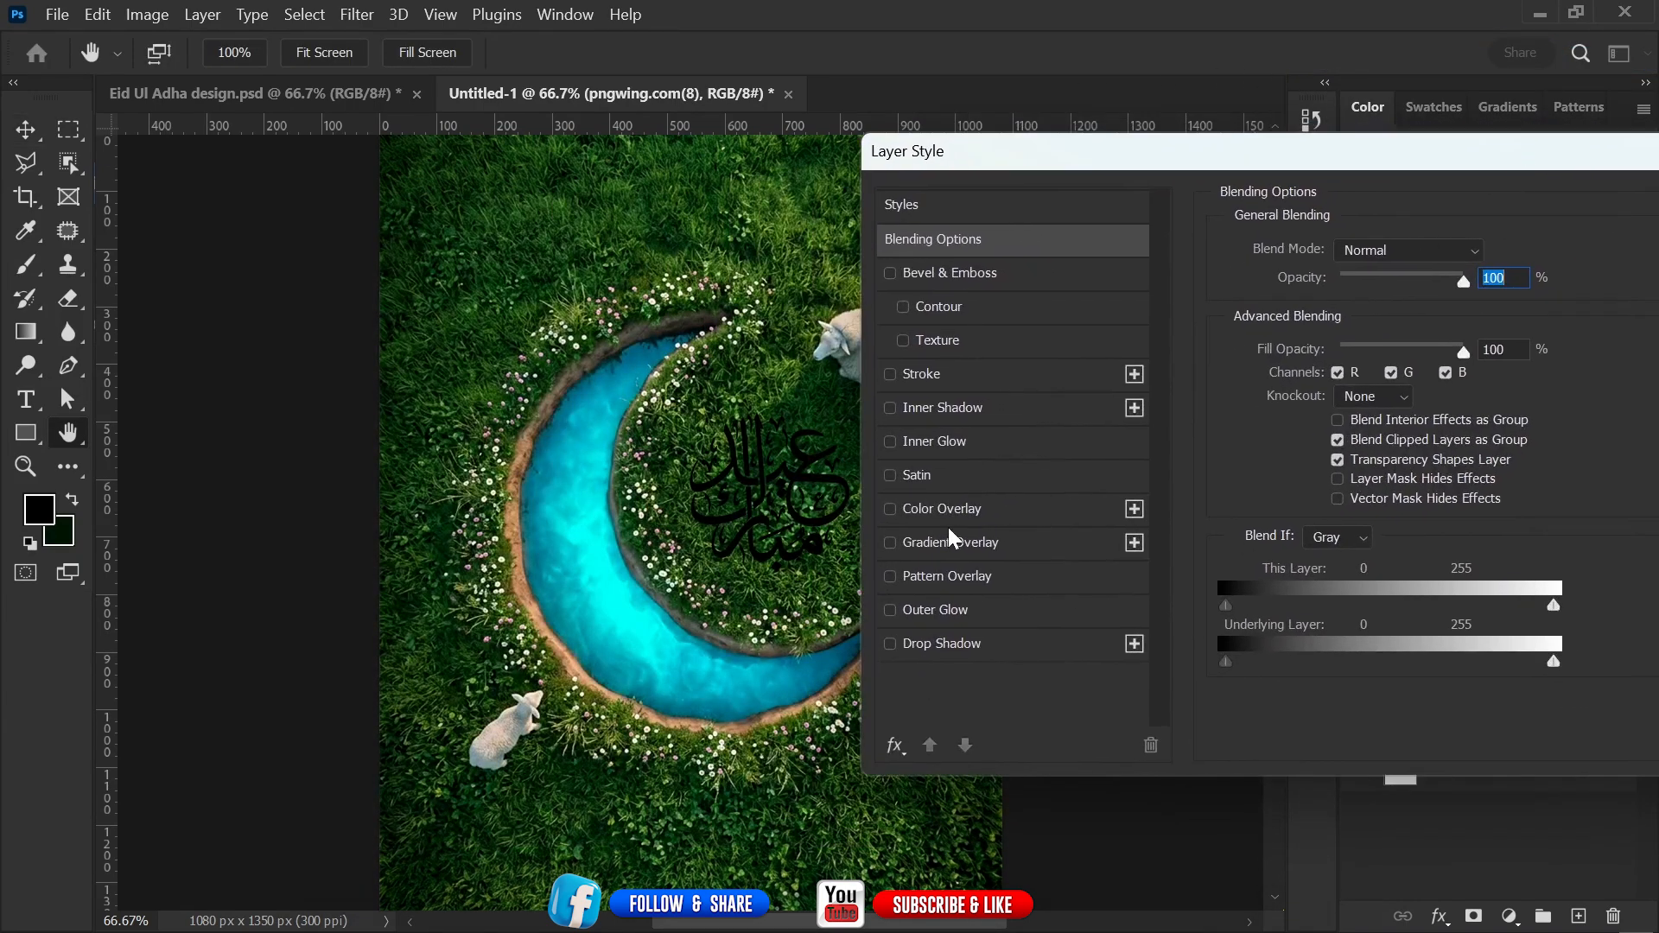
click(890, 510)
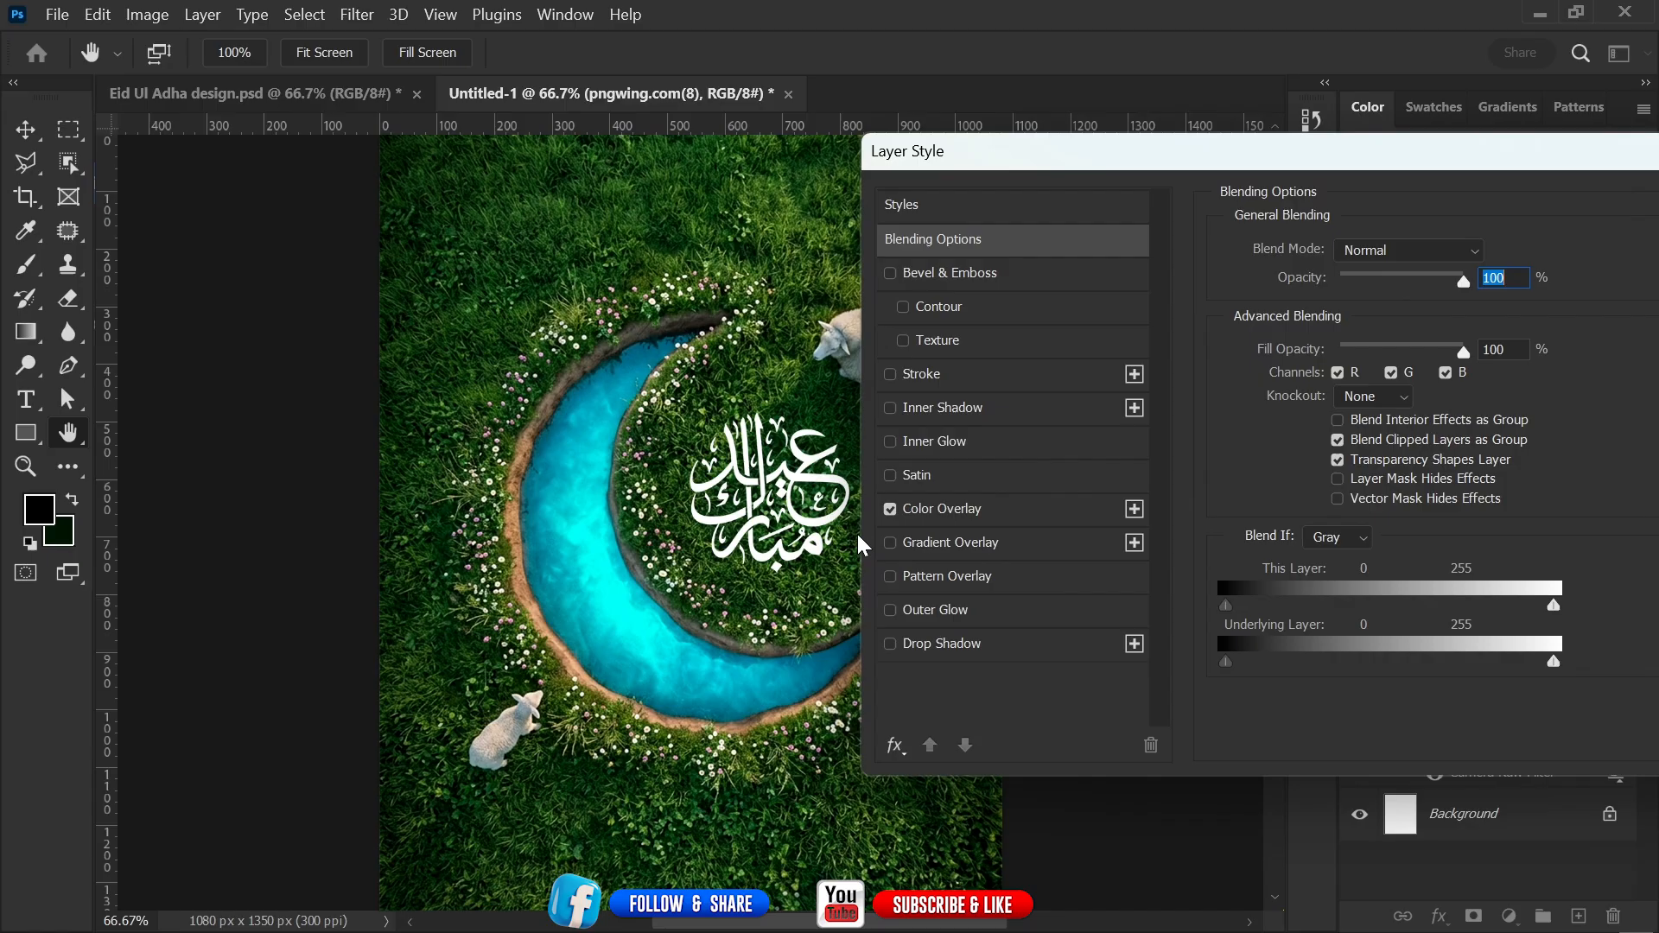
click(980, 516)
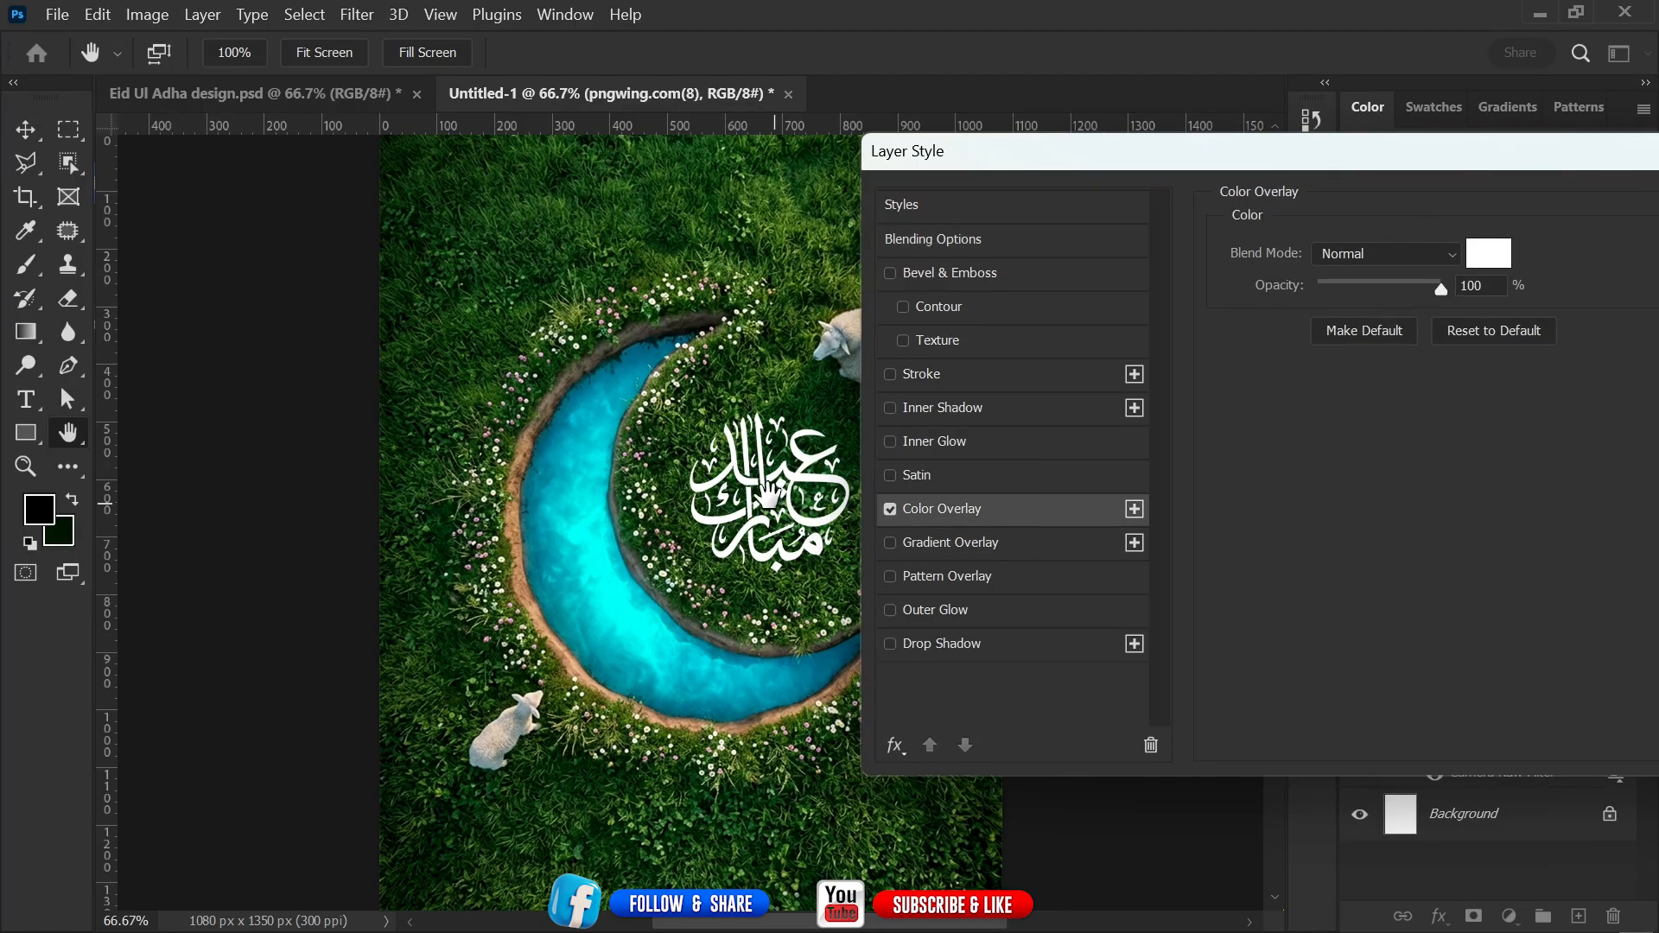
Nudge the Blend If underlying-layer slider and add a Drop Shadow (Multiply, 72%, 90°, distance 6 px, size 8 px) to the calligraphy.
click(970, 237)
drag(1290, 163, 1348, 146)
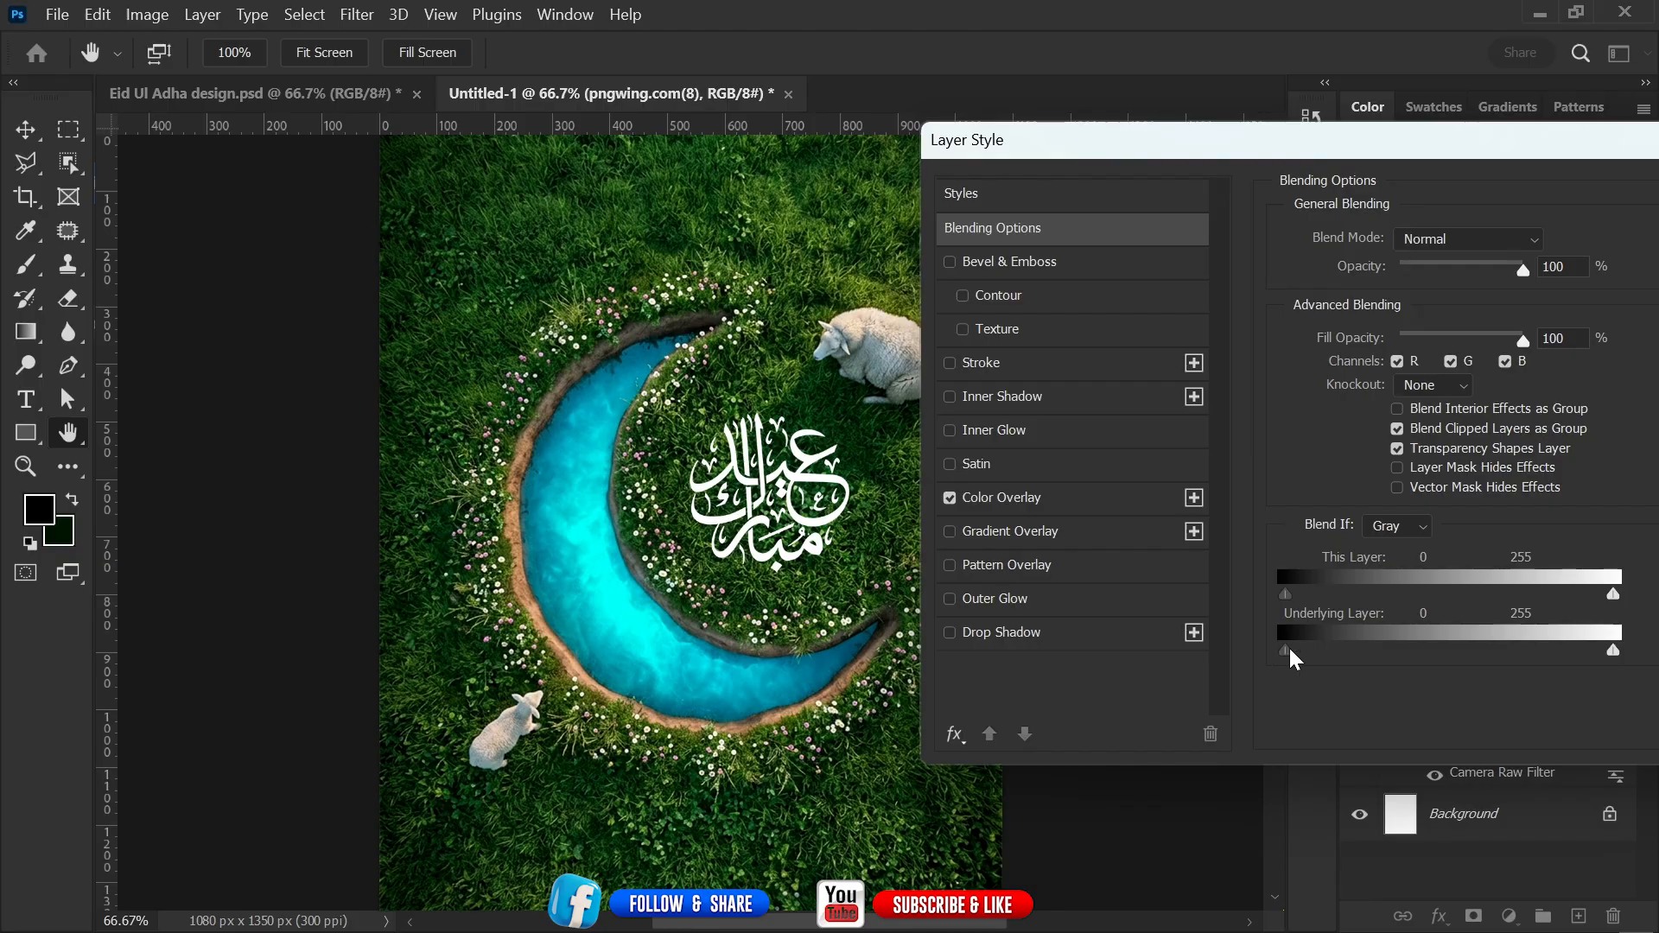
drag(1287, 650, 1299, 652)
click(950, 631)
click(1098, 629)
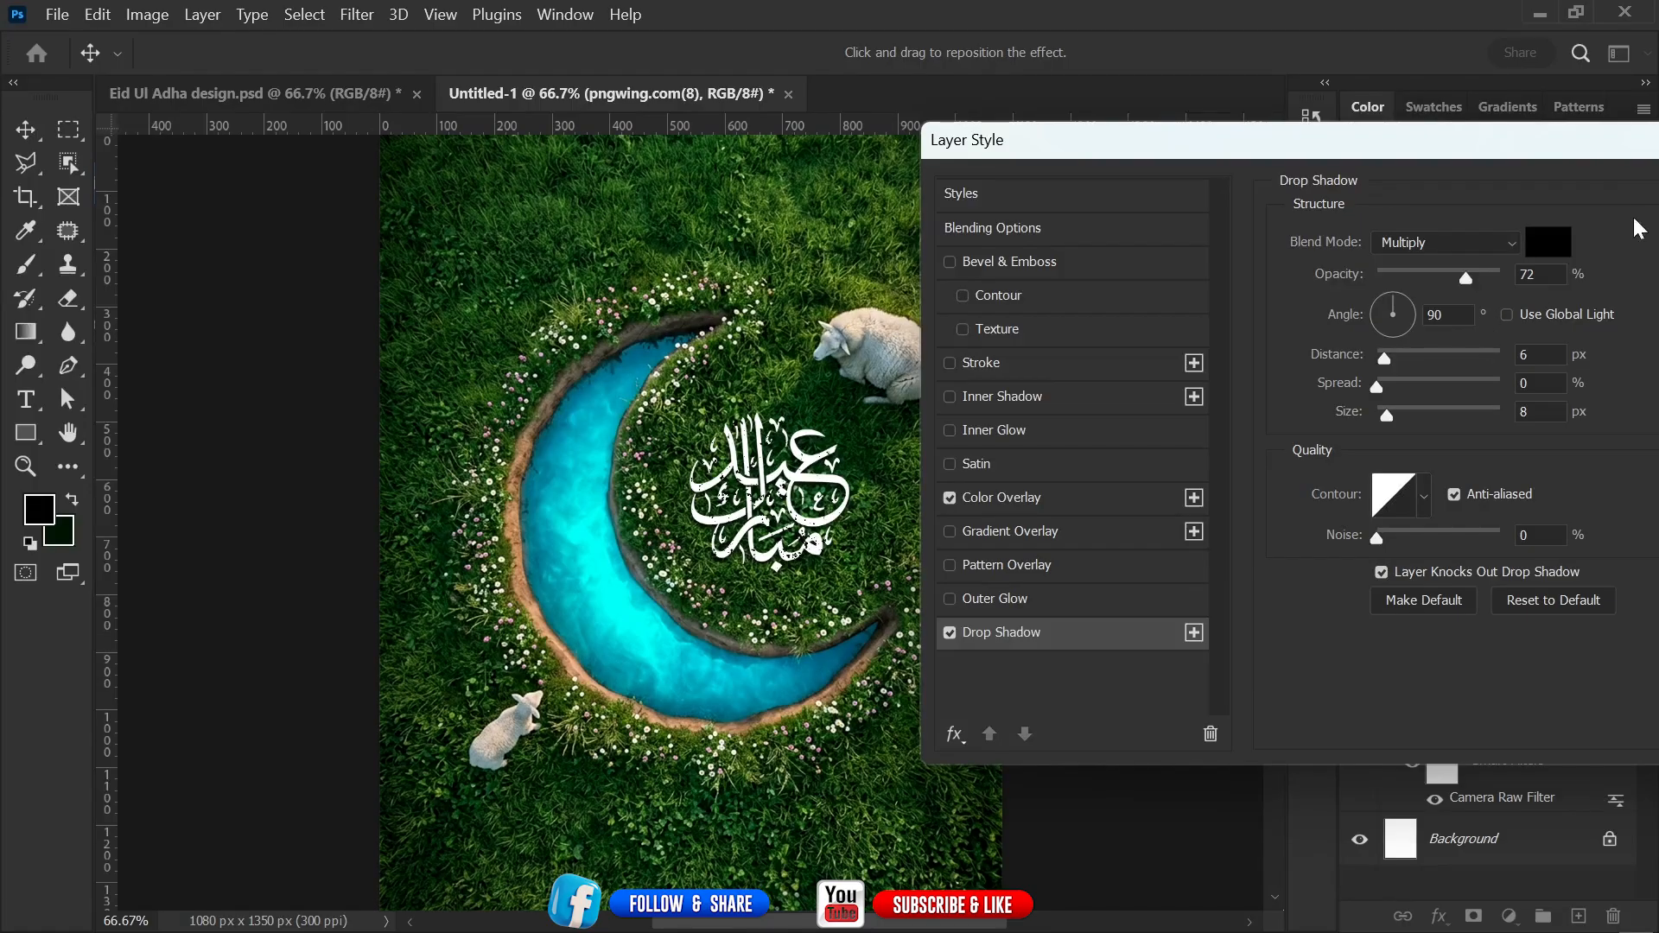
drag(1590, 152, 1181, 193)
click(1430, 236)
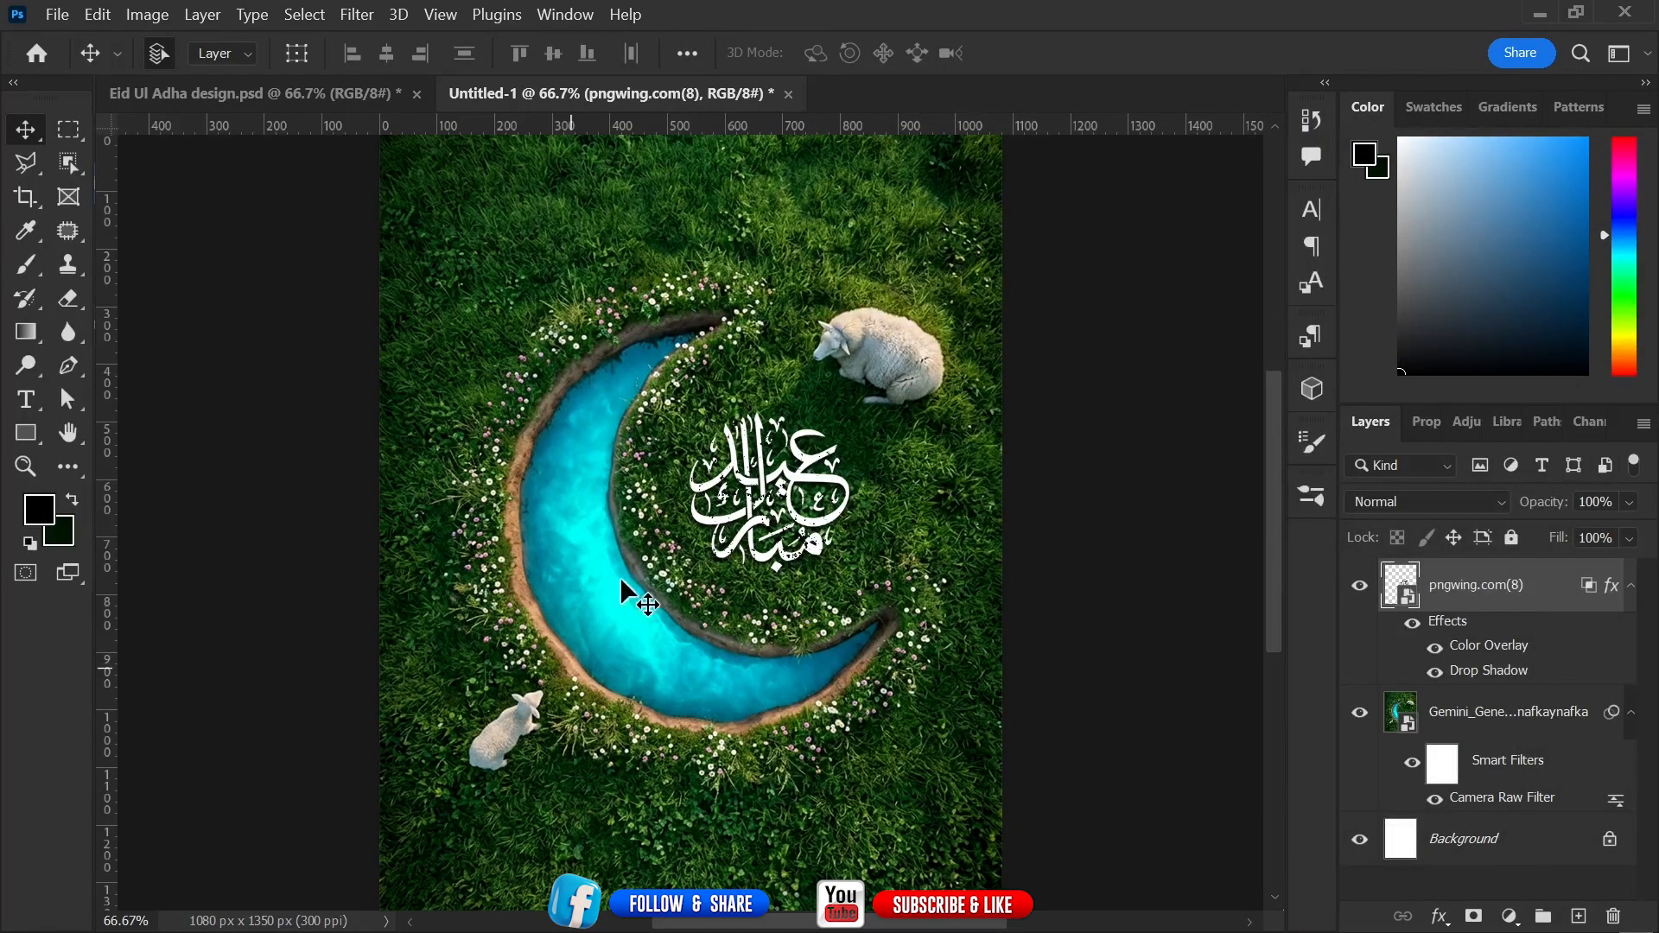
Add margin guides near the top, bottom, left and right edges of the canvas.
drag(792, 456, 844, 471)
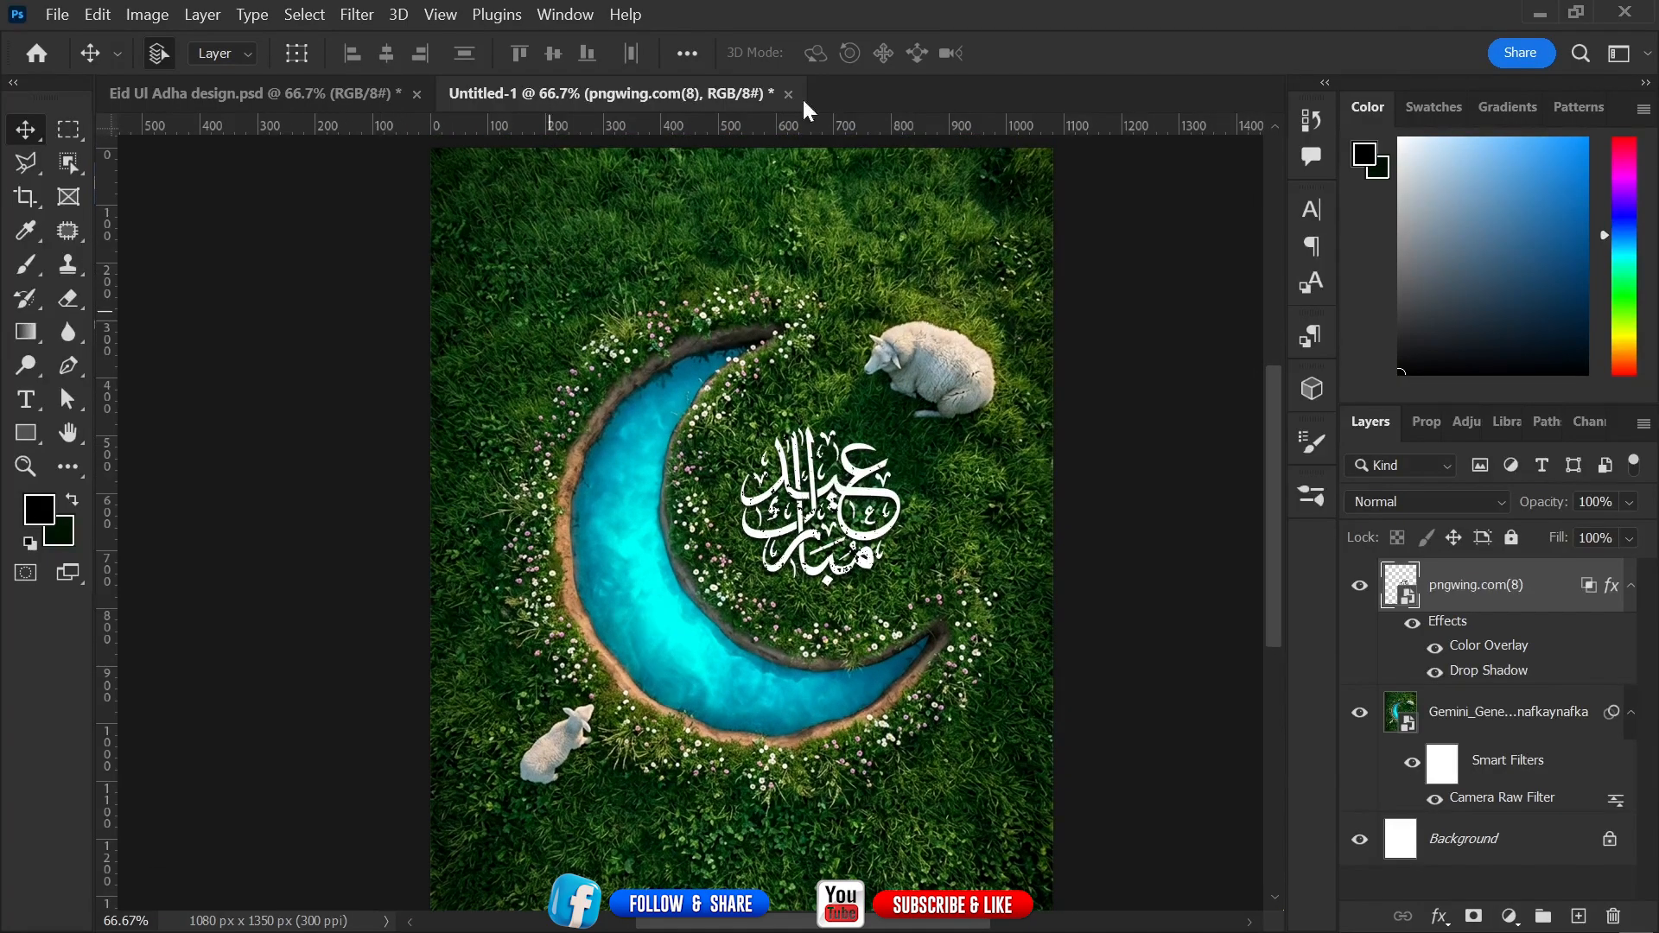
drag(794, 140, 791, 171)
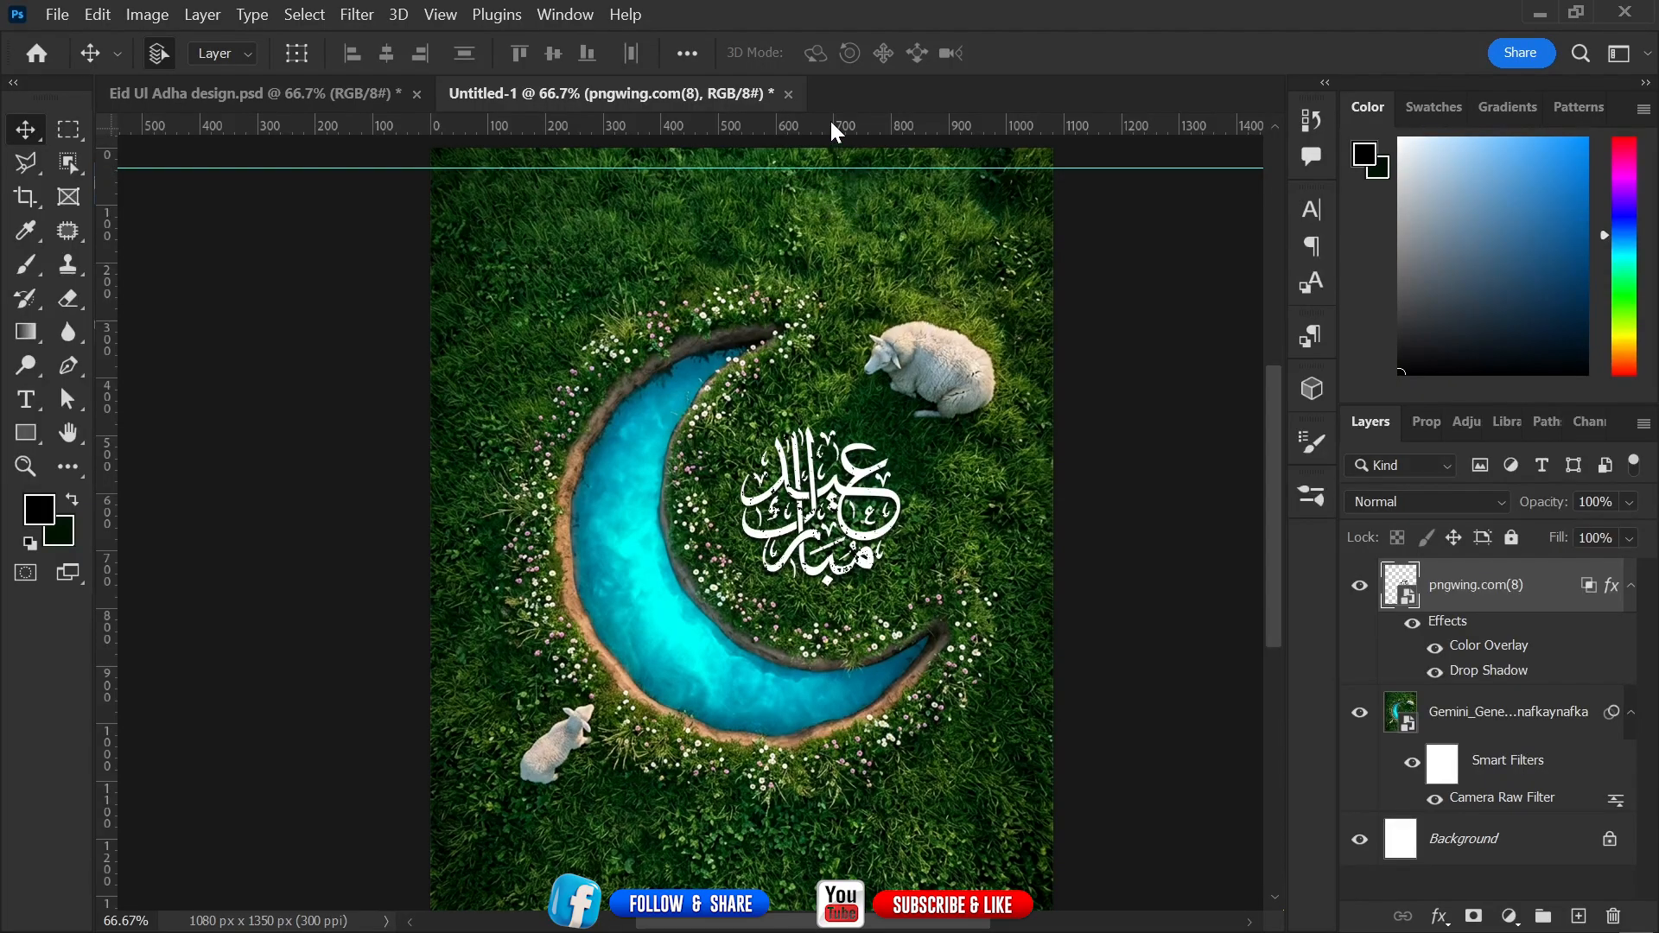
drag(108, 521, 458, 524)
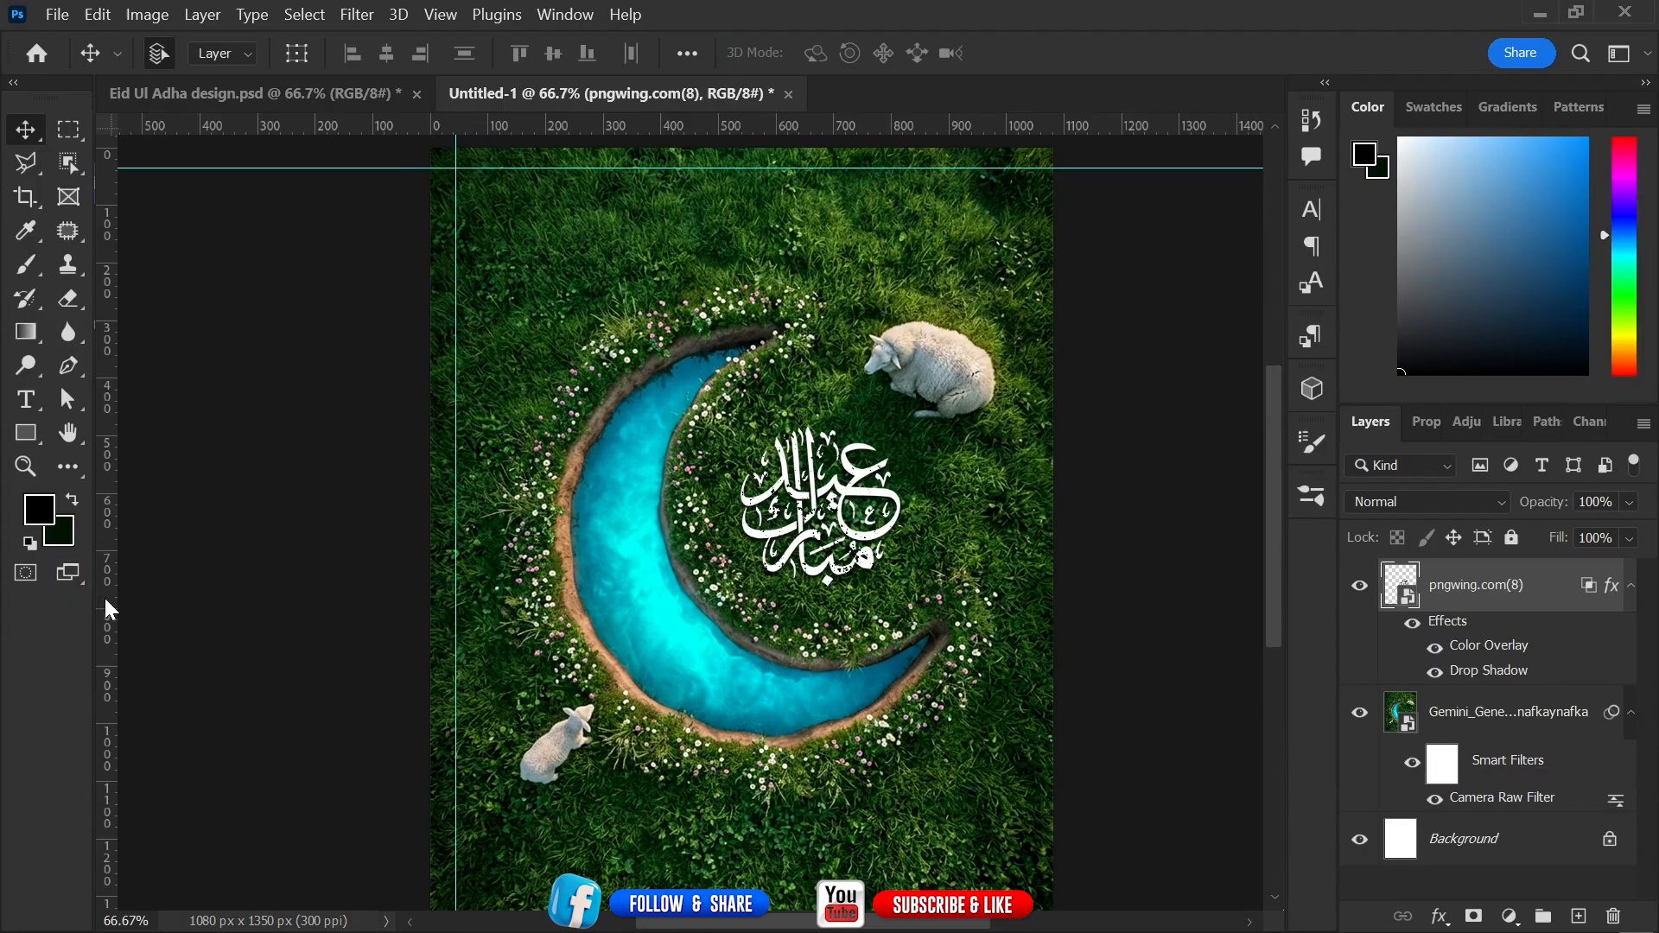
drag(110, 609, 1030, 619)
drag(819, 499, 815, 470)
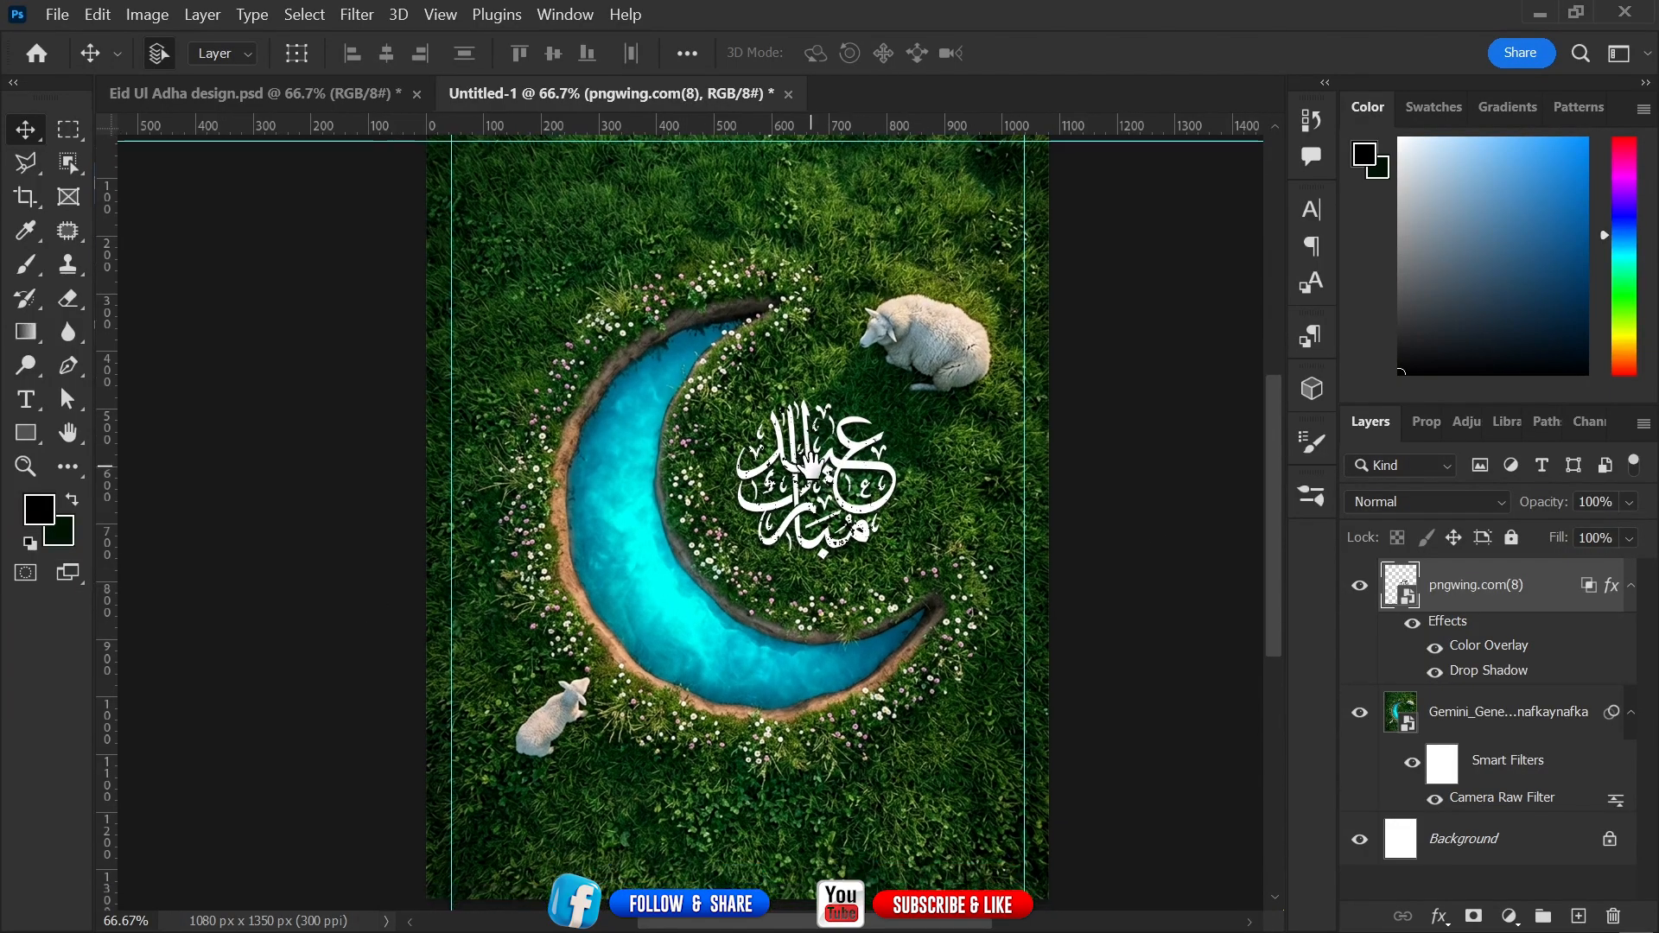
drag(840, 126, 814, 879)
mouse_move(905, 596)
mouse_down()
mouse_move(931, 709)
mouse_move(878, 537)
mouse_move(907, 659)
mouse_move(902, 600)
mouse_up()
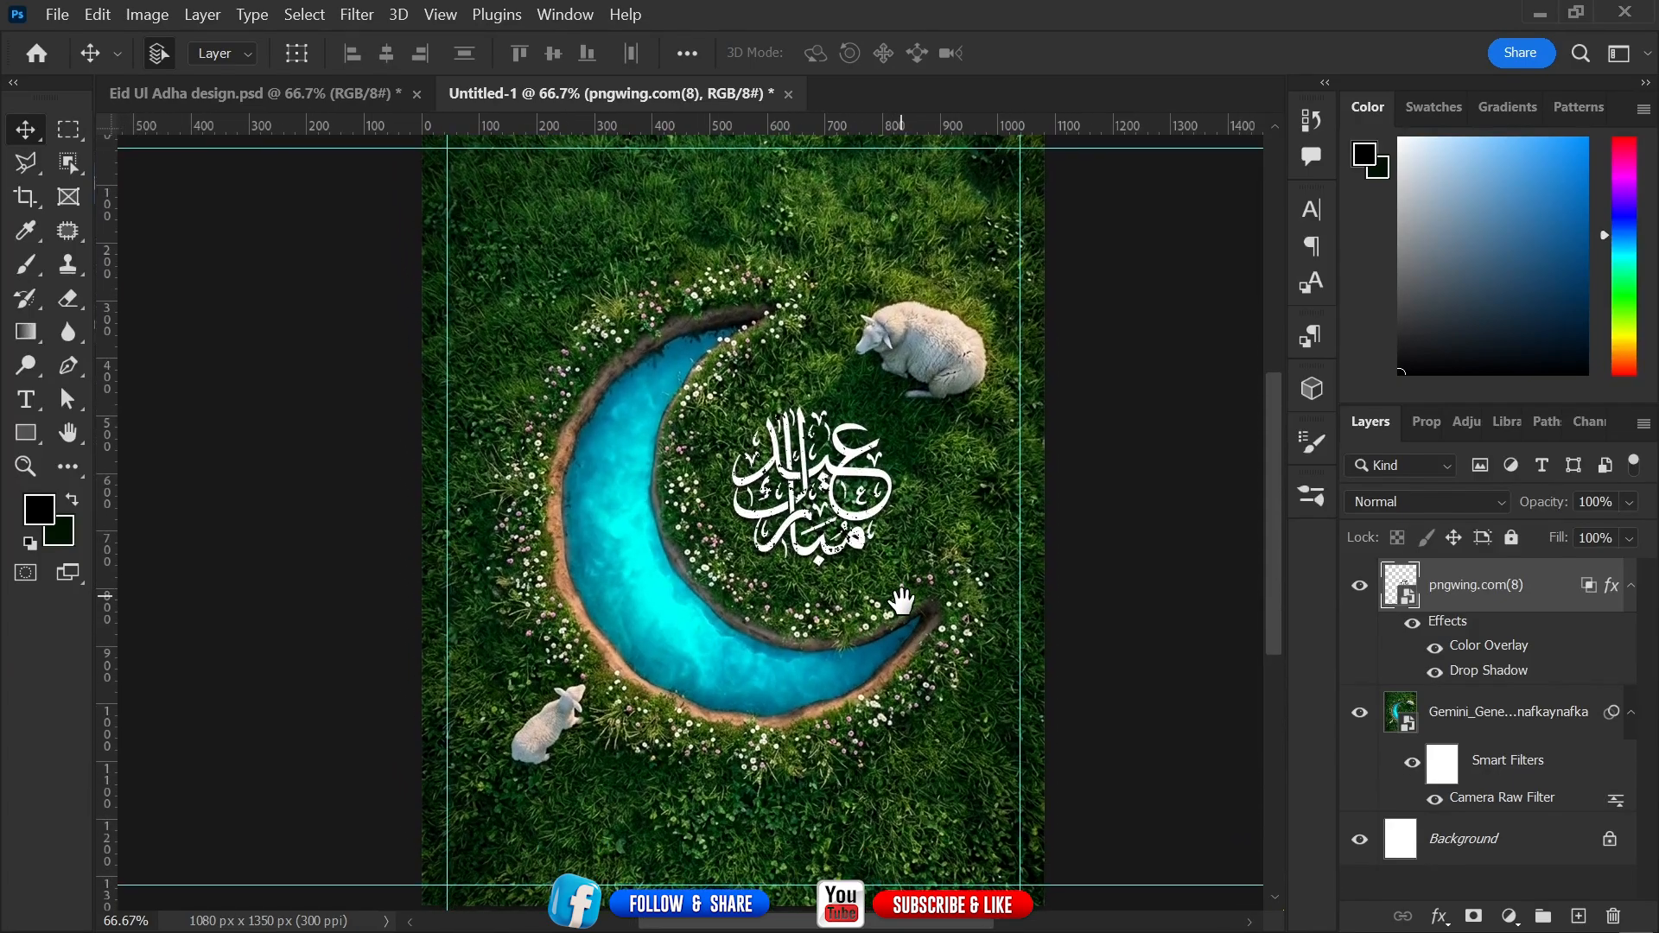
Copy the "EID UL ADHA MUBARAK" heading layer from Eid Ul Adha design.psd into the new document near the top.
click(221, 100)
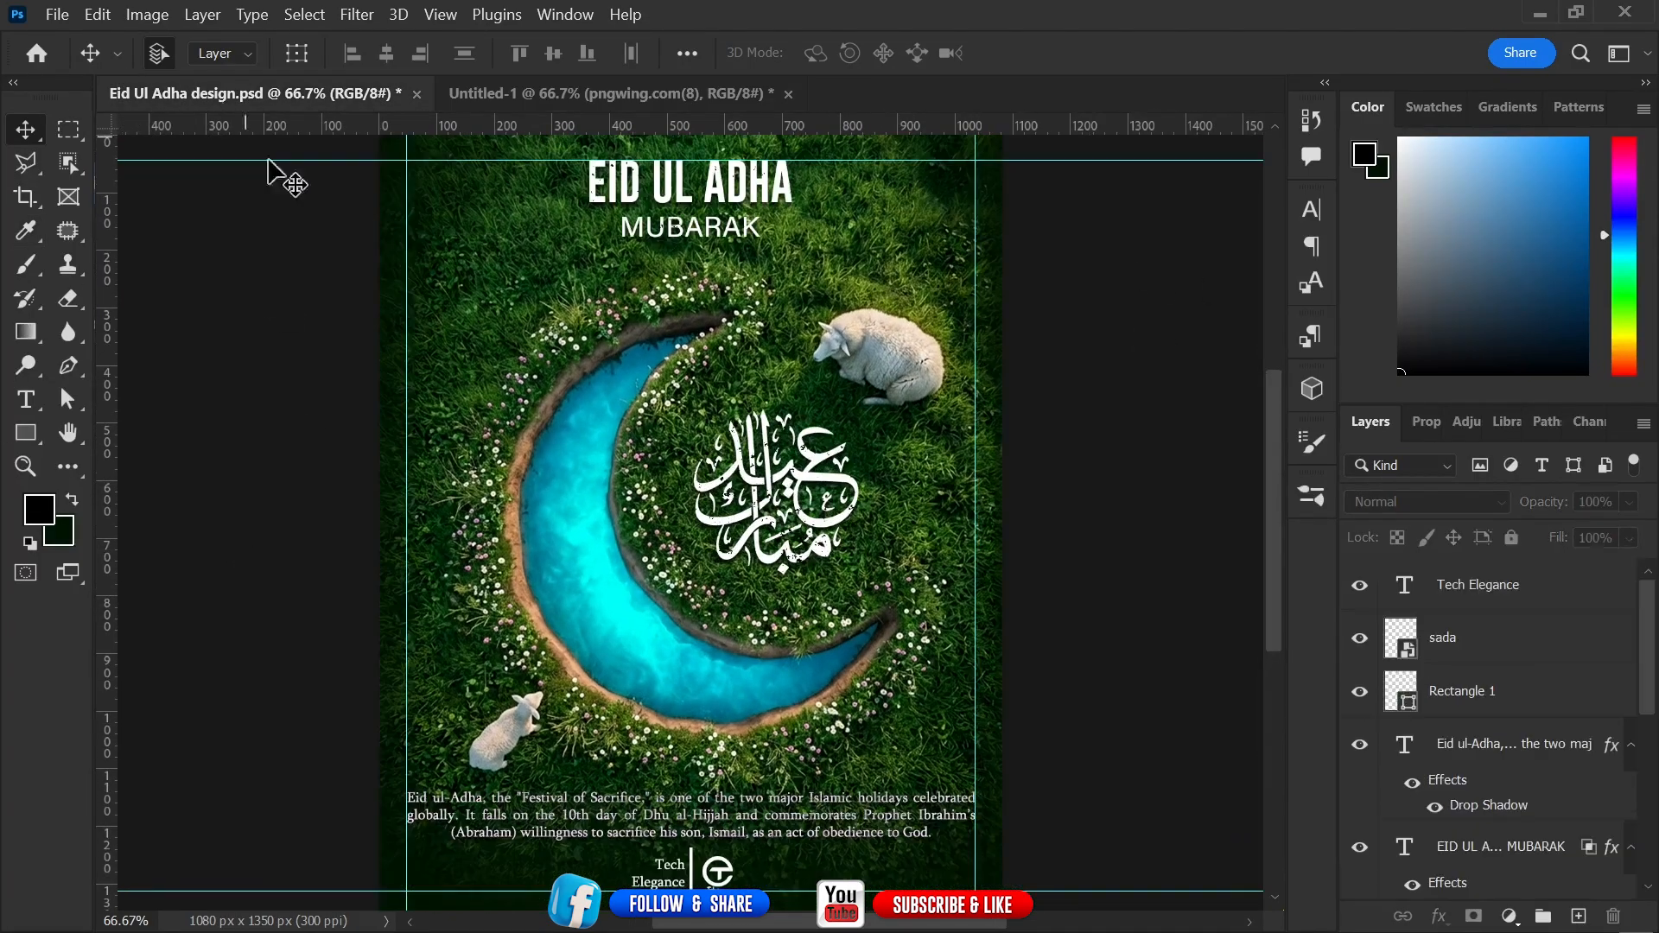
click(681, 207)
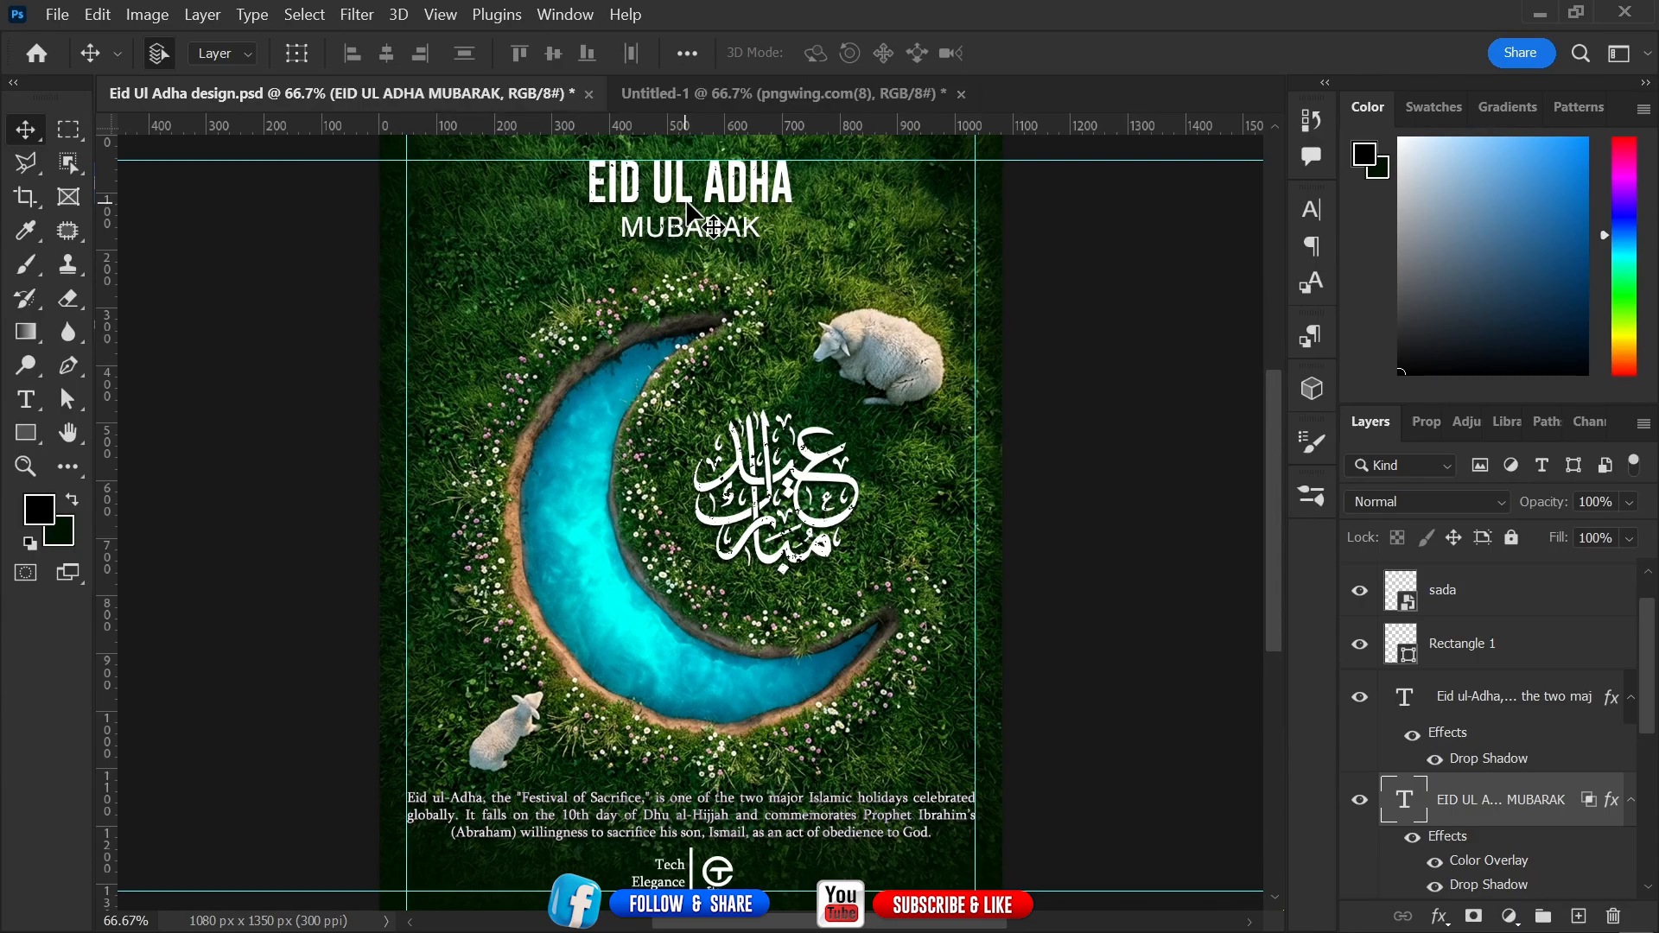
drag(682, 212, 666, 96)
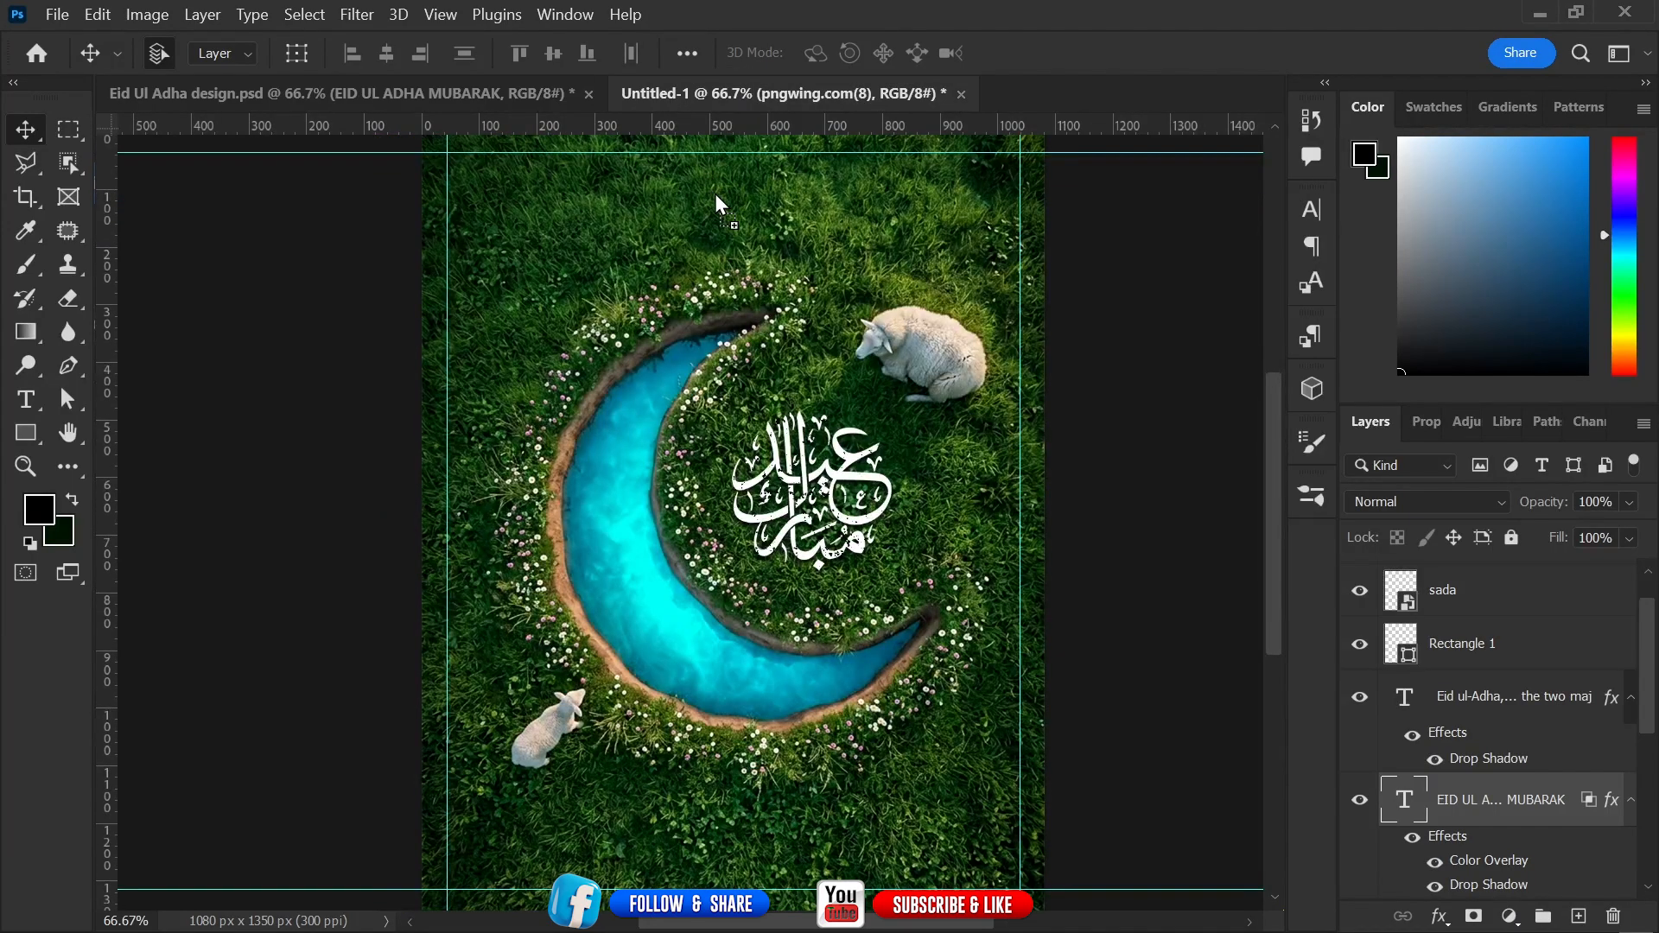
drag(716, 195, 769, 191)
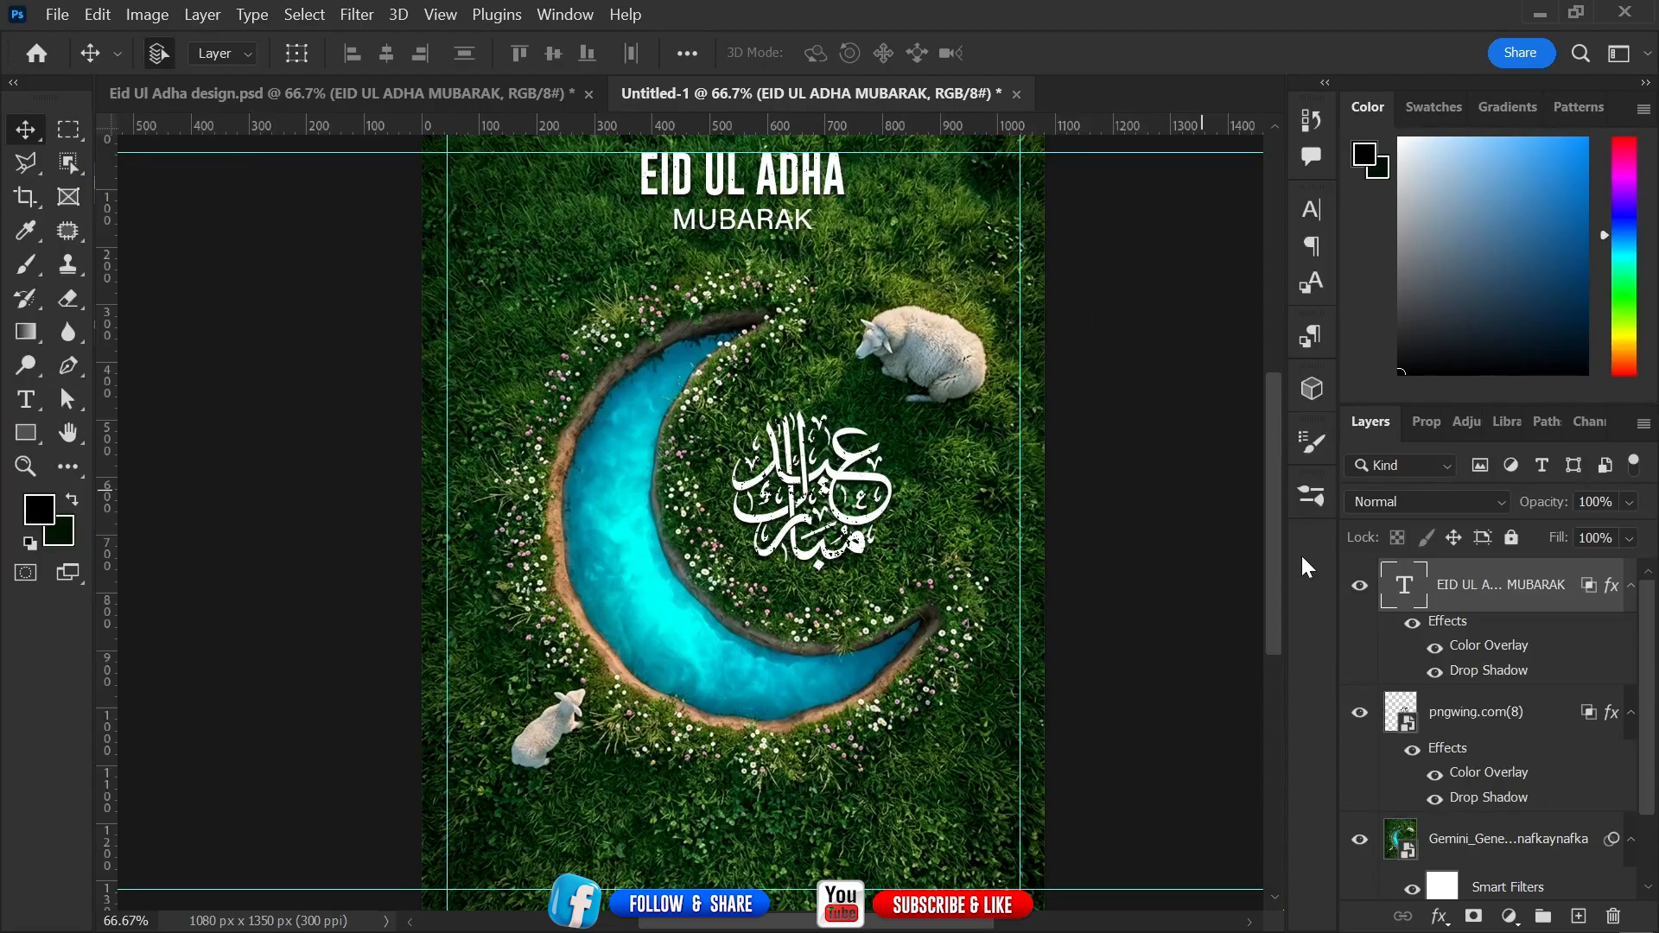
Center the EID UL ADHA MUBARAK heading horizontally on the canvas using the Background layer.
scroll(1646, 717, down, 2)
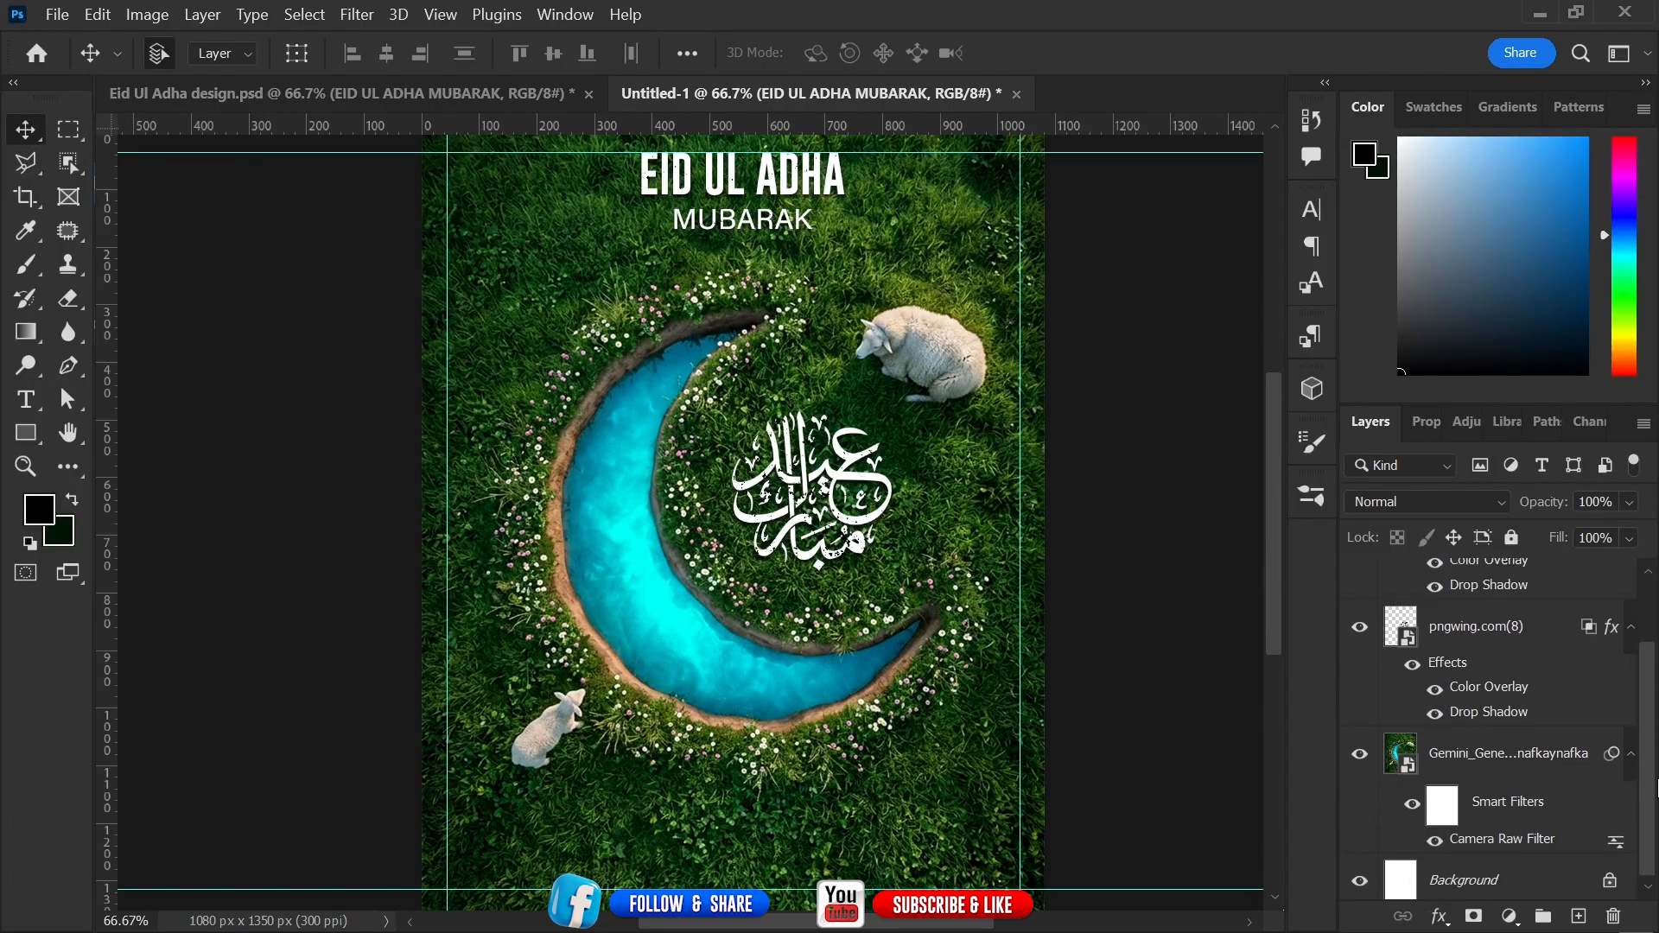
click(1408, 865)
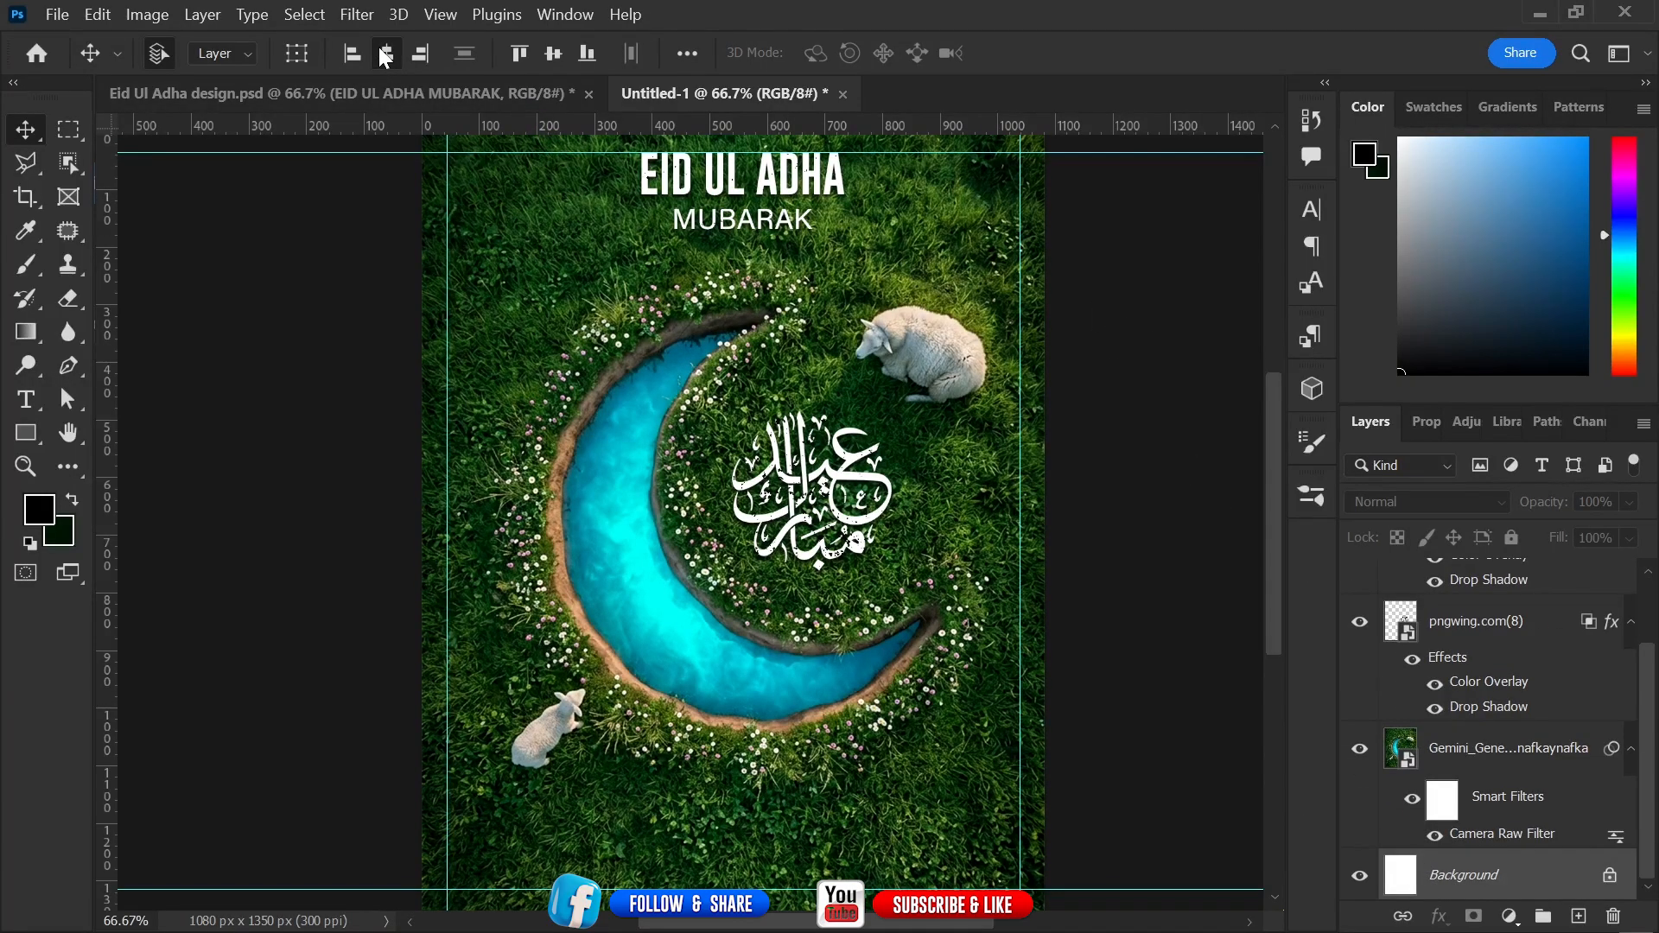
click(386, 53)
click(1119, 441)
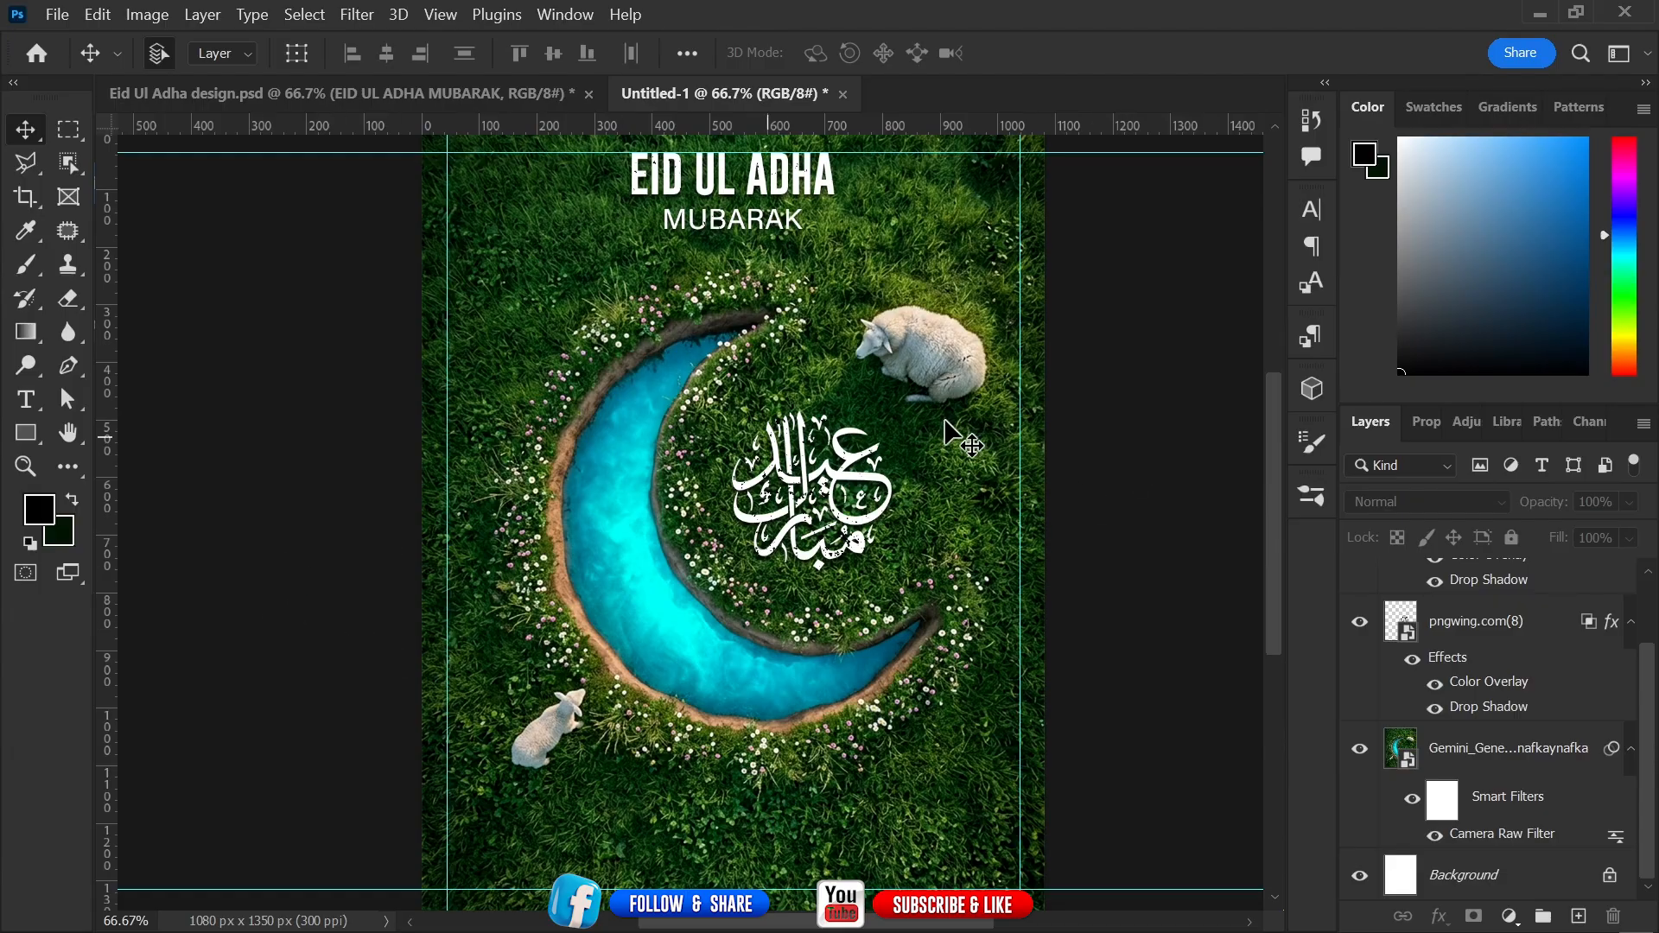
Copy the Eid ul-Adha paragraph text layer from Eid Ul Adha design.psd into the new document near the bottom.
click(345, 95)
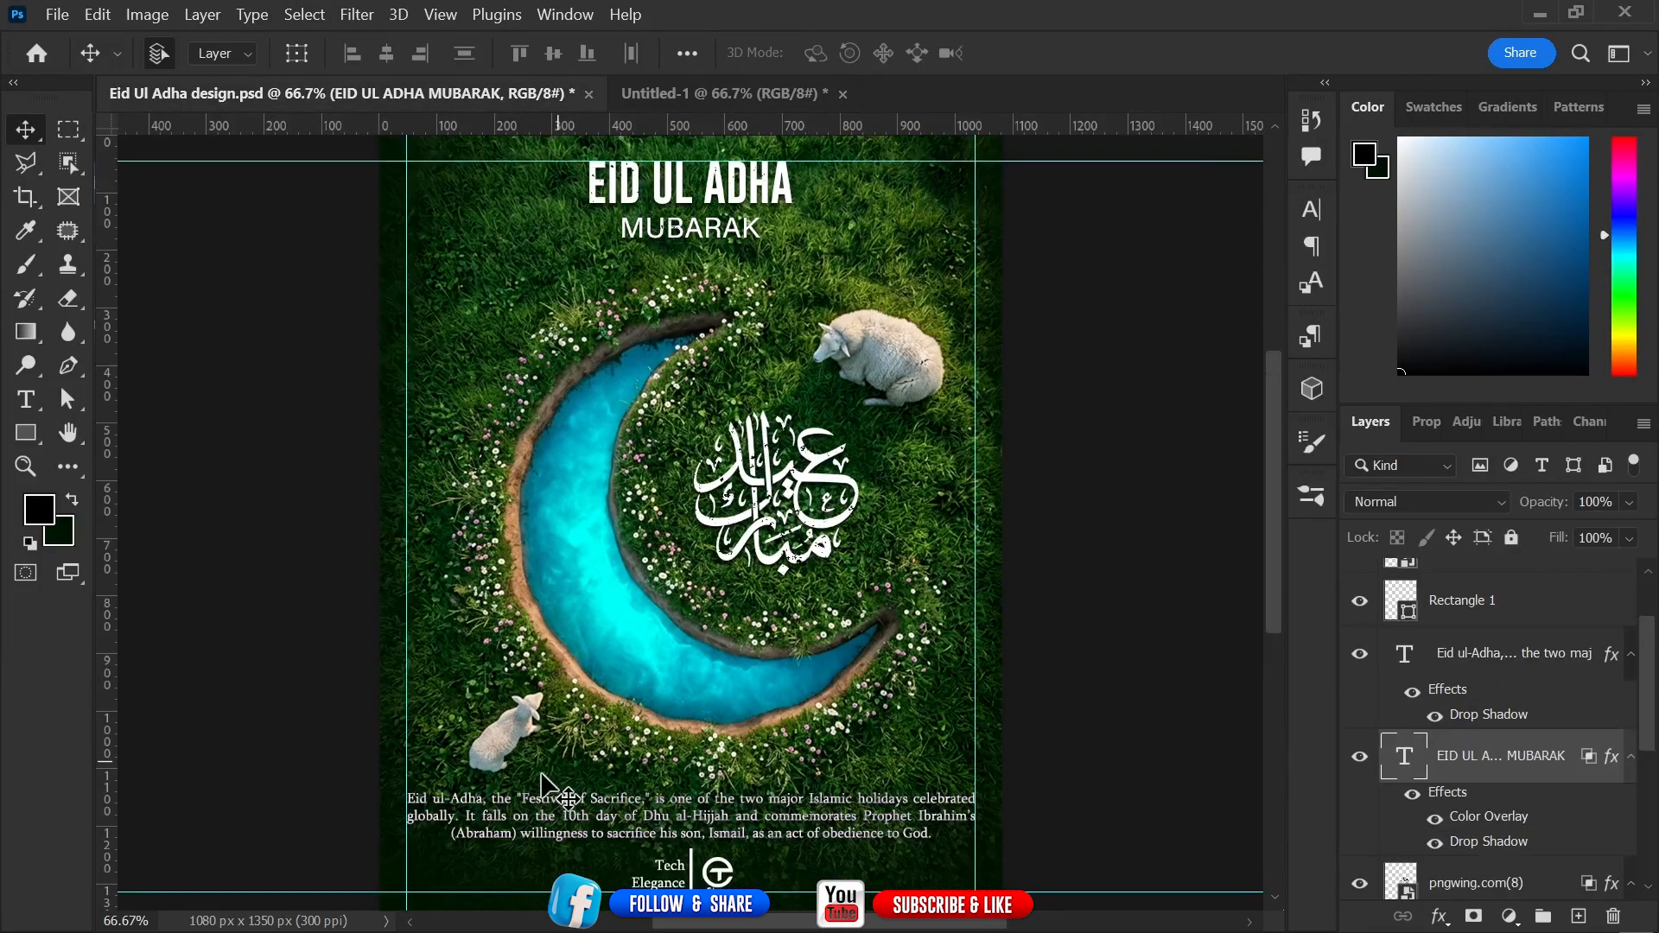
drag(675, 825, 693, 106)
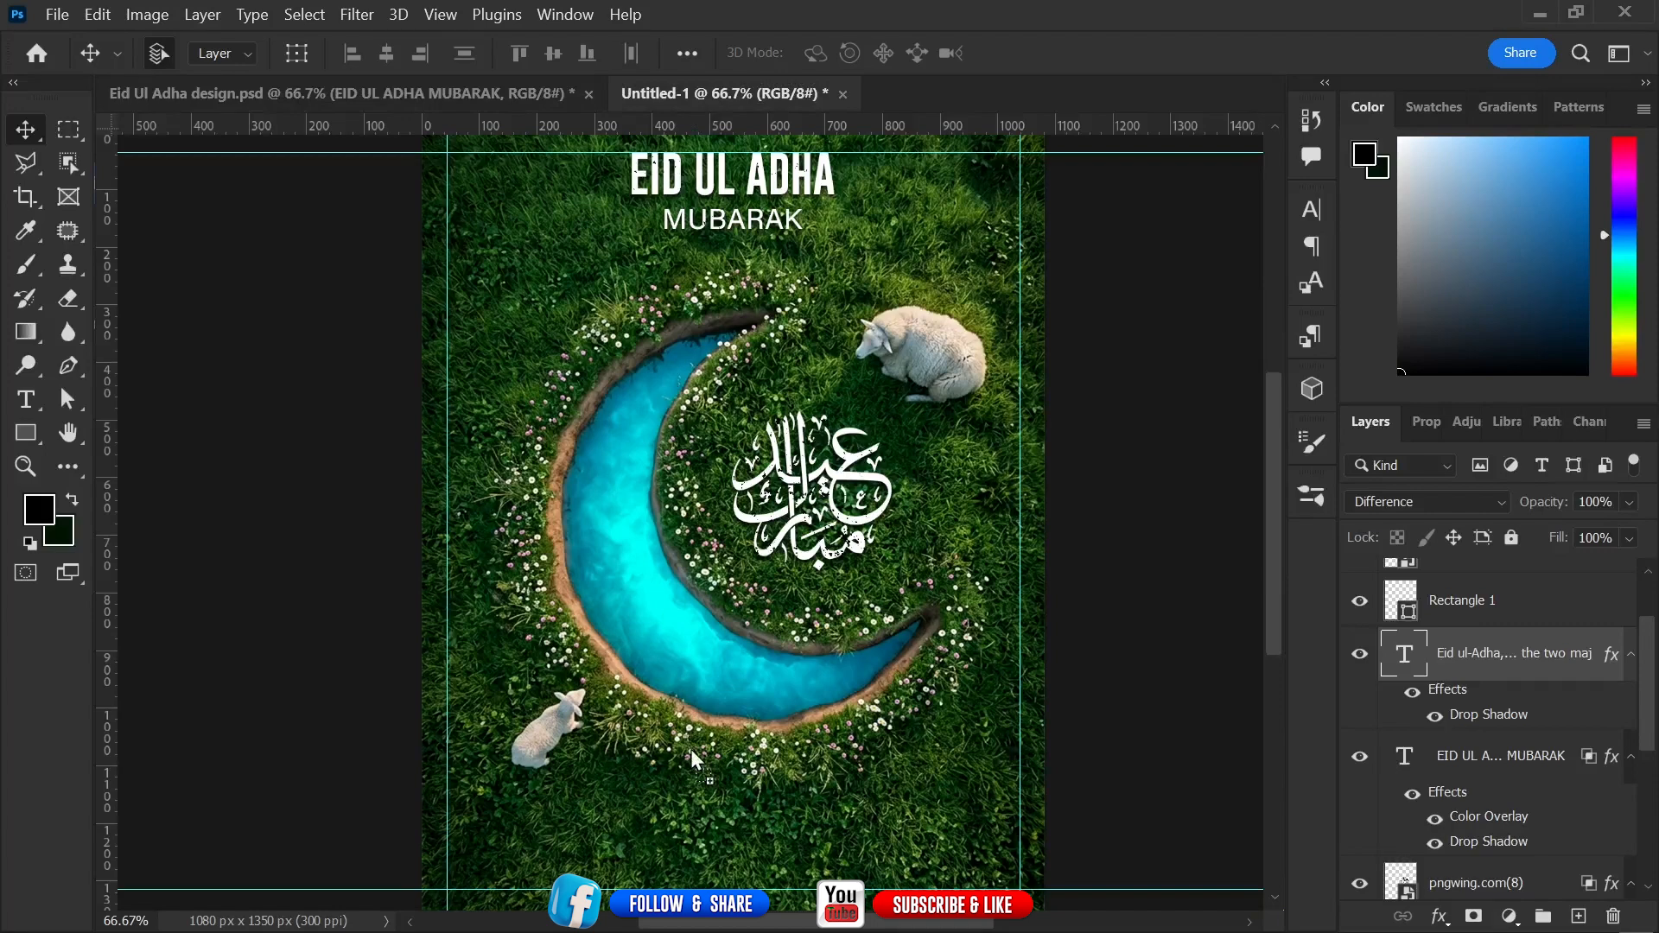
drag(702, 821, 760, 825)
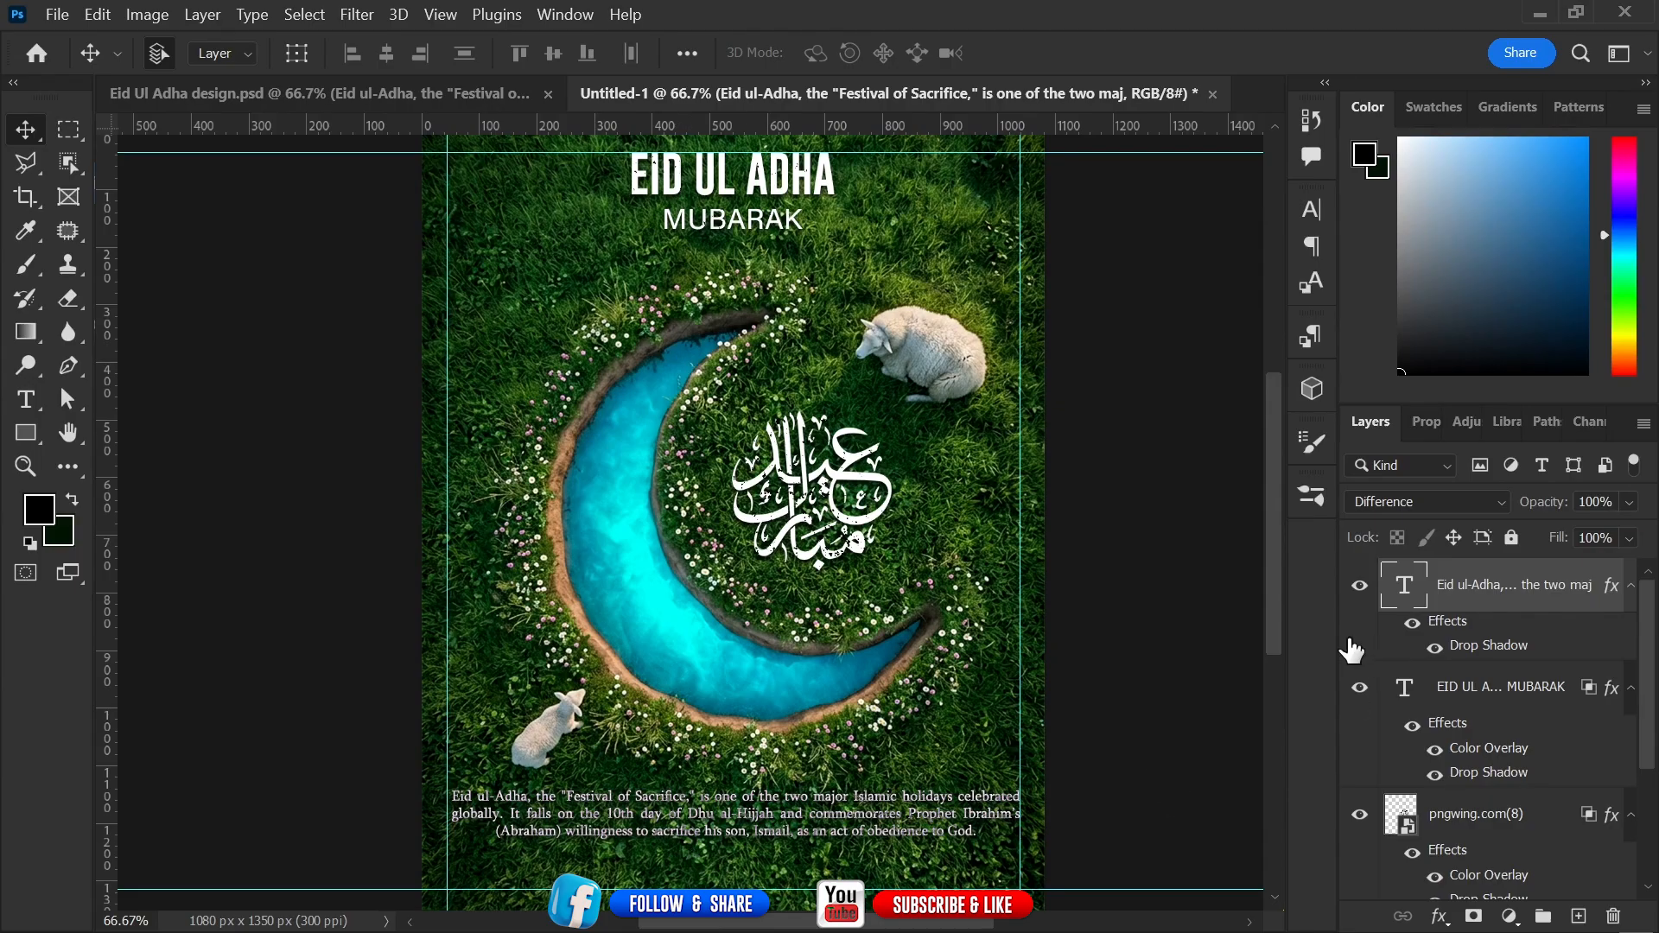
click(1231, 696)
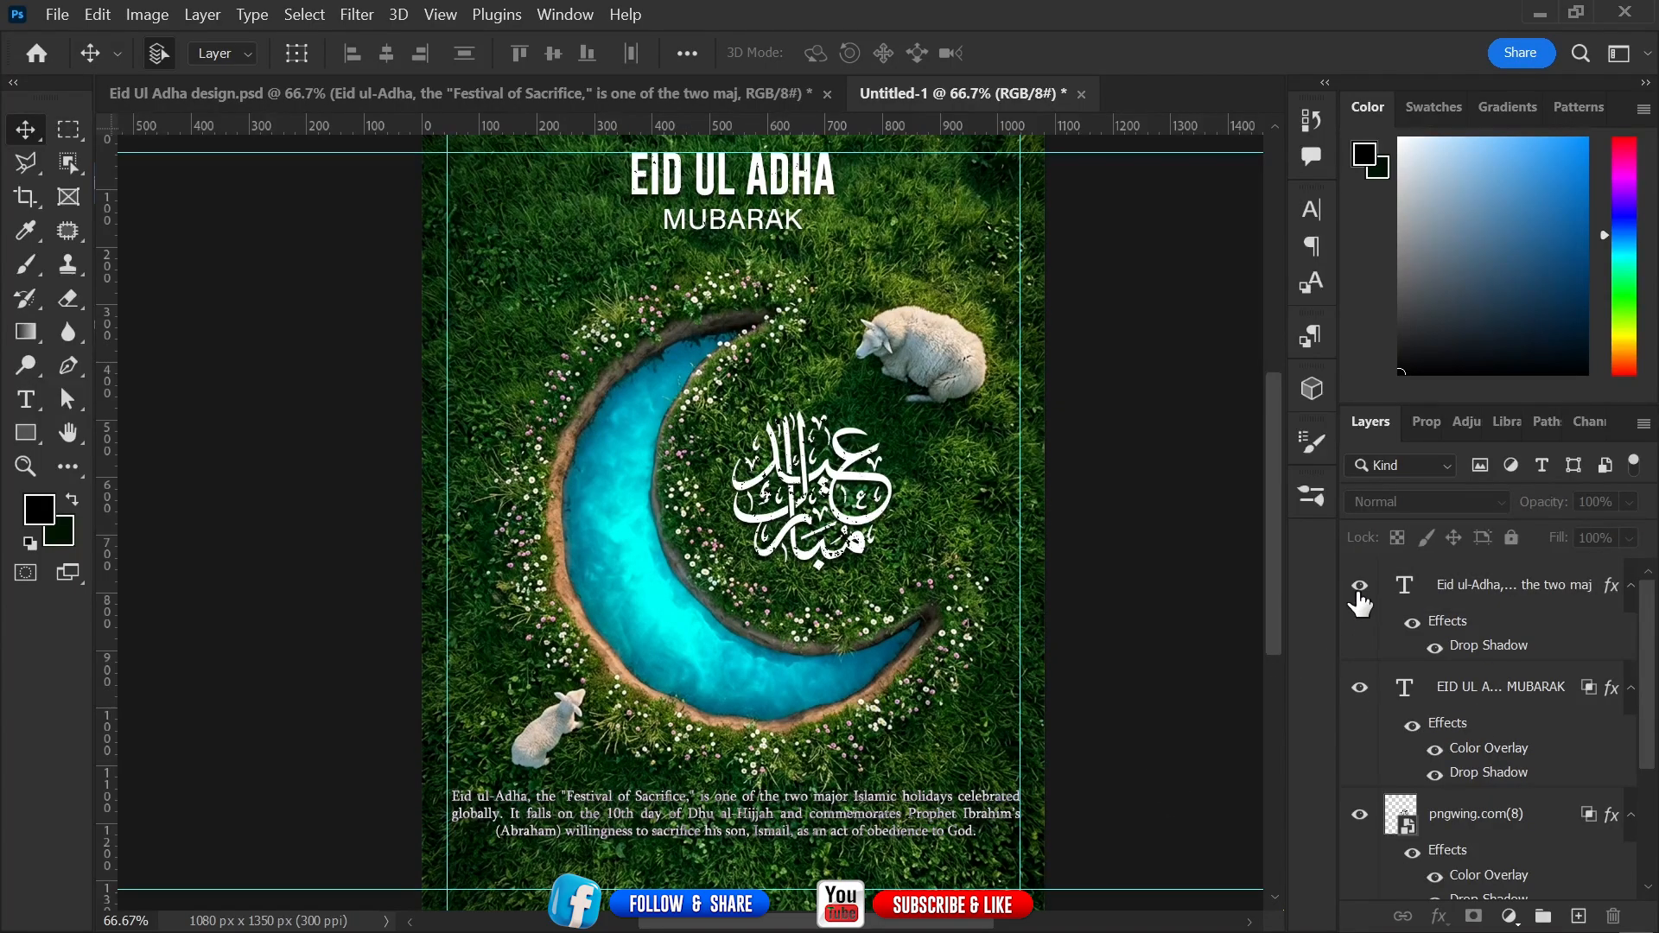
Add a new layer below the paragraph text and set the Gradient tool to the Basics foreground-to-transparent preset.
click(1578, 916)
drag(1568, 594, 1588, 712)
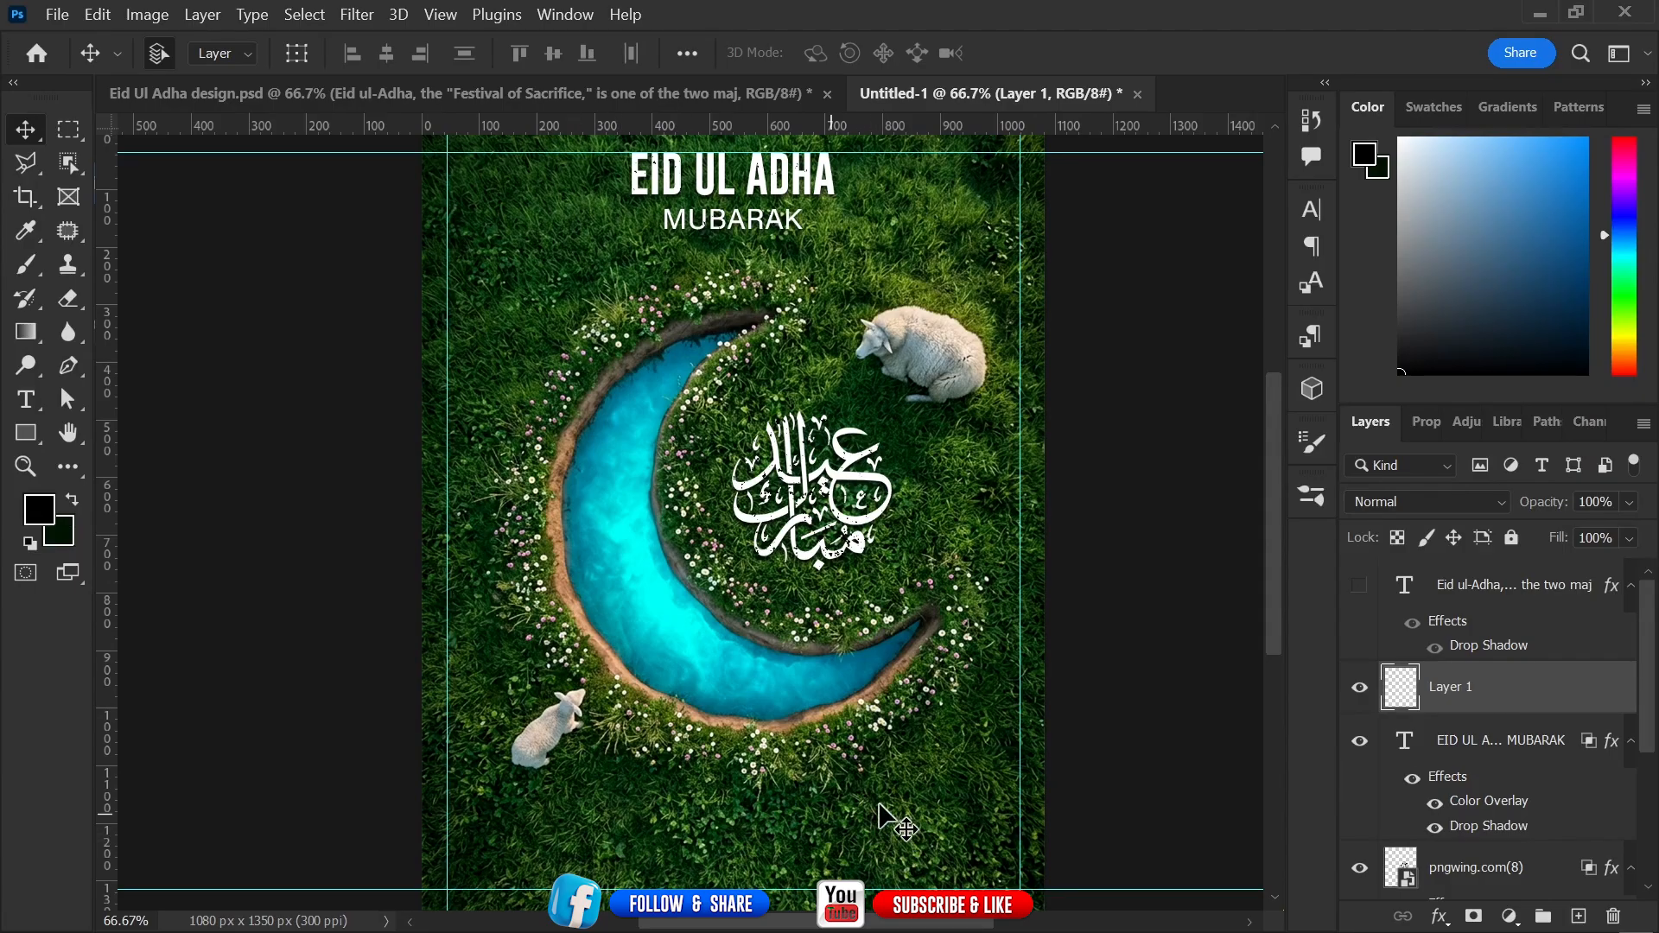
key(i)
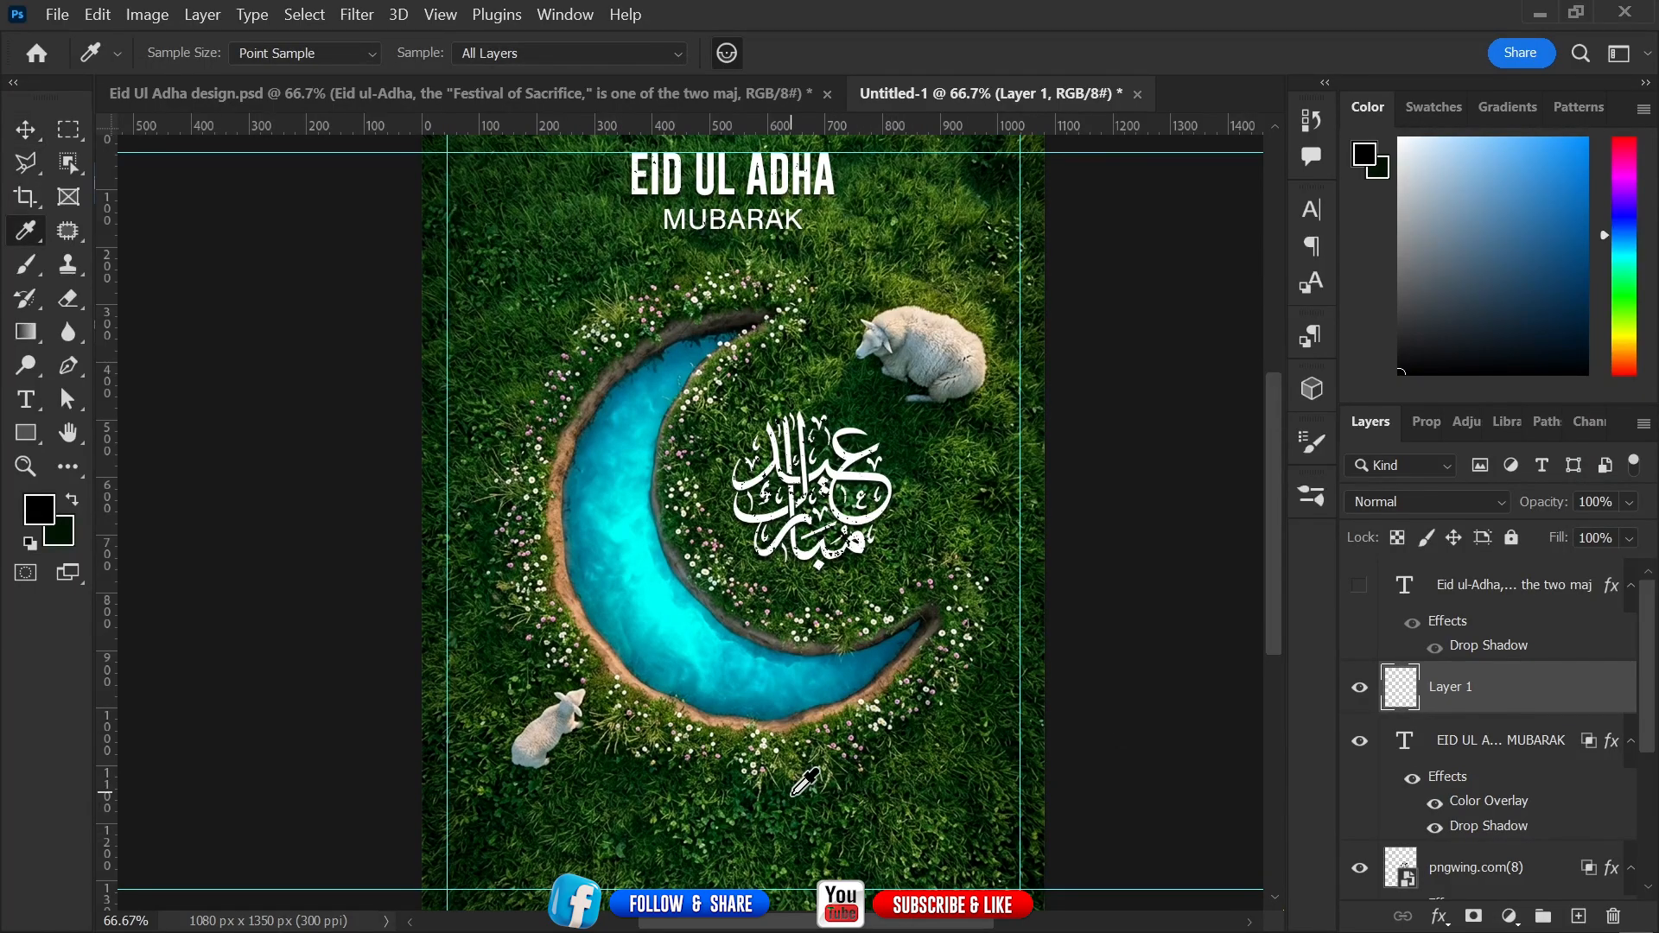
key(v)
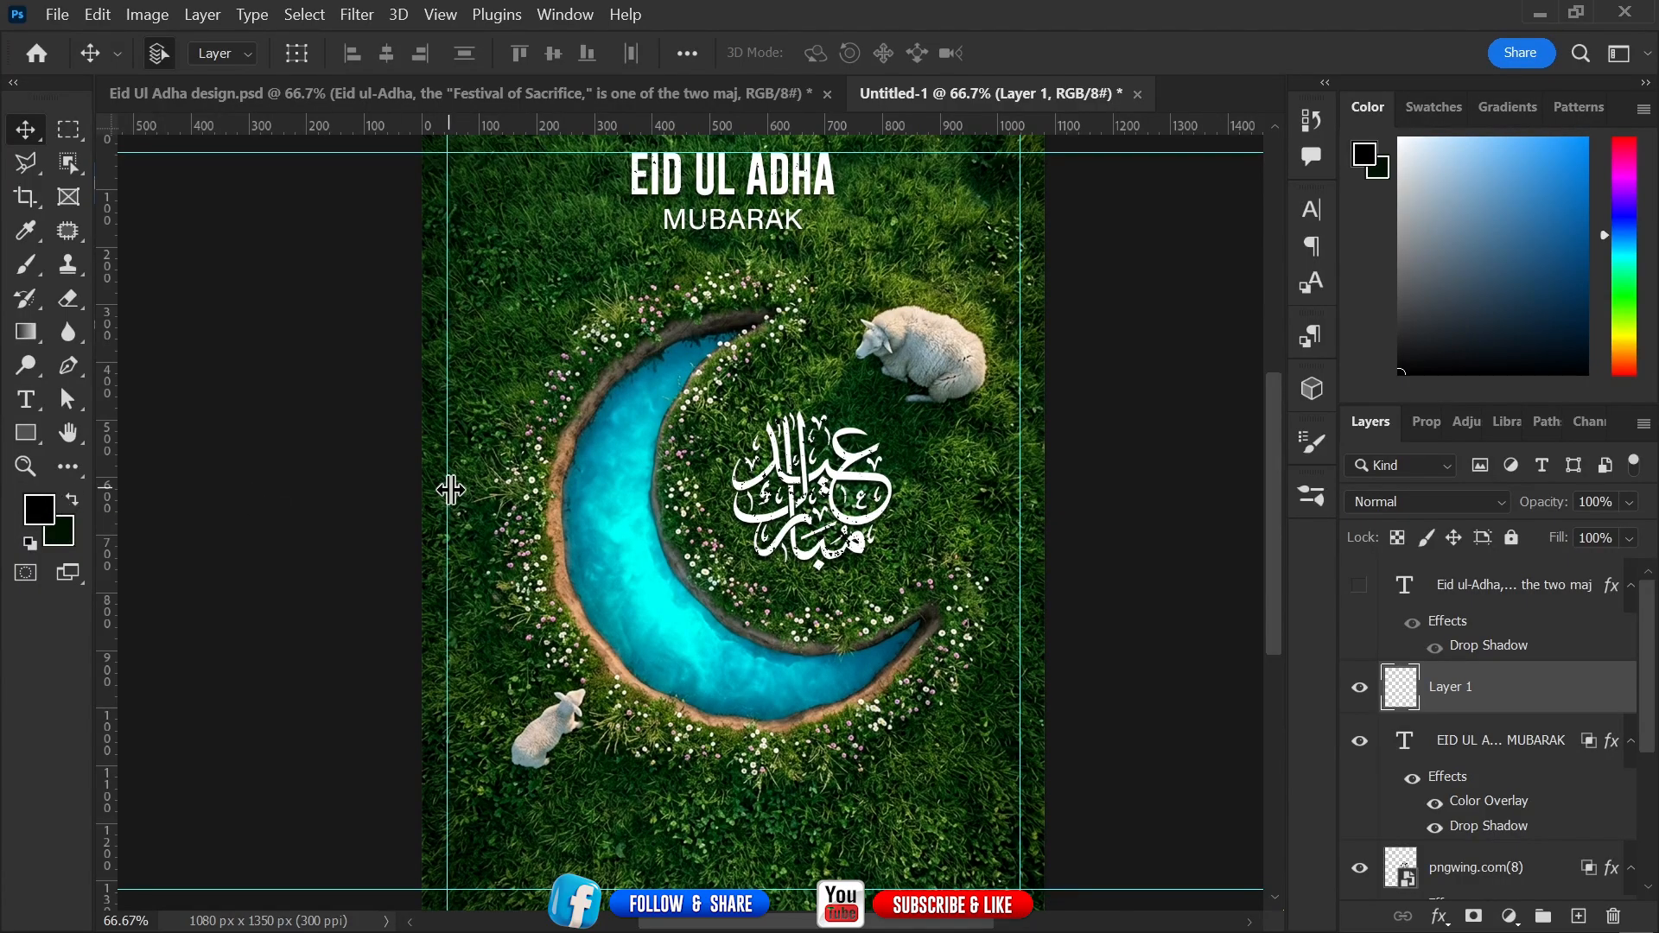
click(31, 337)
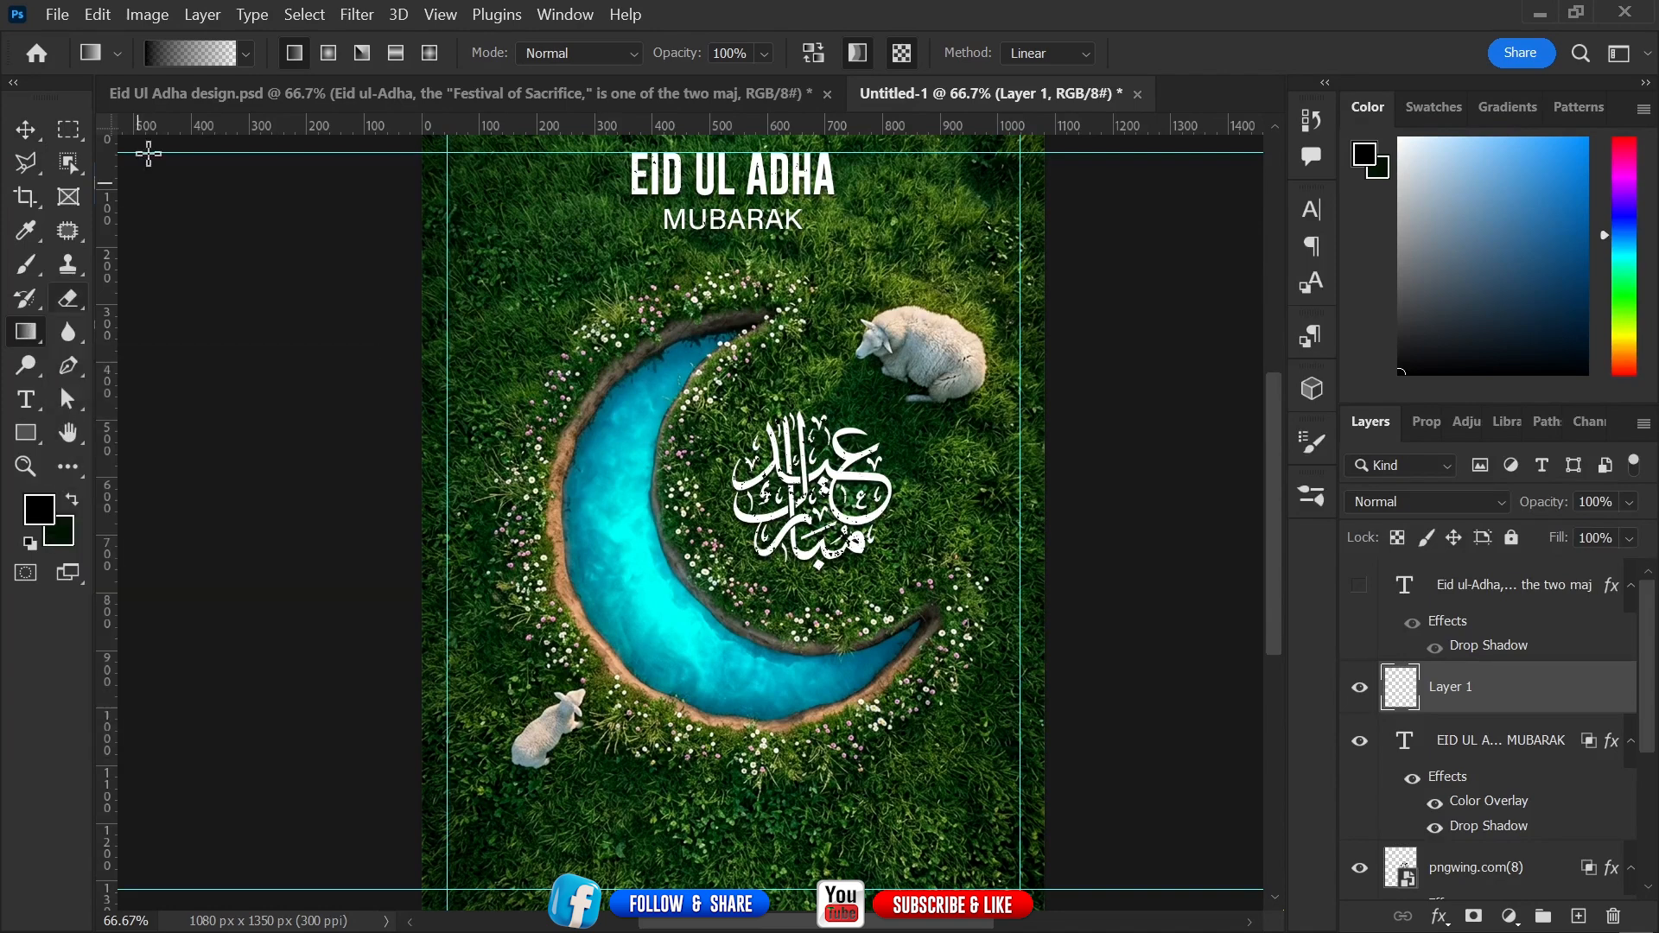
click(169, 57)
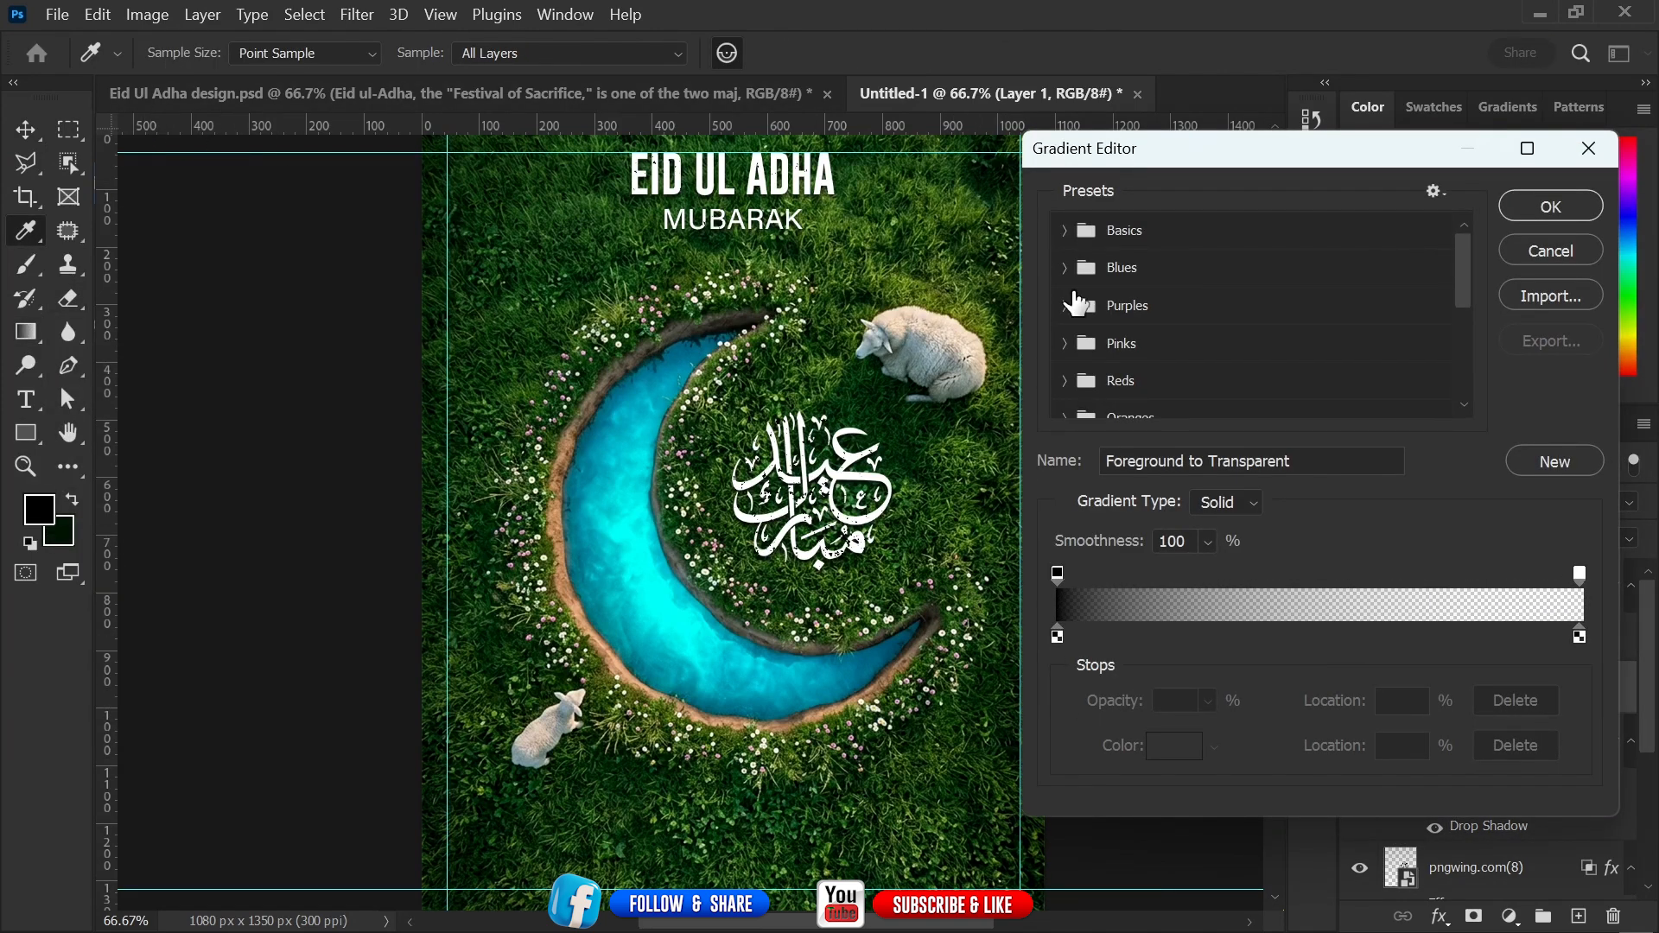
click(1070, 230)
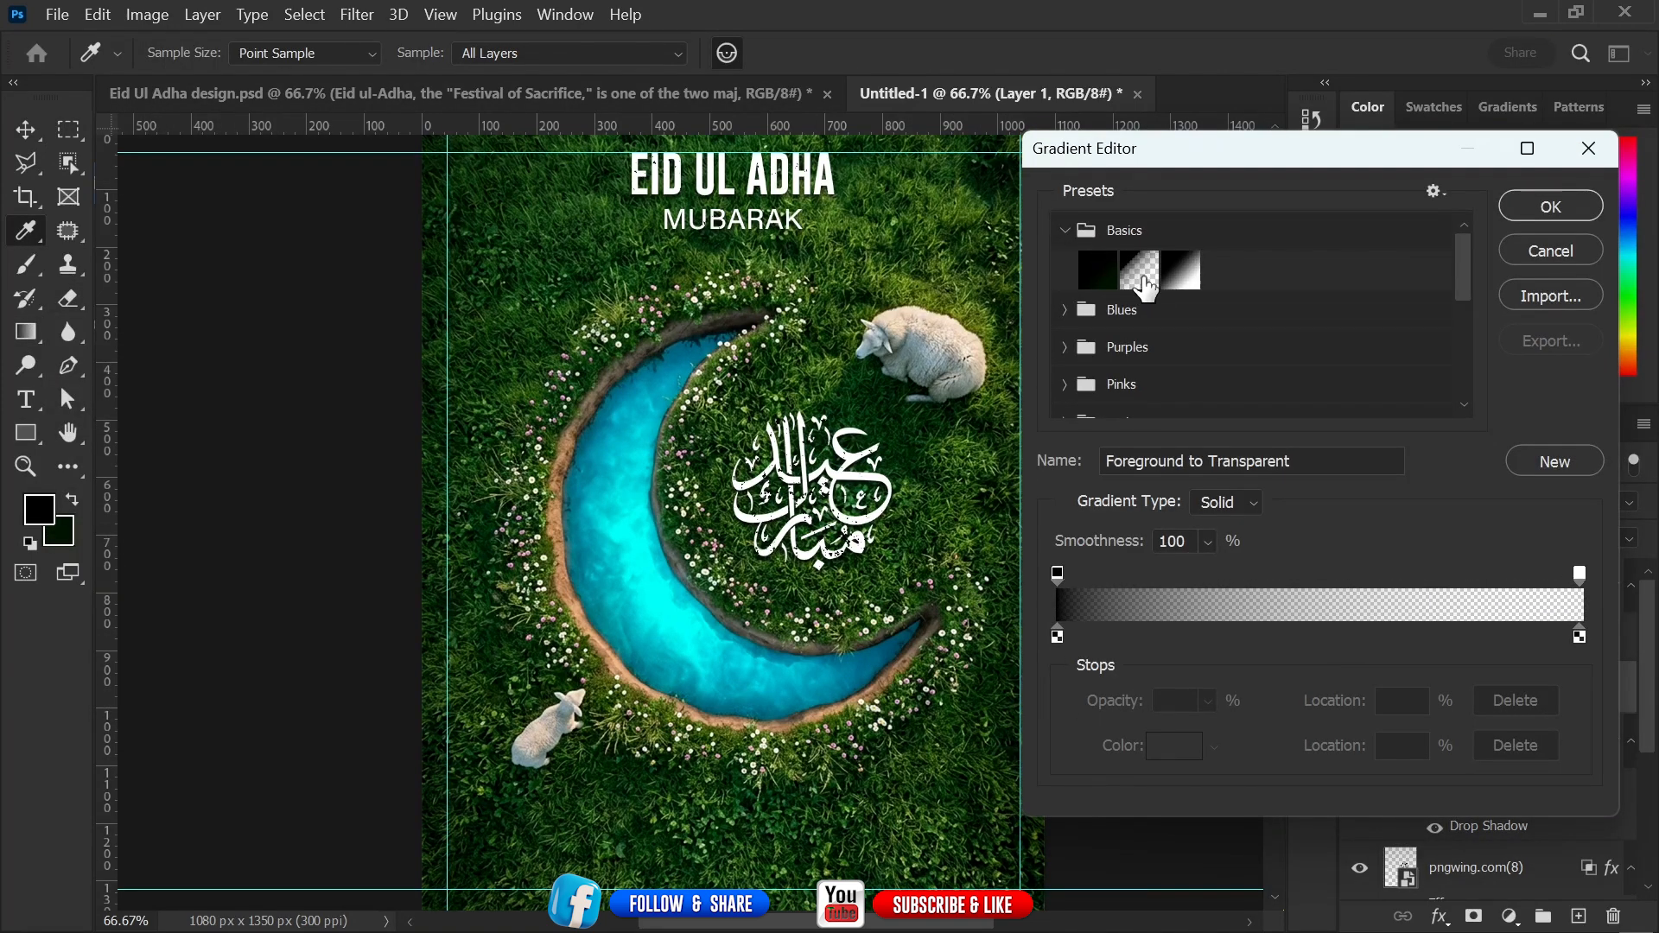
click(1148, 290)
click(1551, 206)
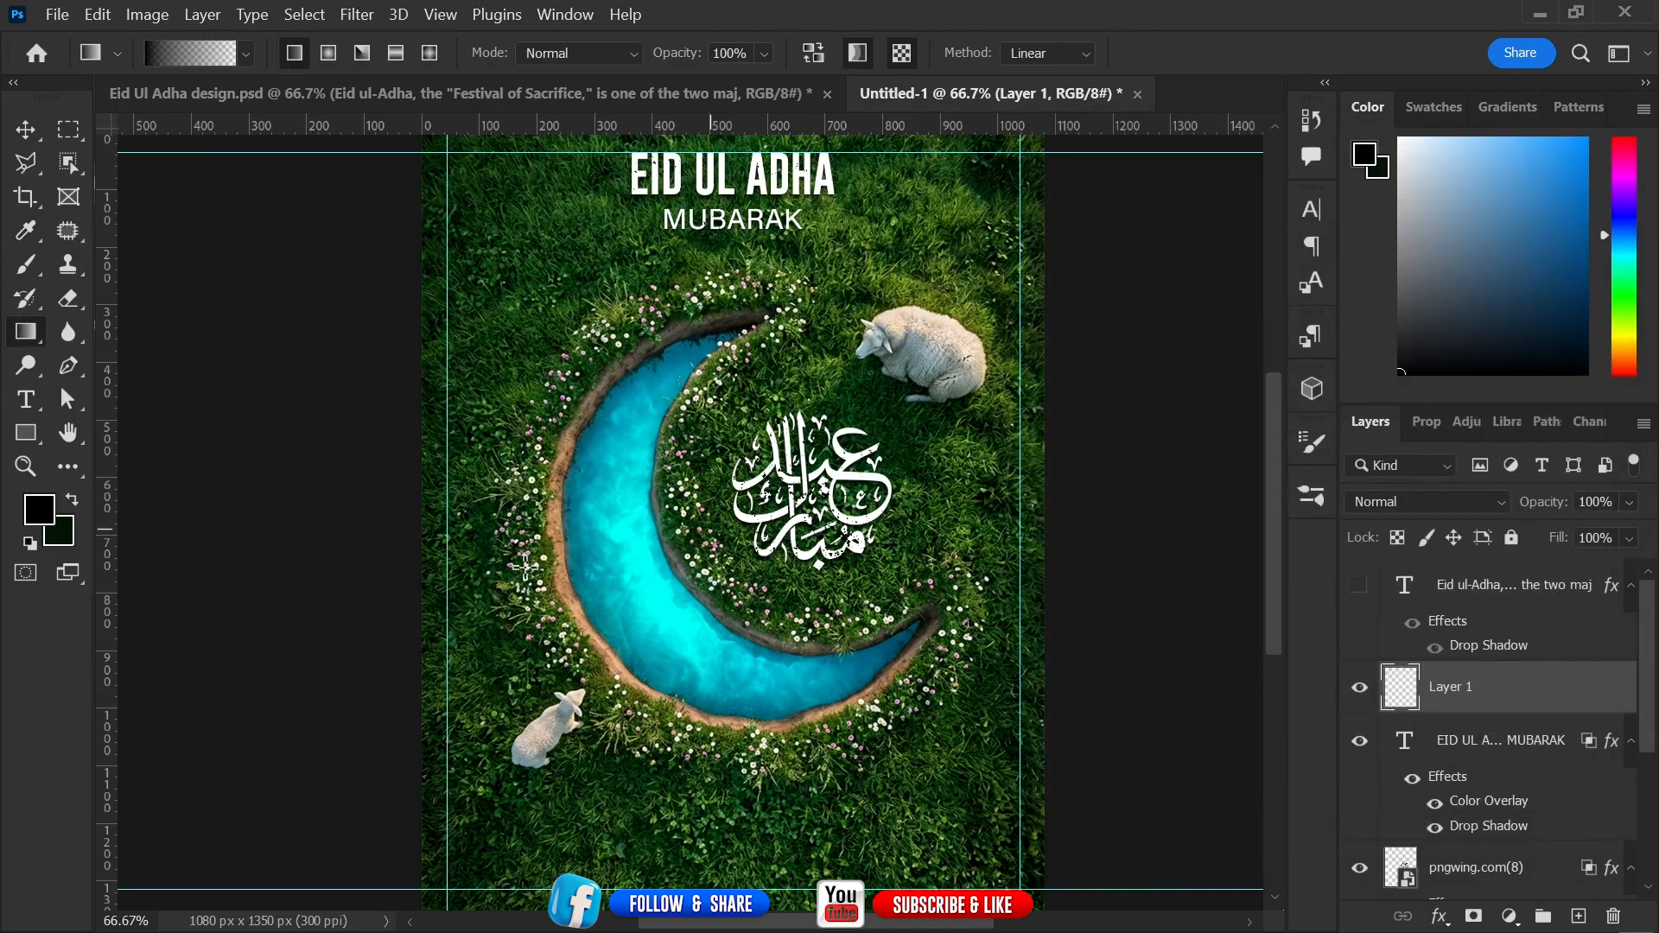
Draw a dark foreground-to-transparent gradient upward from the canvas's bottom edge on the new layer.
drag(758, 770, 759, 667)
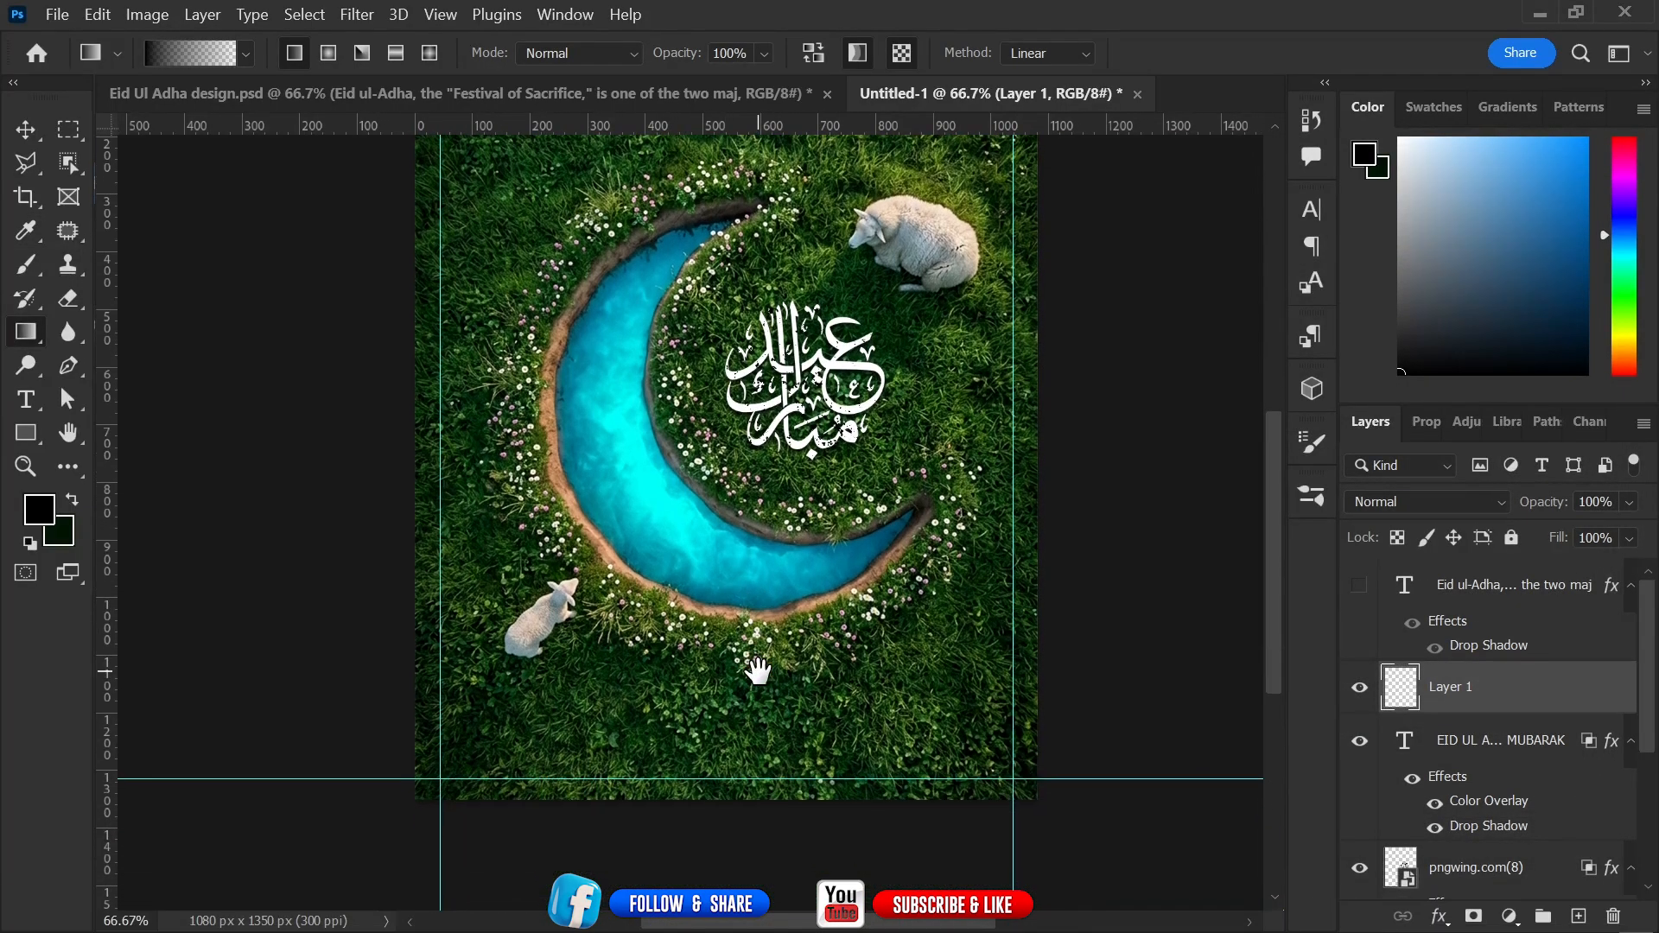
drag(710, 854, 709, 688)
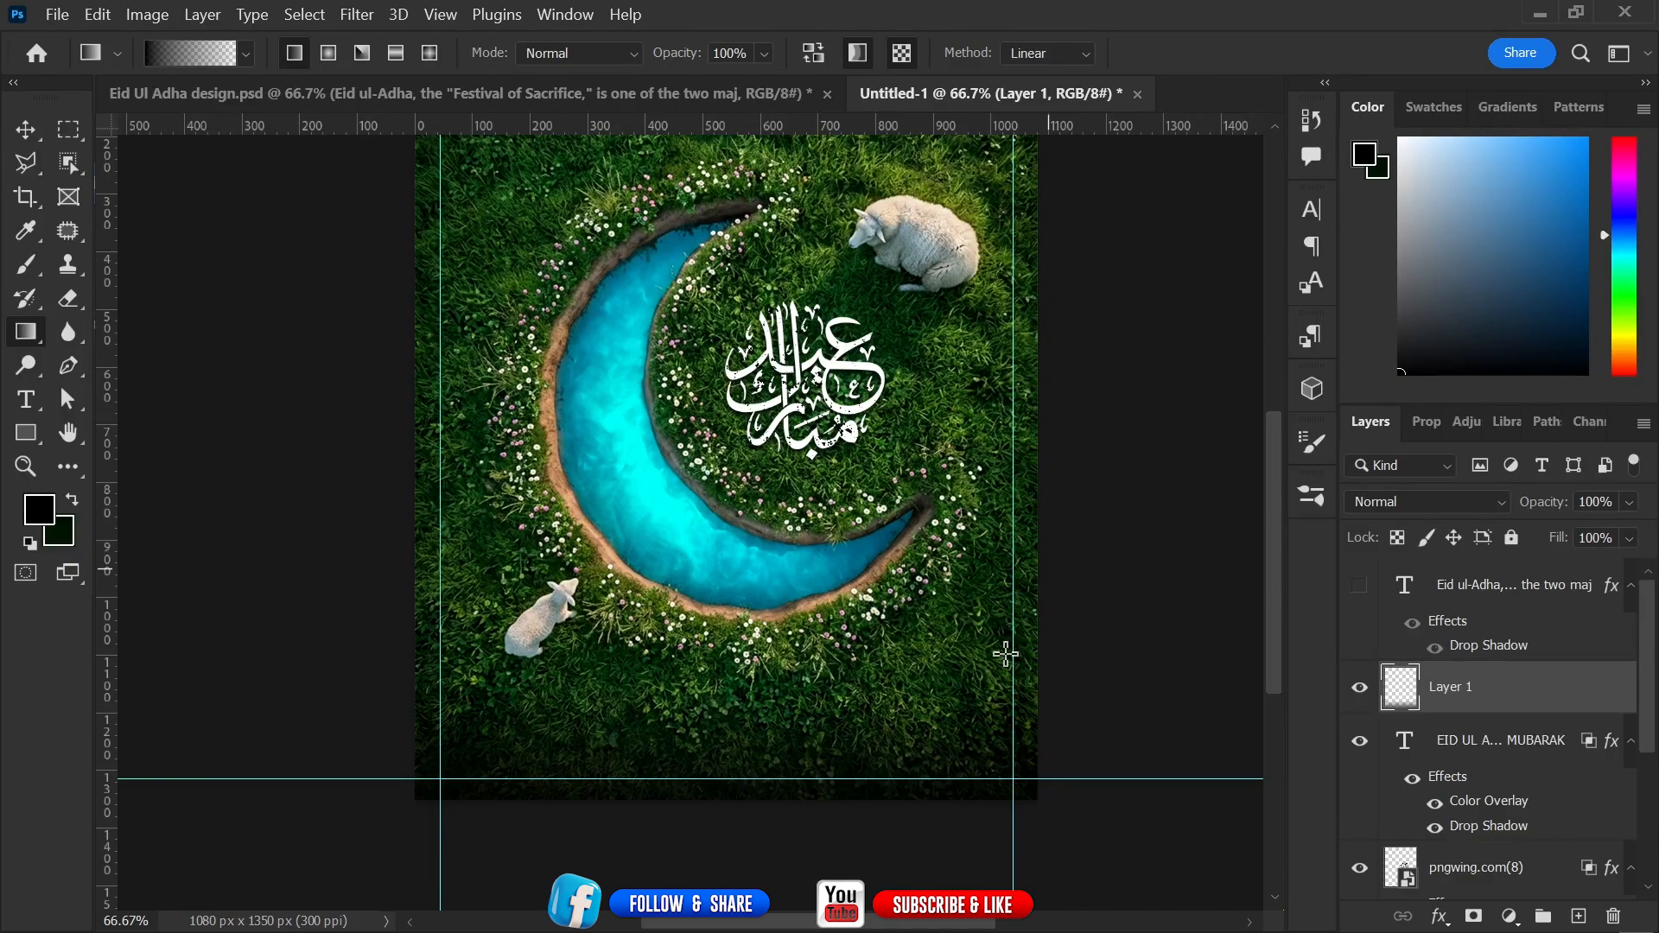
drag(658, 588, 666, 706)
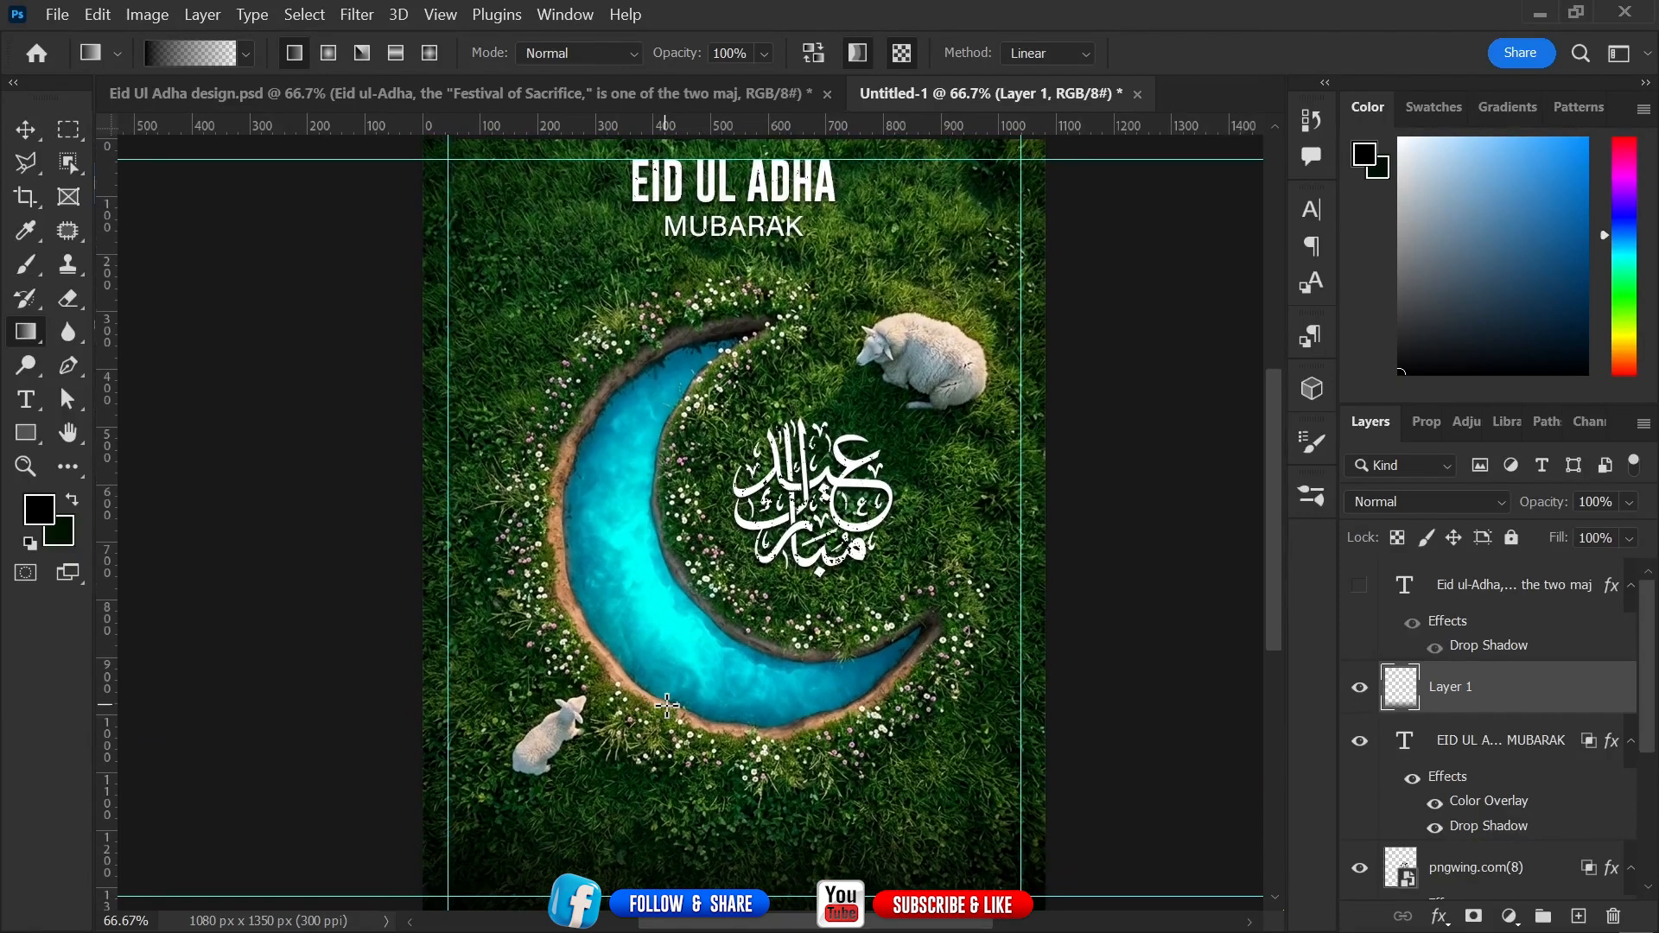
drag(443, 496, 442, 495)
drag(1196, 467, 994, 486)
drag(957, 384, 968, 440)
drag(357, 163, 481, 230)
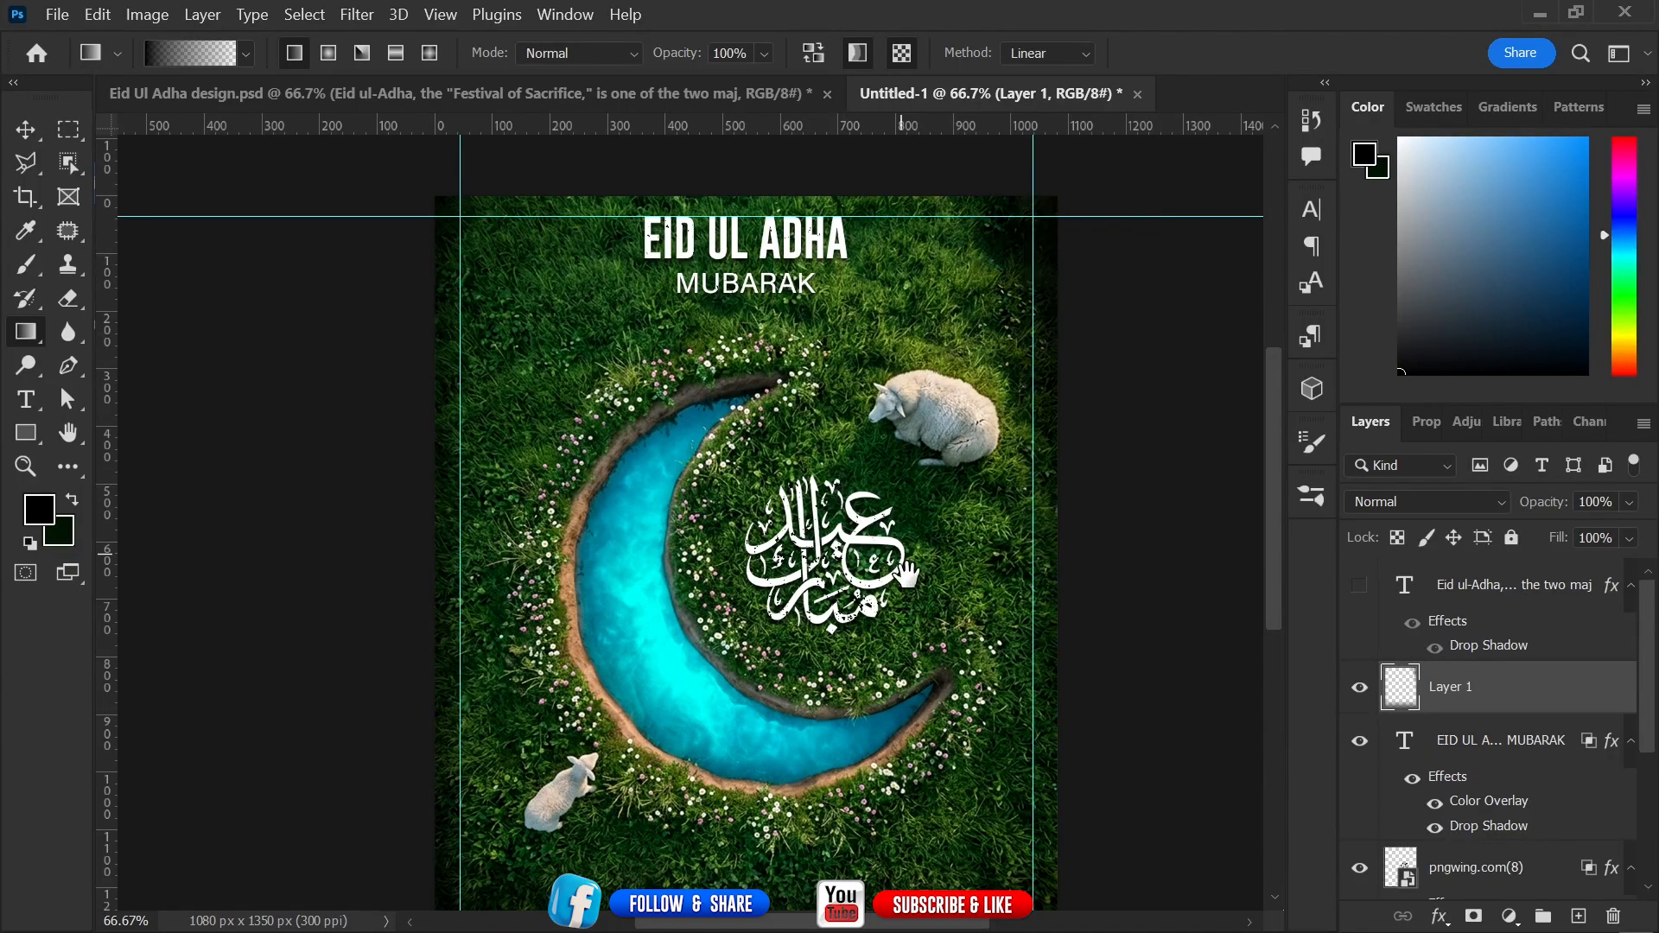
drag(906, 576, 887, 468)
scroll(789, 756, down, 2)
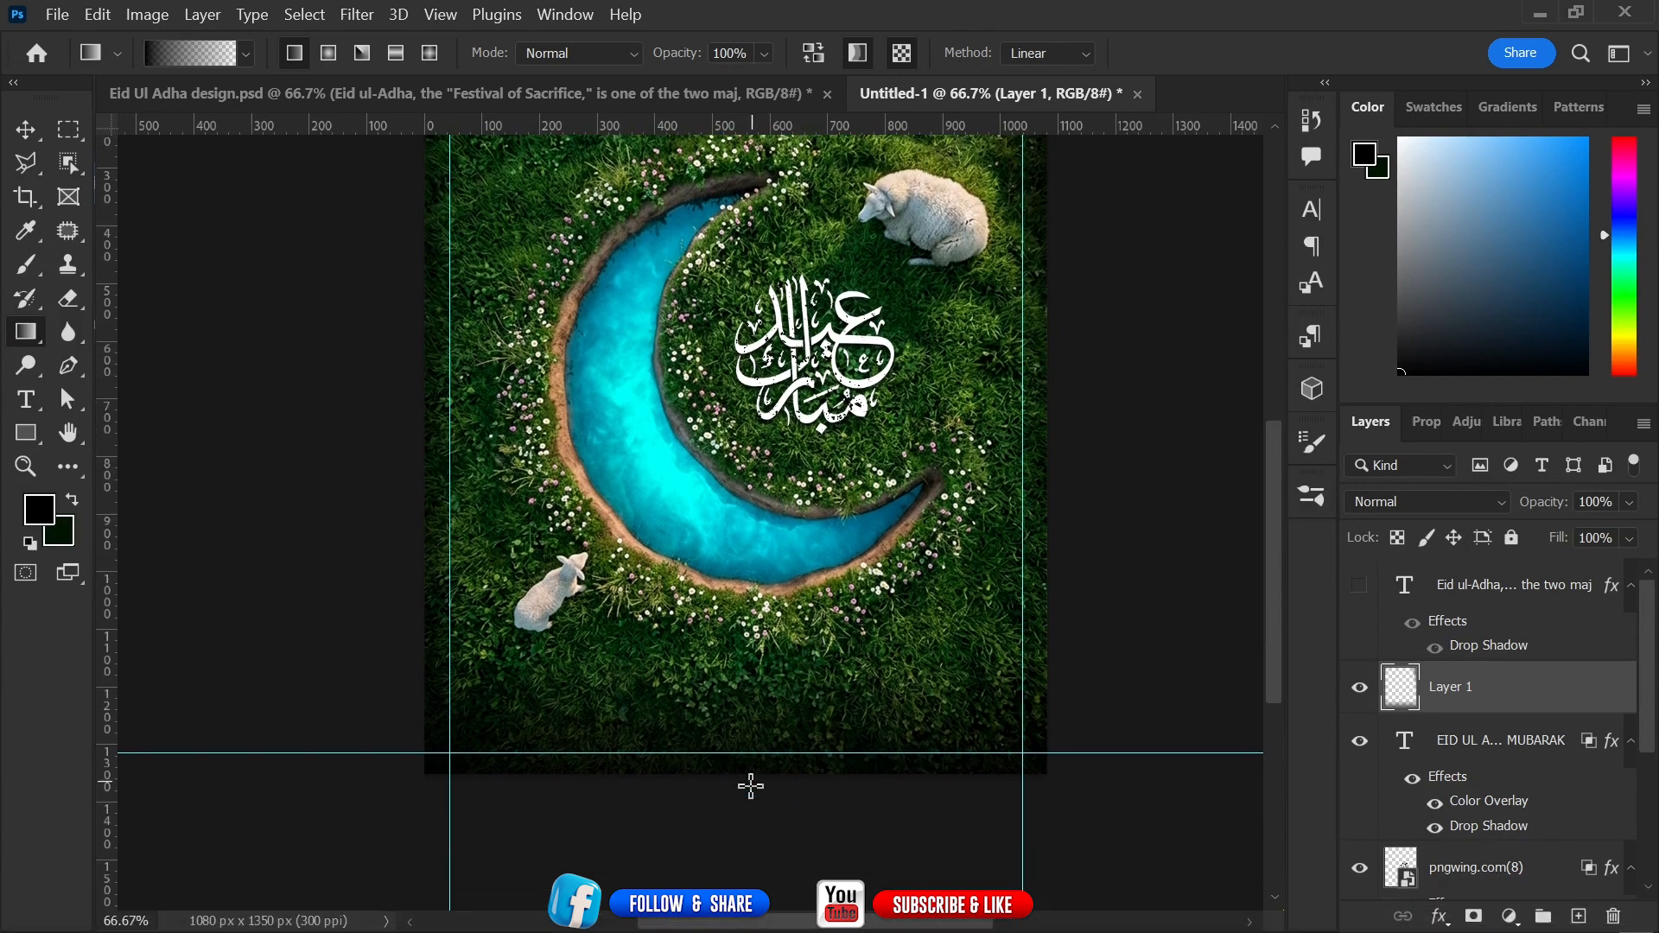
drag(748, 785, 740, 750)
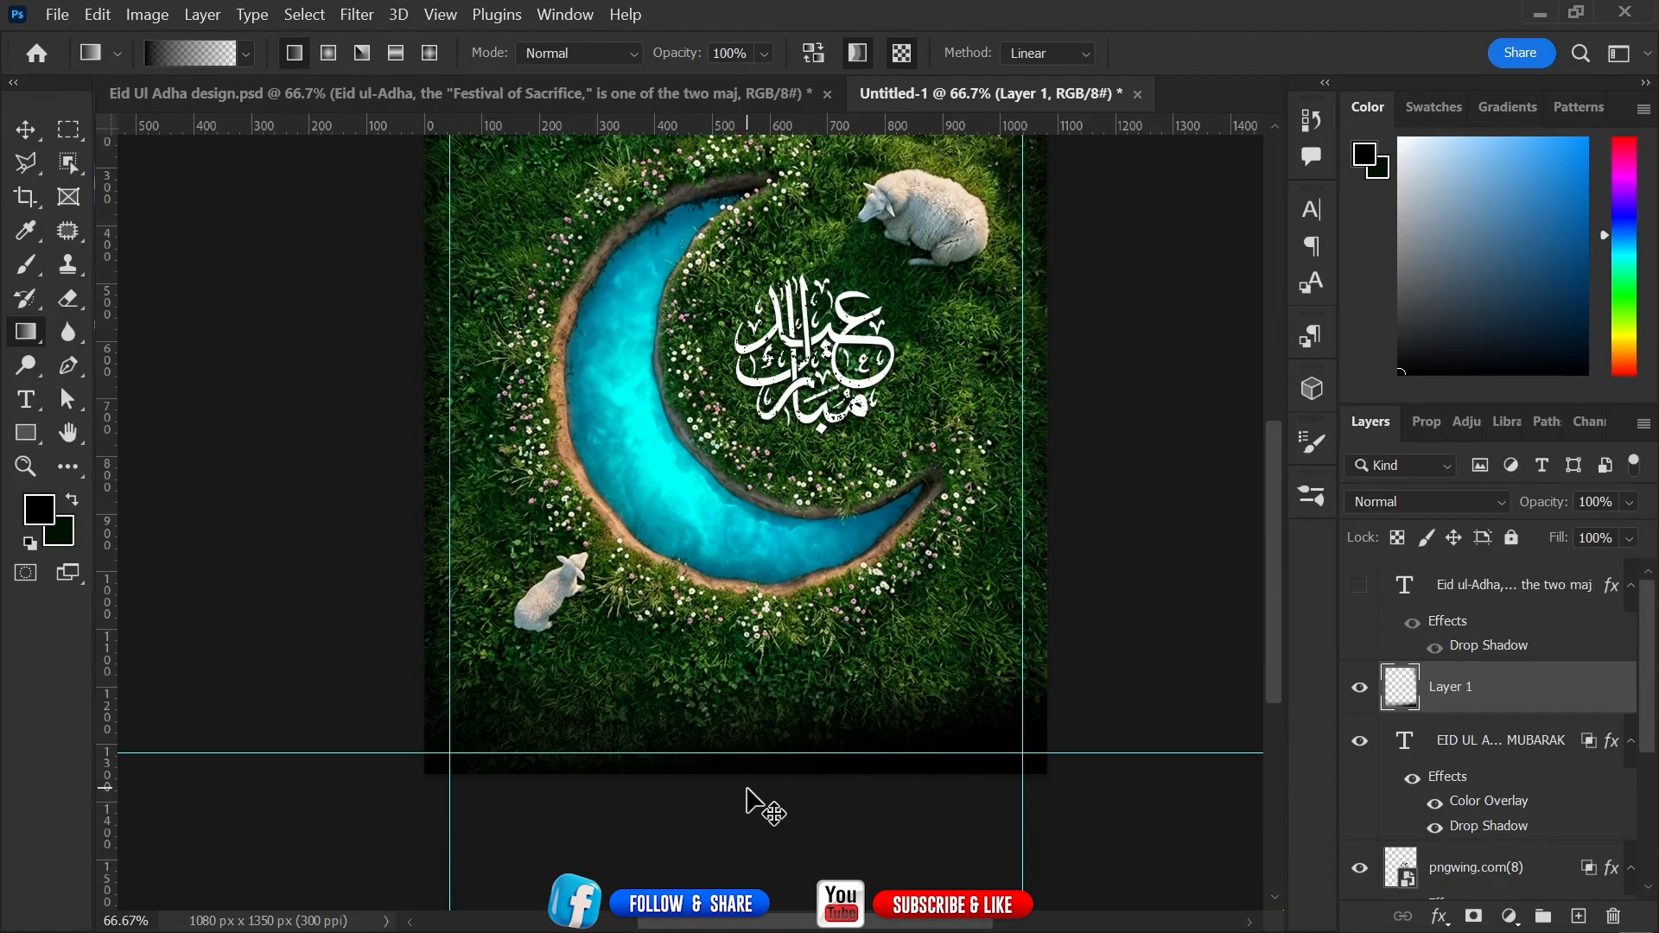
key(ctrl+z)
drag(751, 854, 742, 691)
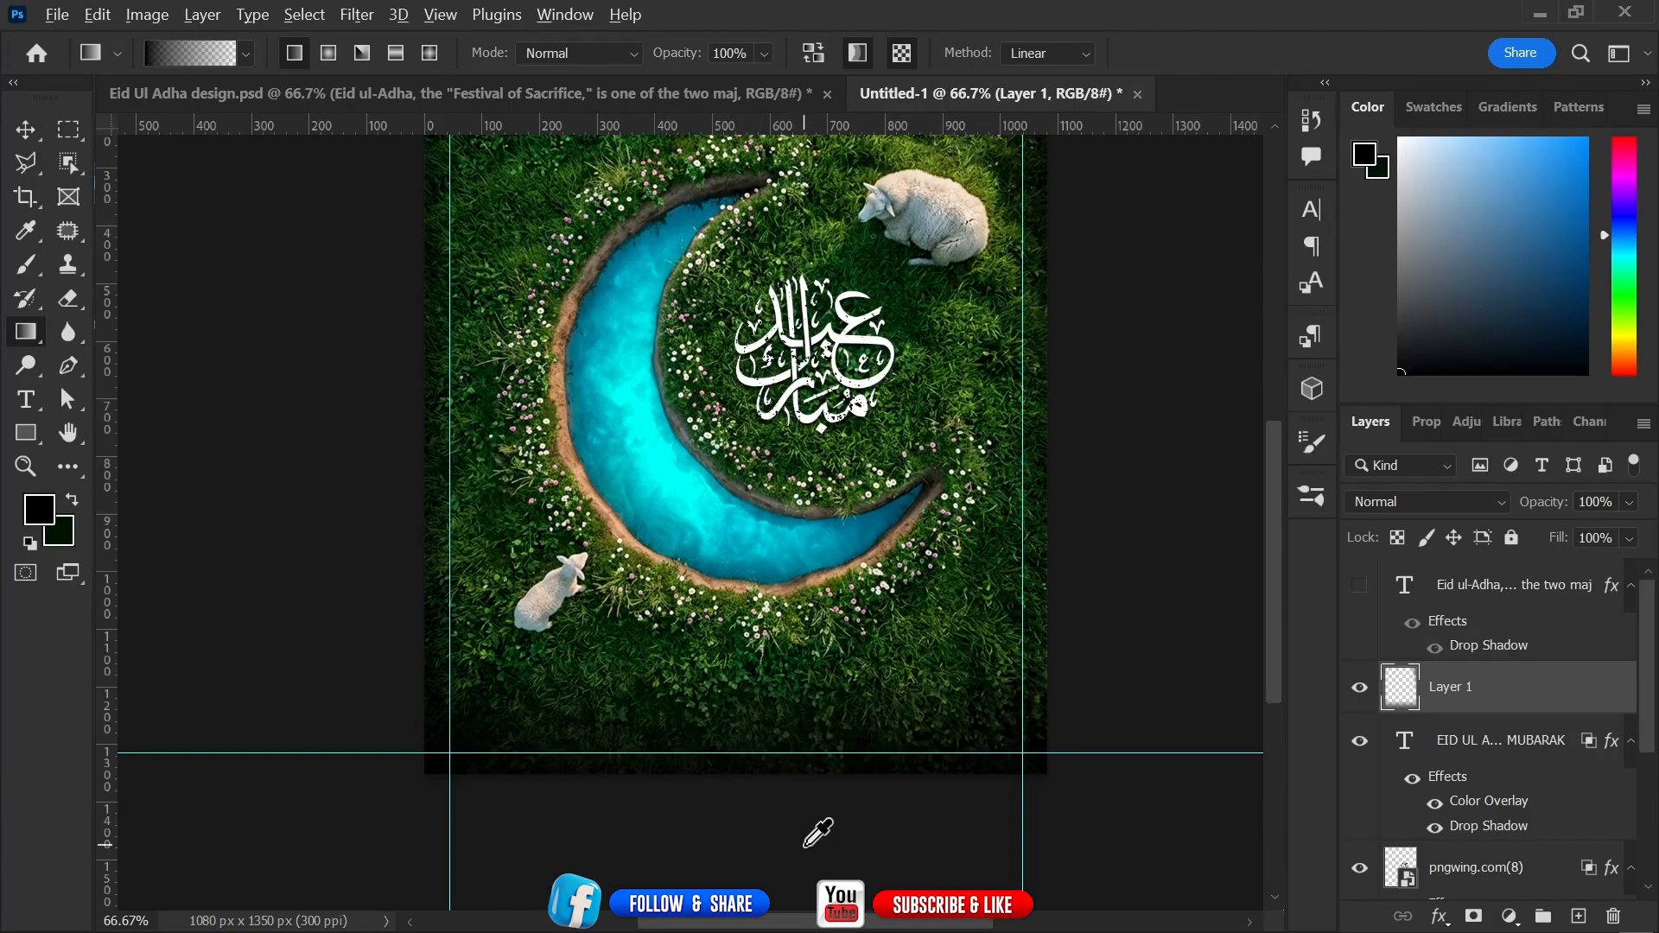
key(alt)
drag(823, 842, 838, 711)
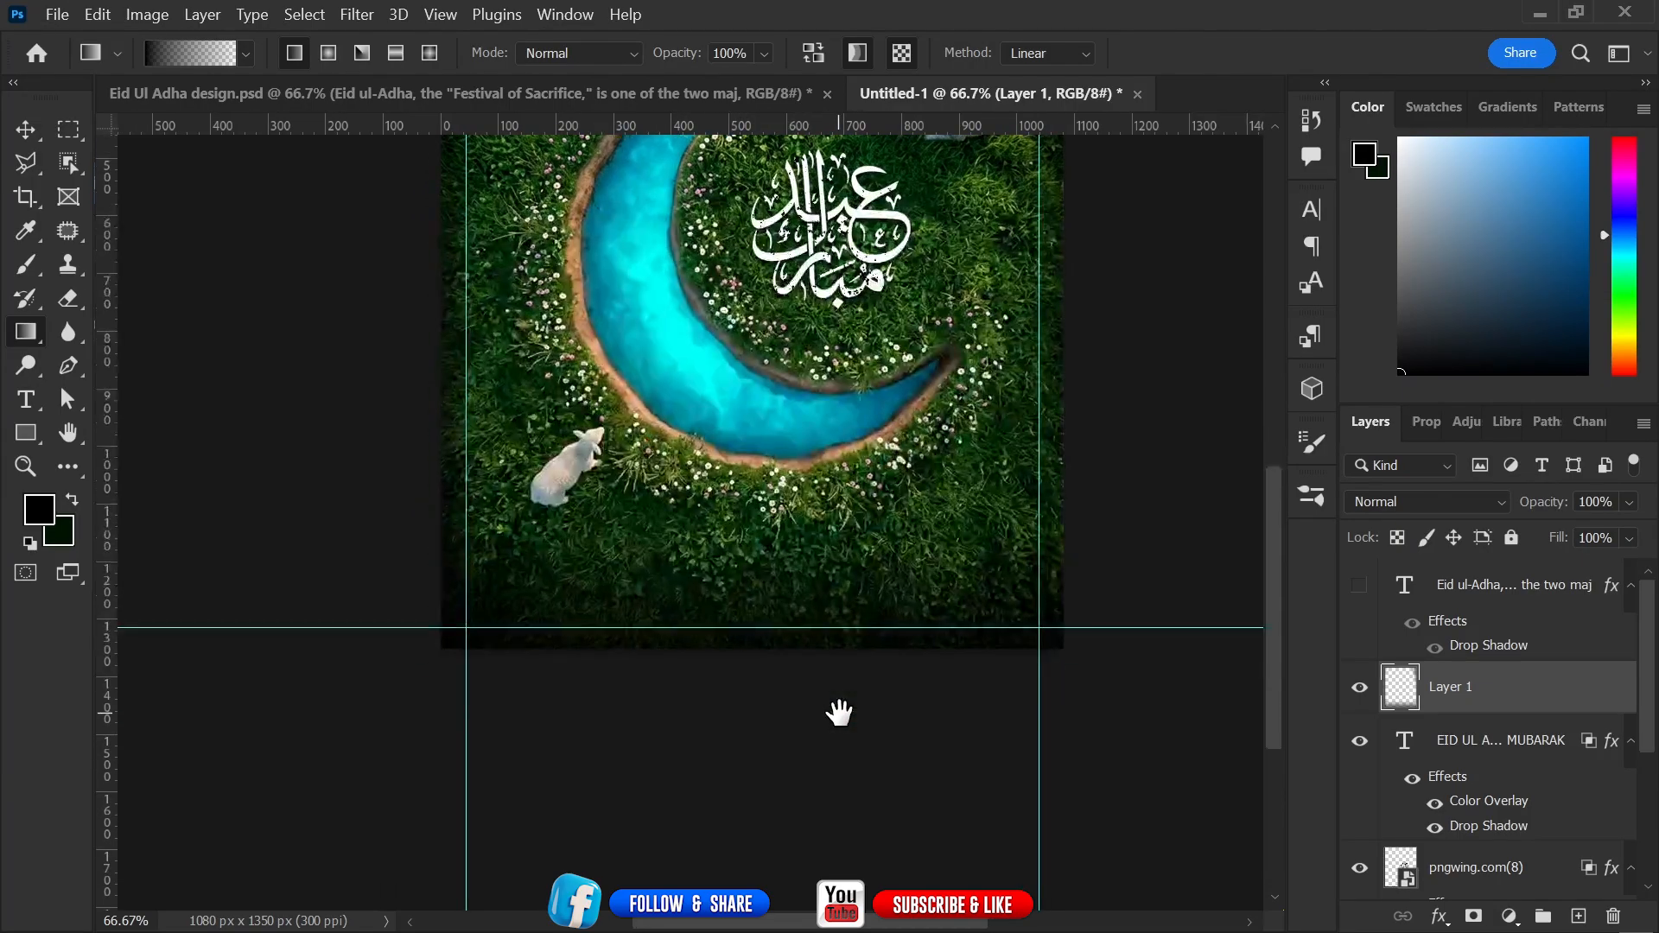
drag(783, 825, 815, 620)
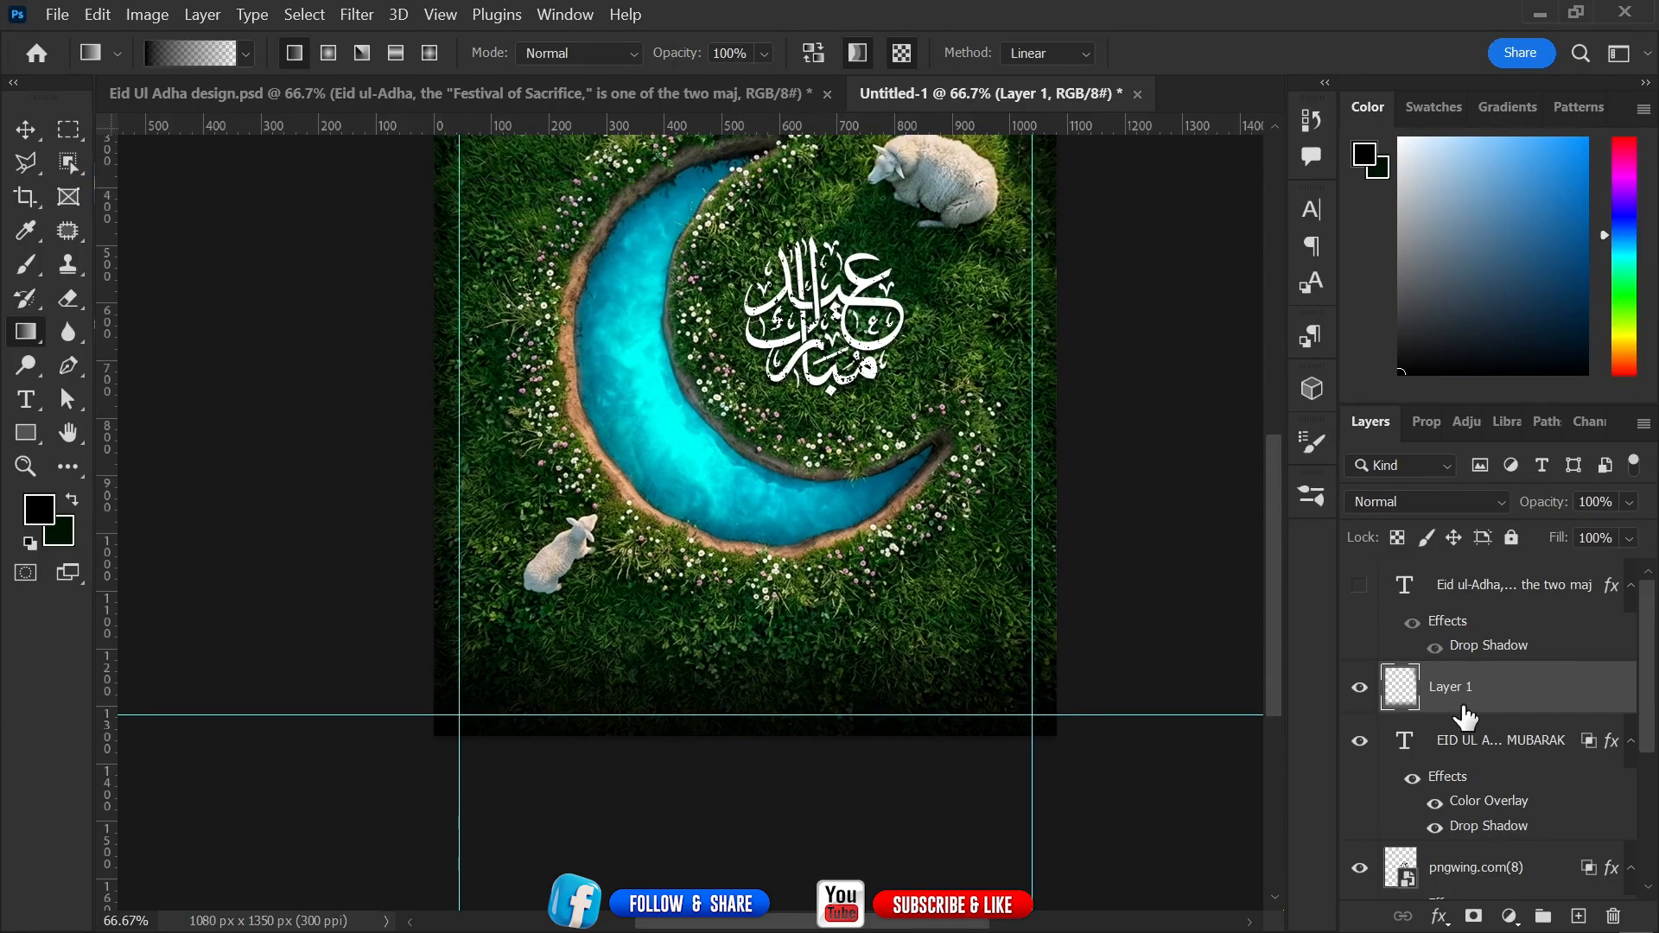
Show the paragraph text layer again and redraw the bottom gradient behind it.
click(1360, 588)
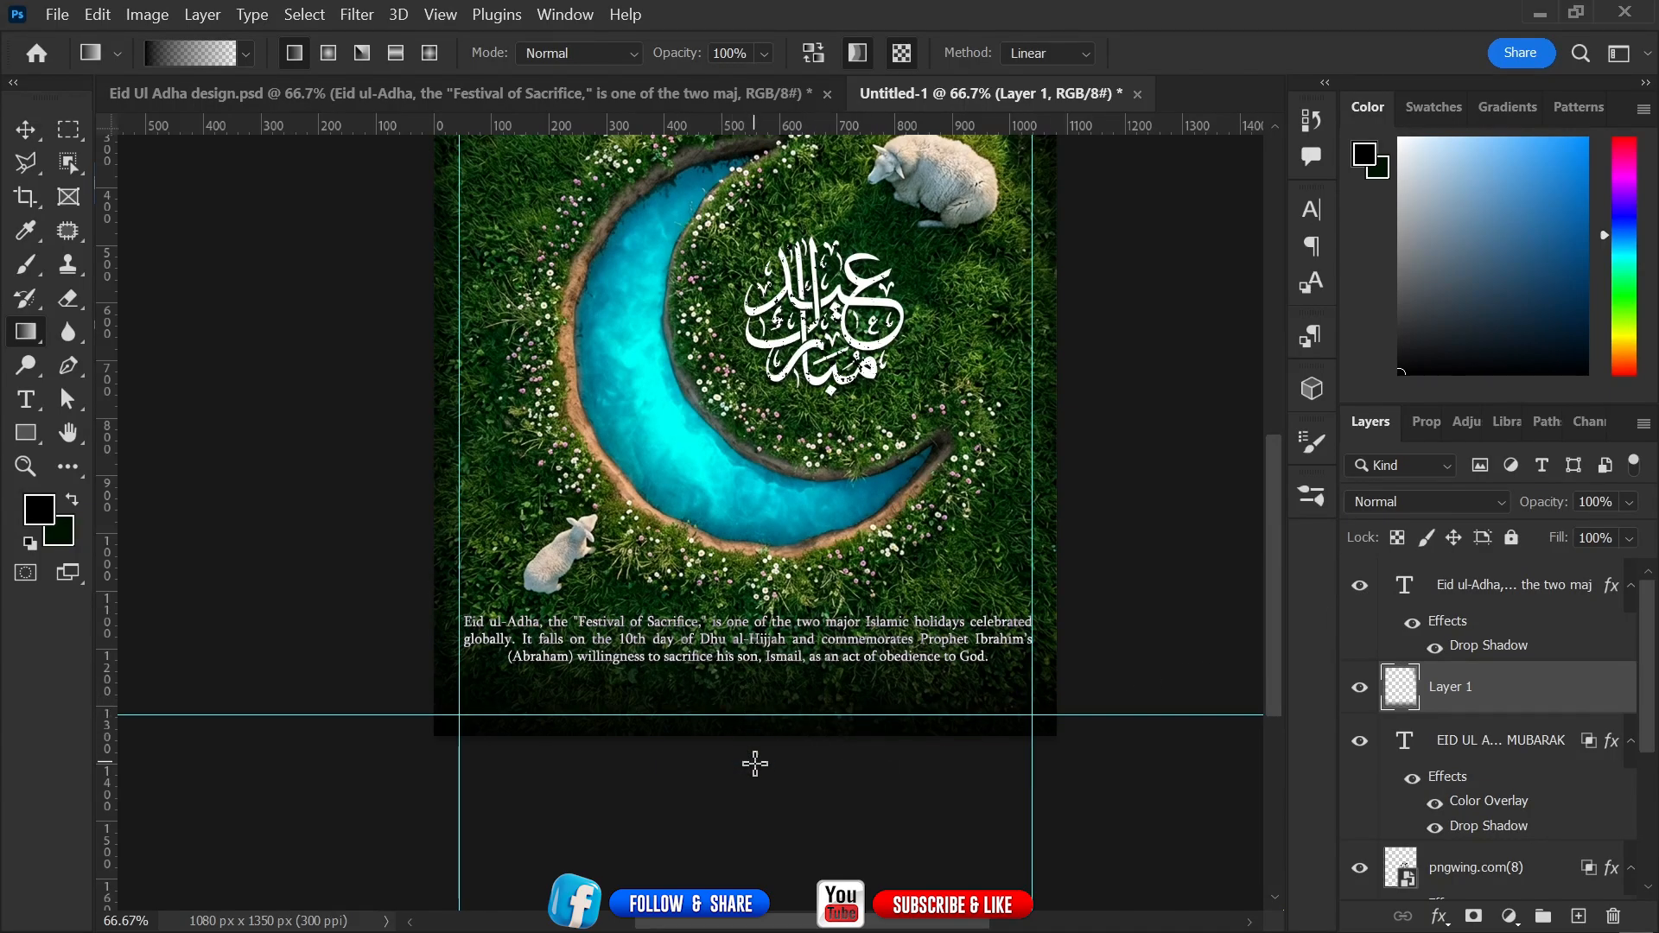
drag(756, 760, 763, 587)
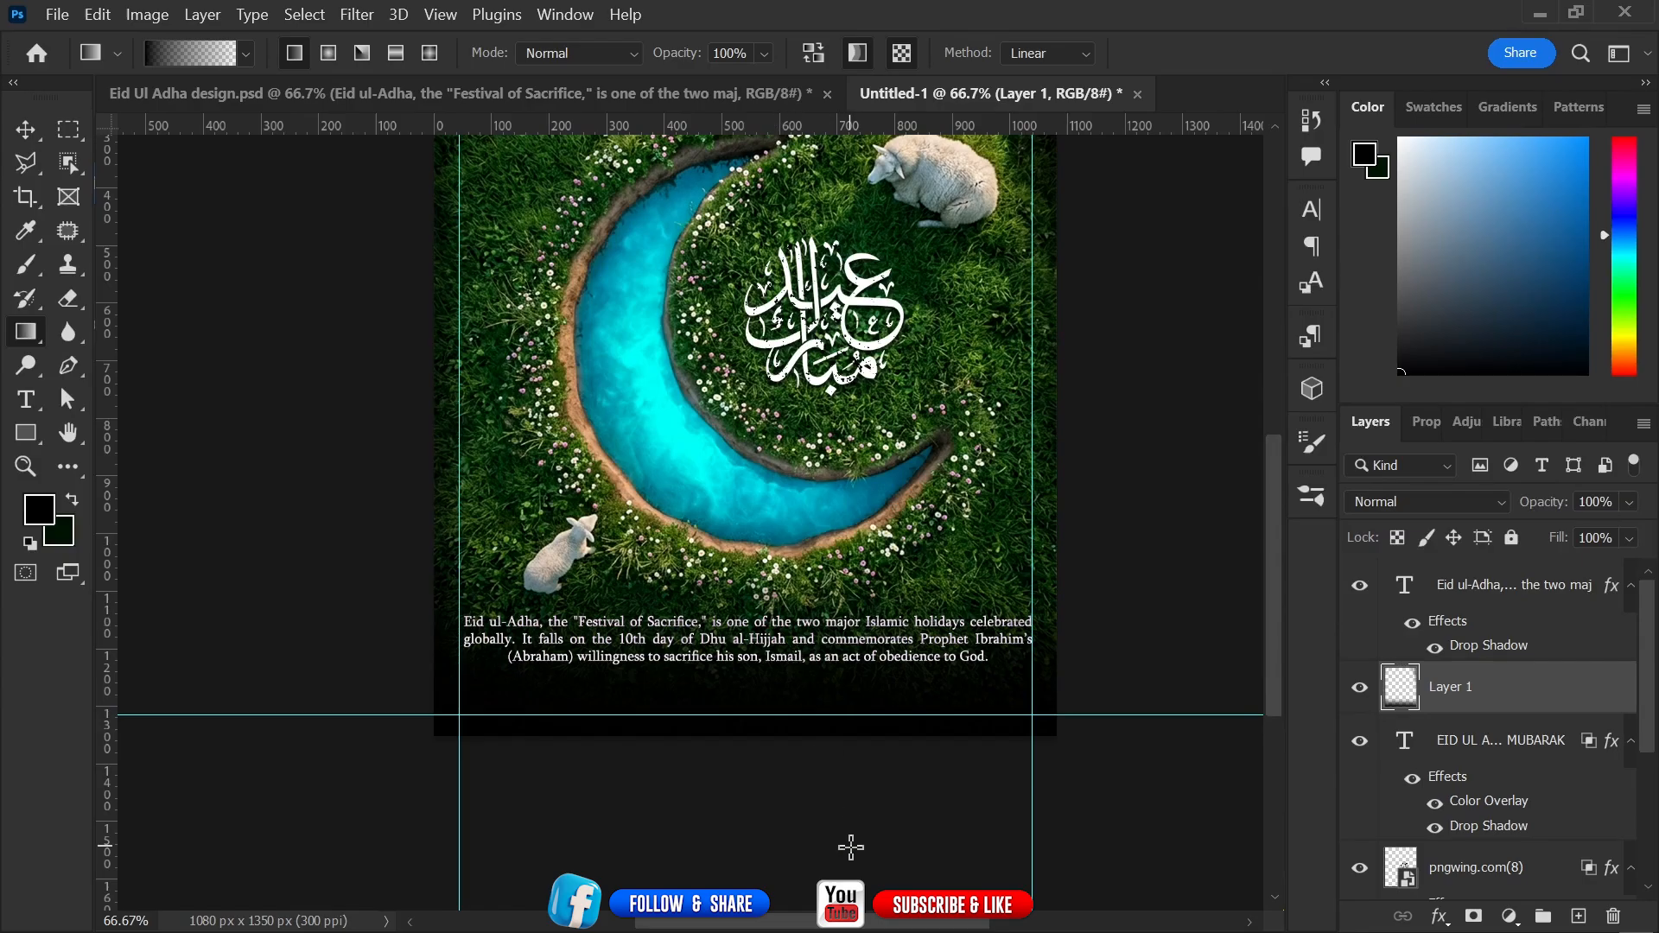
drag(912, 460, 903, 613)
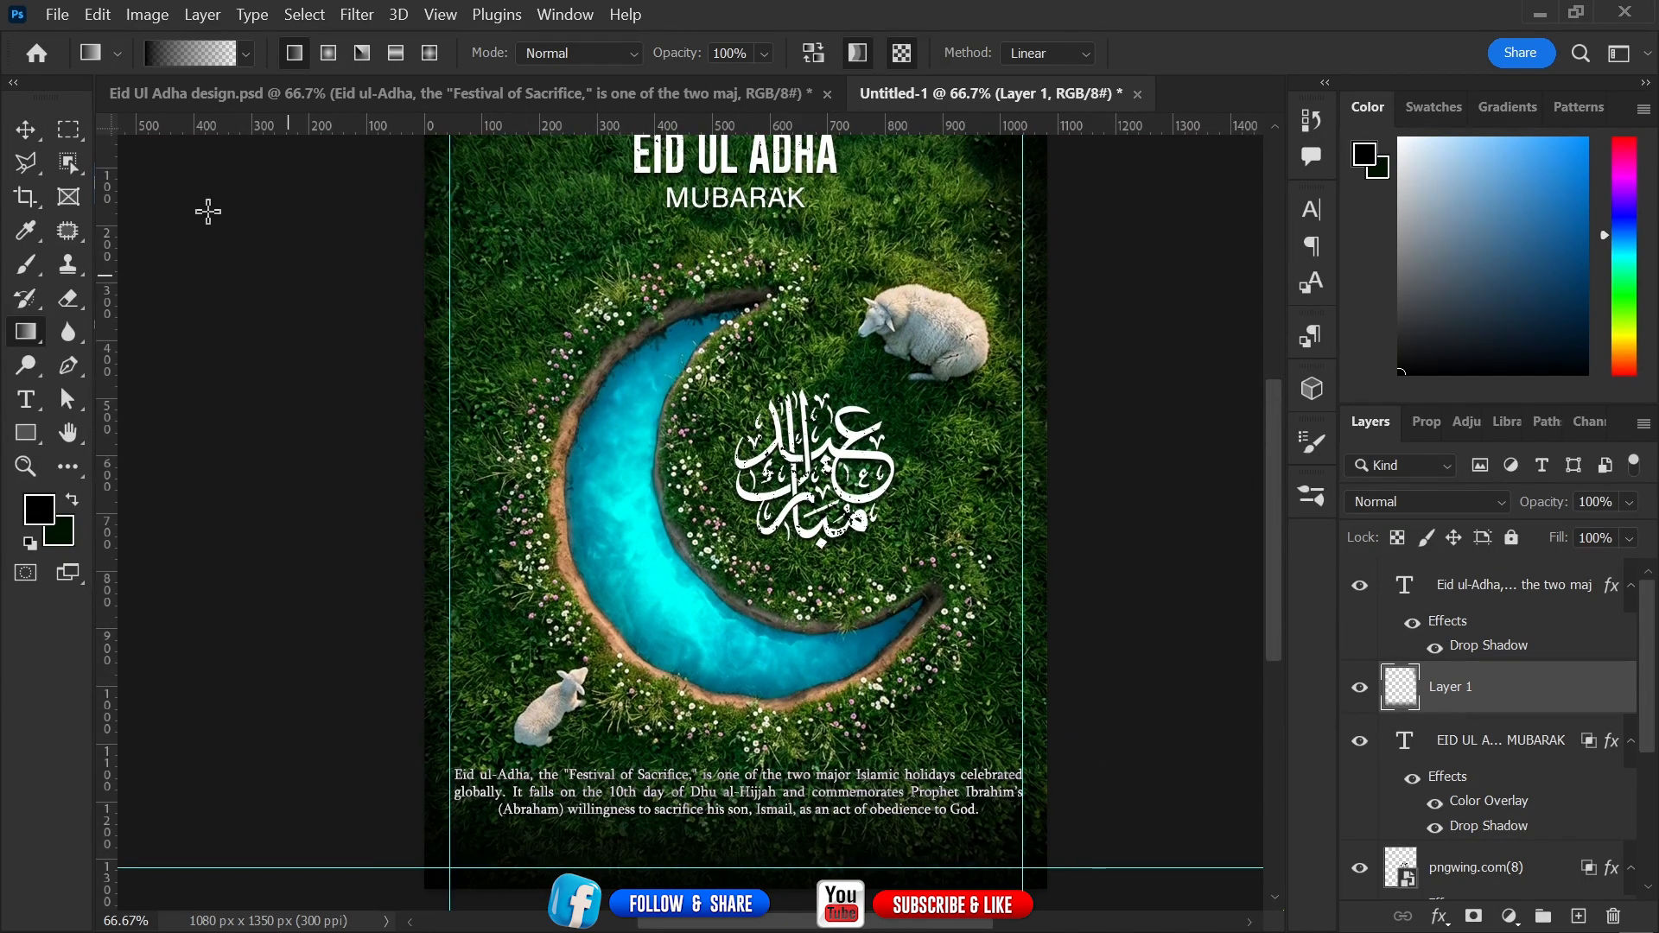
click(19, 134)
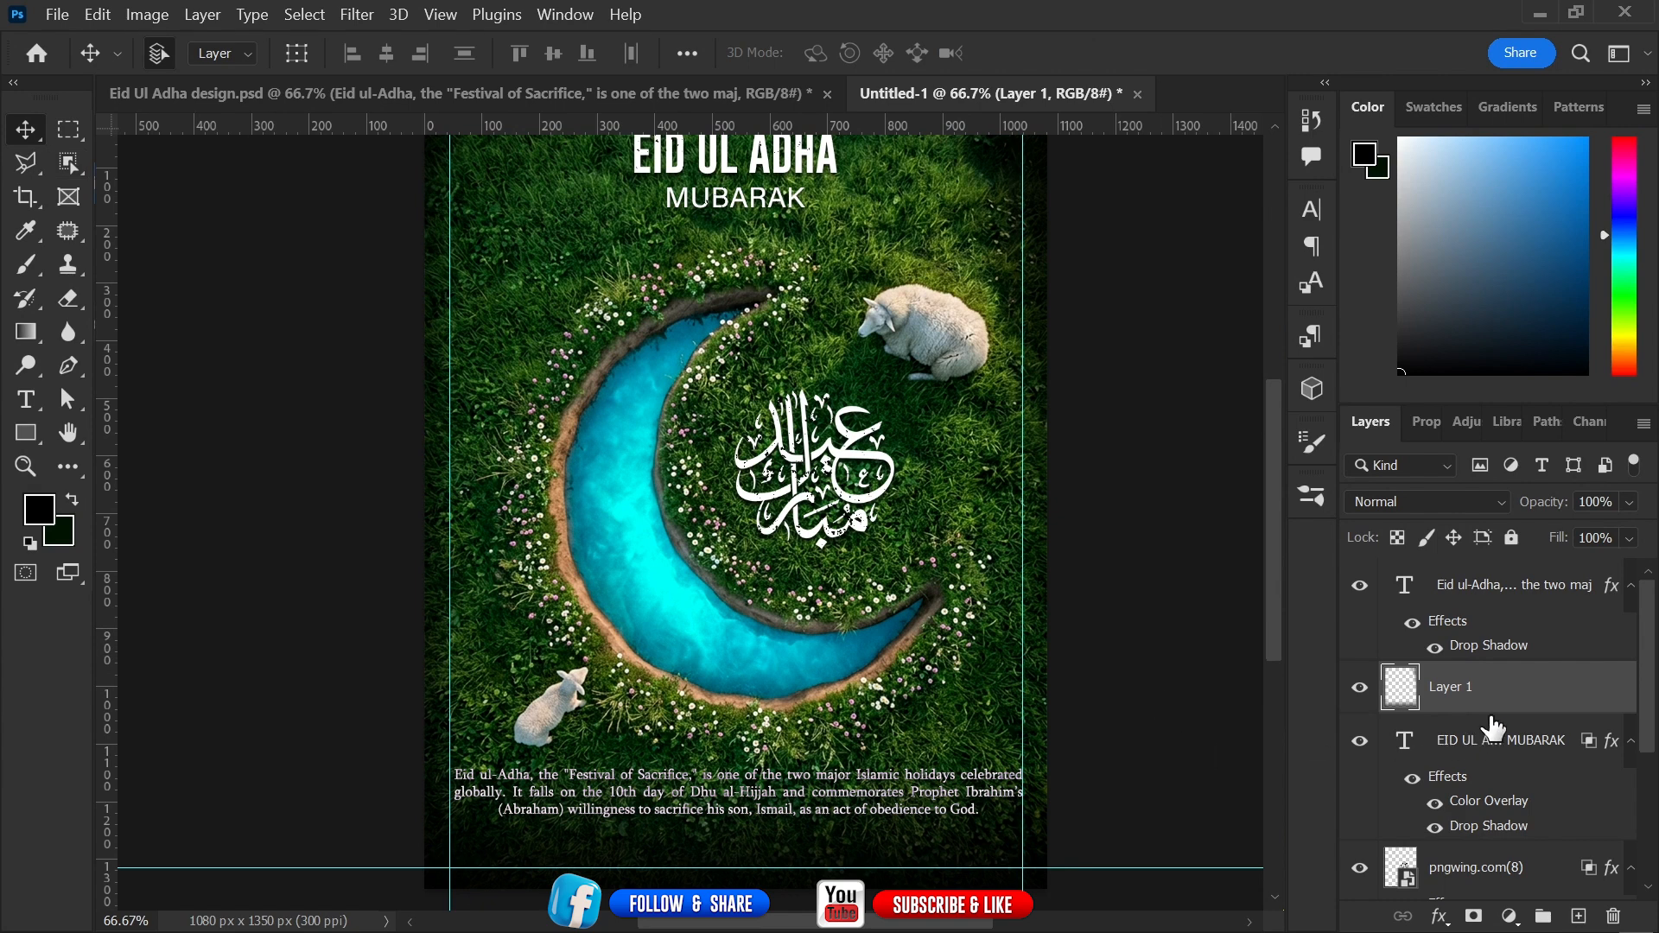
Set the paragraph's drop shadow opacity to 77% and nudge the paragraph slightly upward.
click(1544, 595)
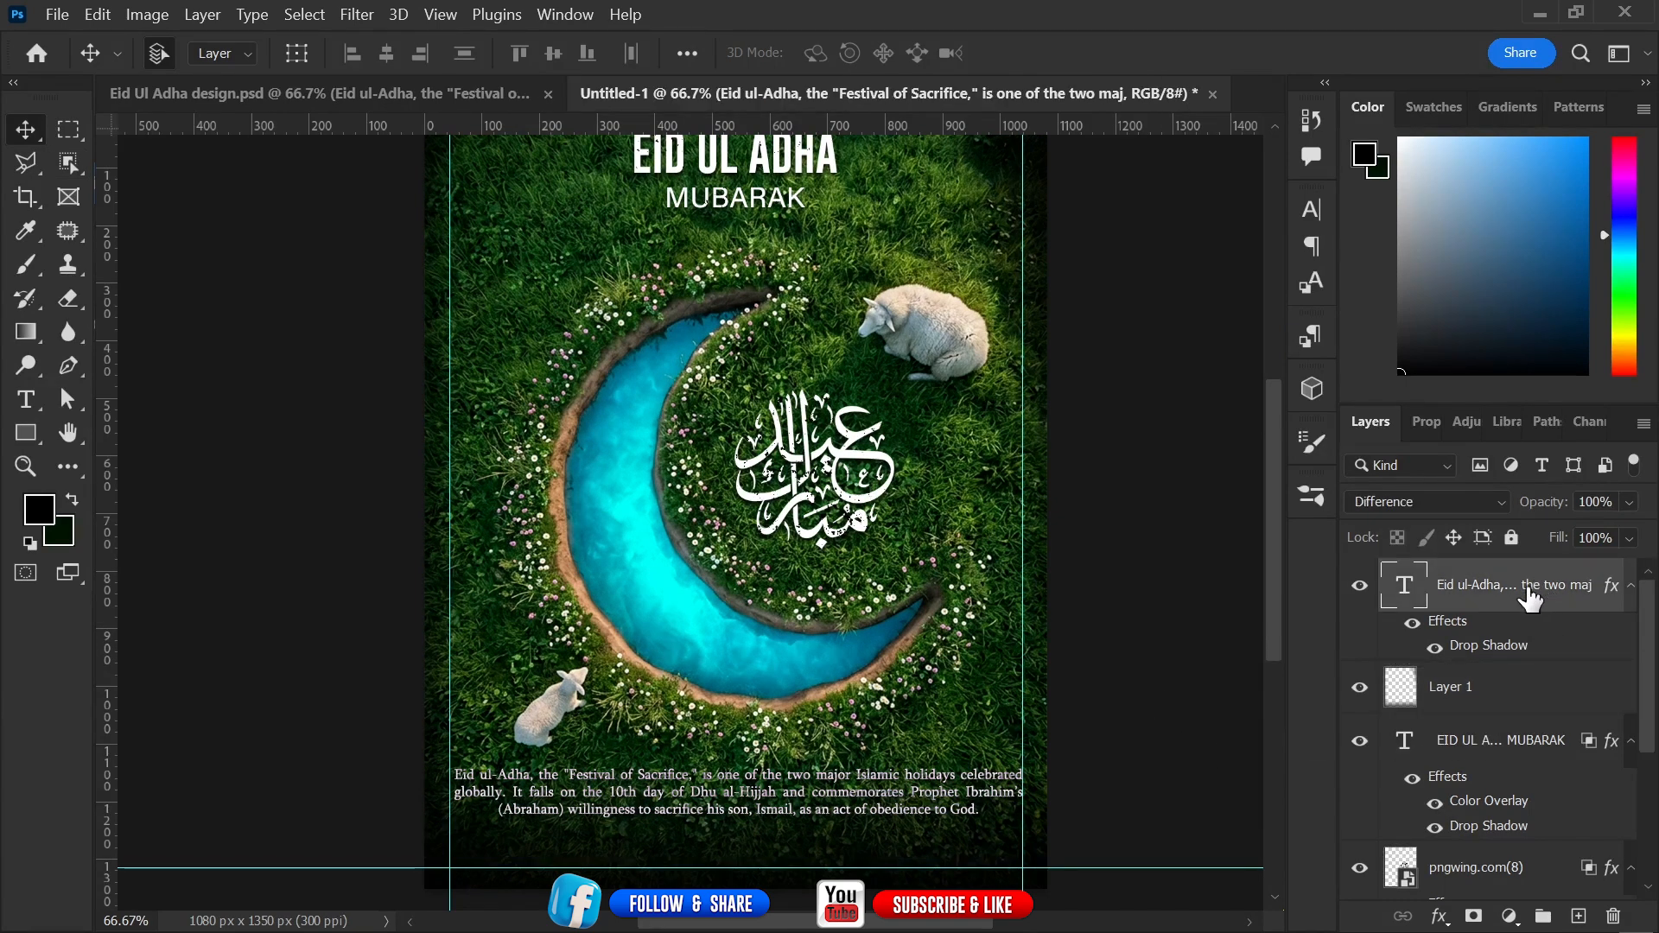
double_click(1457, 658)
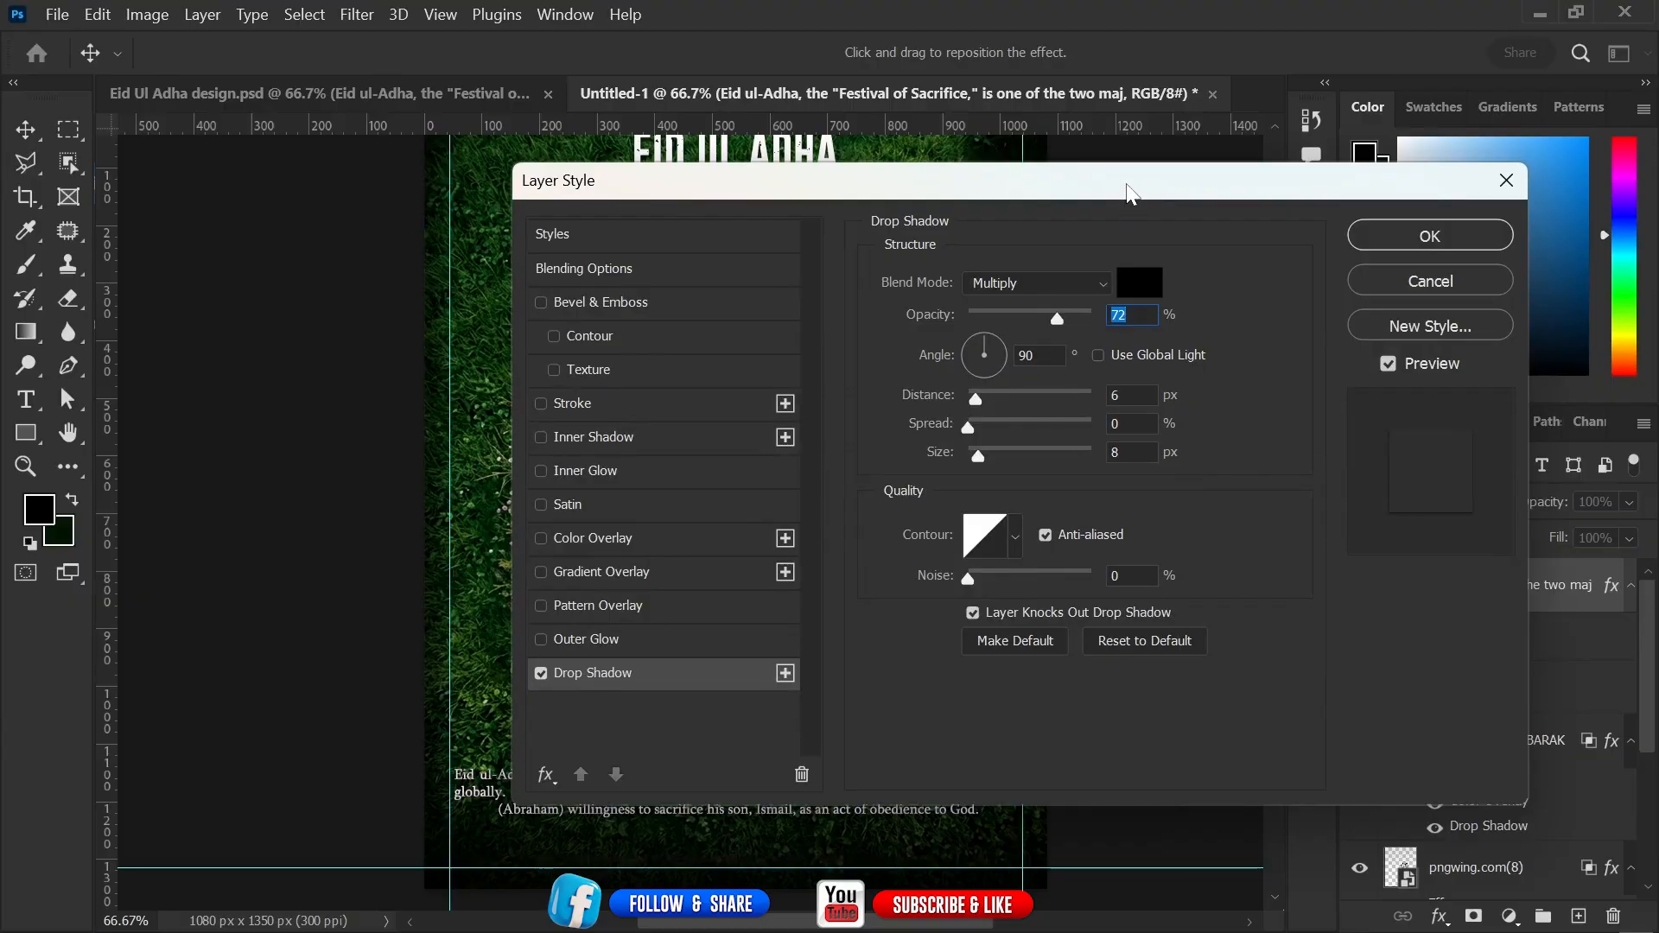
drag(1130, 185, 1382, 190)
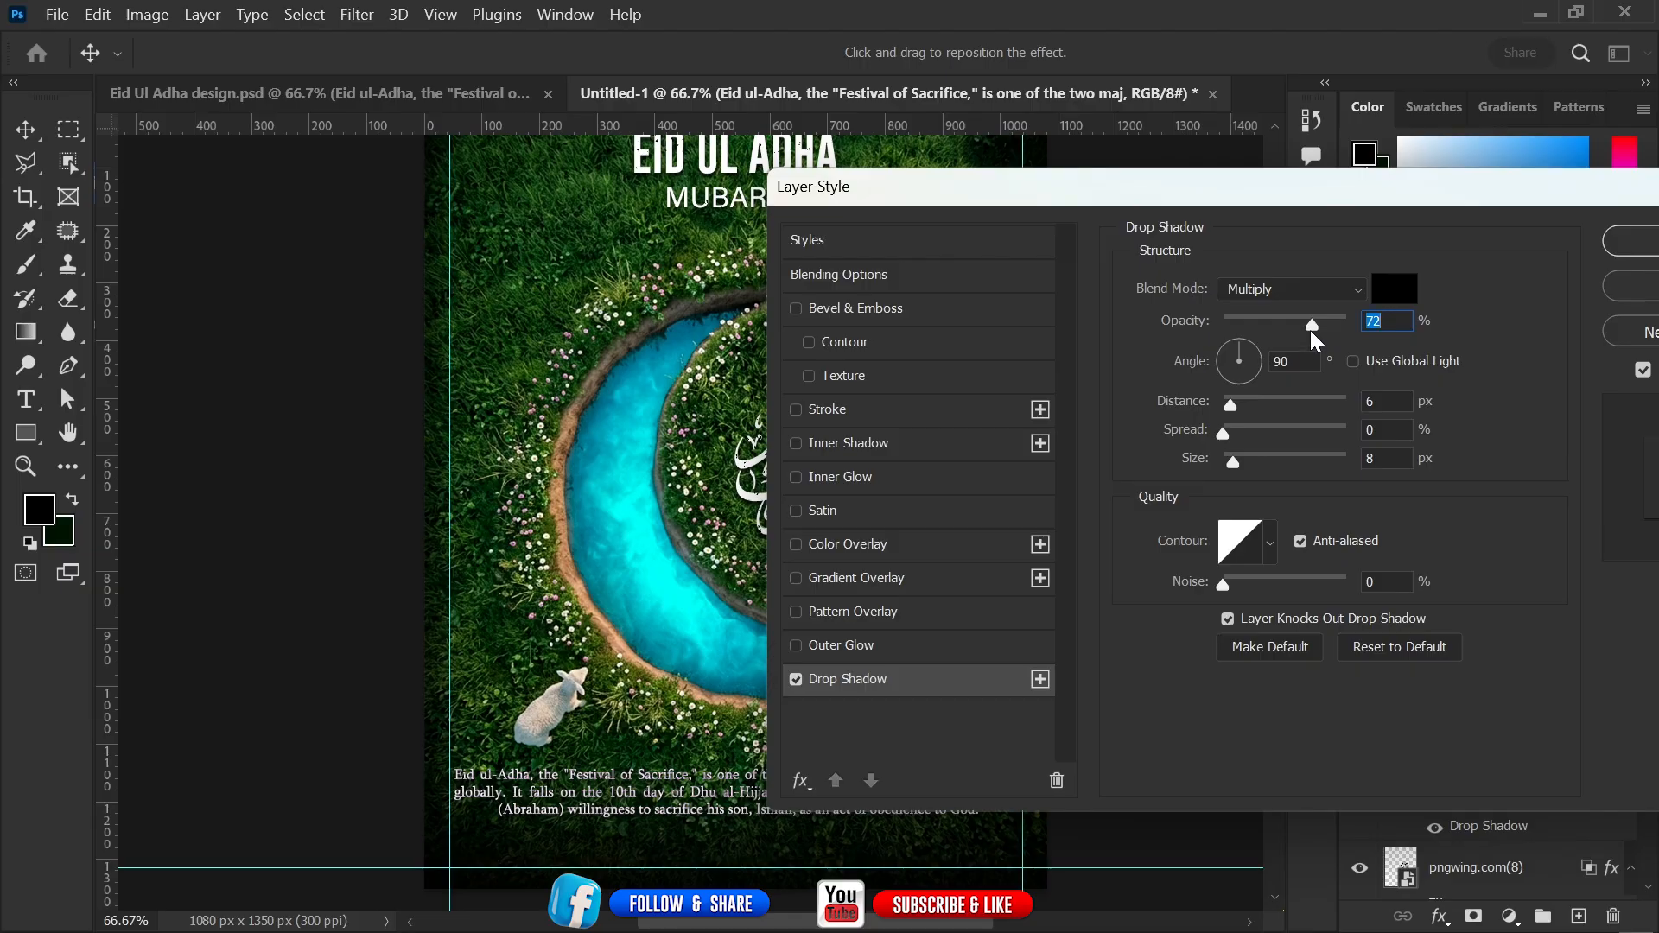
mouse_move(1310, 330)
mouse_down()
mouse_move(1348, 333)
mouse_move(1292, 337)
mouse_move(1320, 334)
mouse_up()
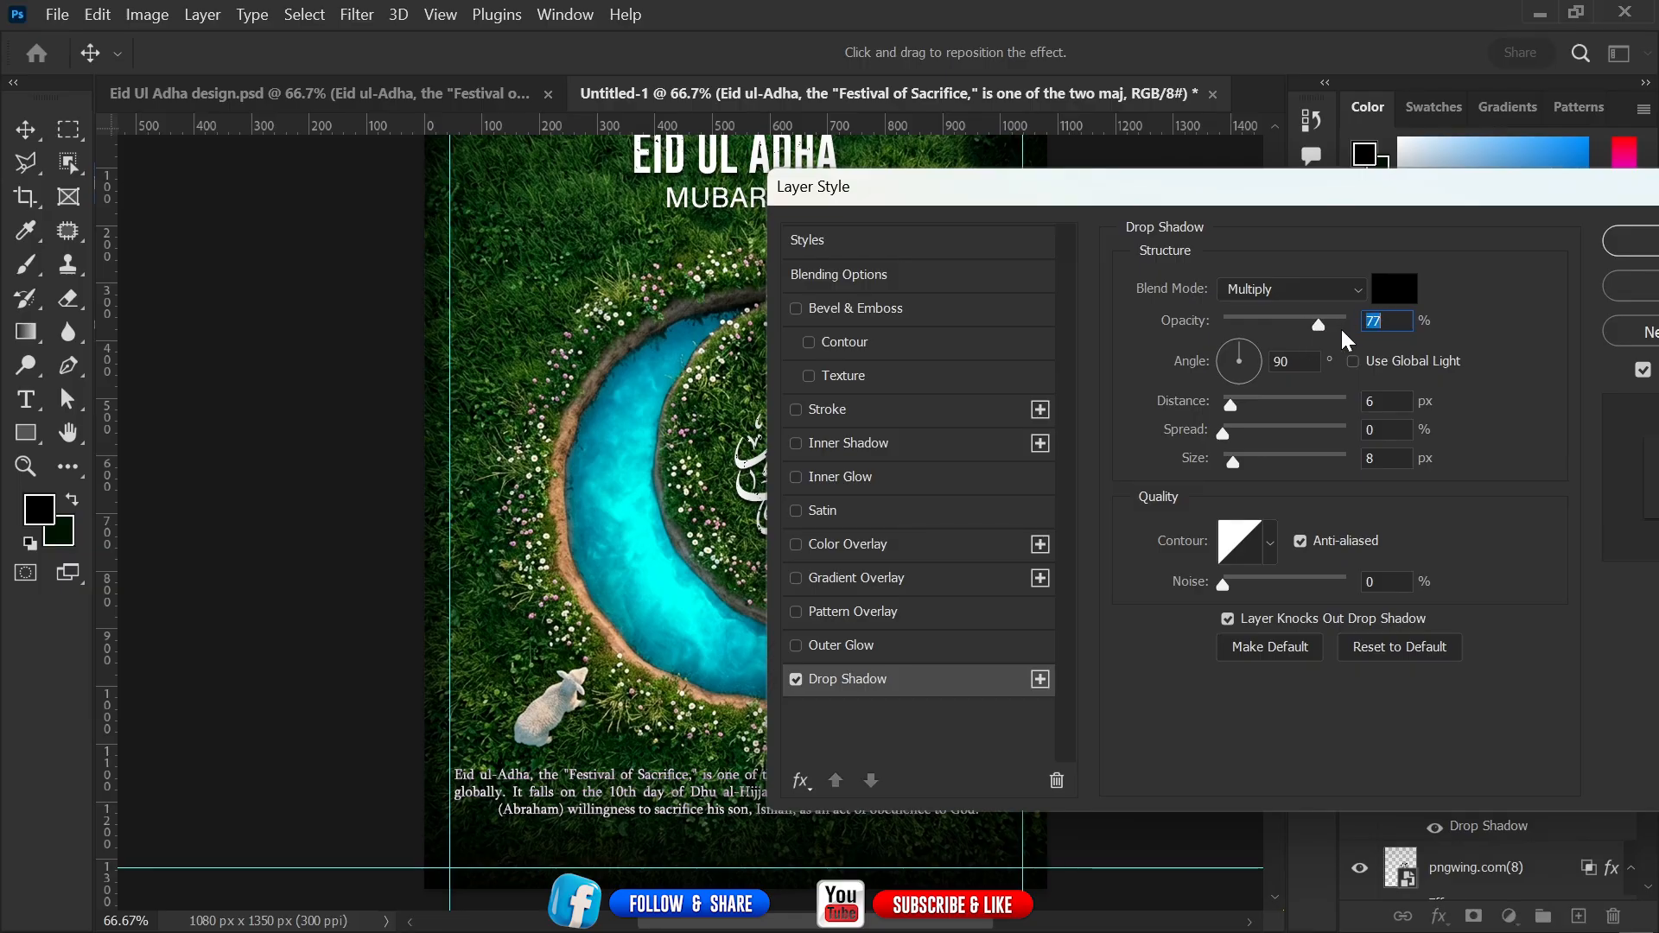
click(1629, 246)
drag(1098, 693, 1097, 659)
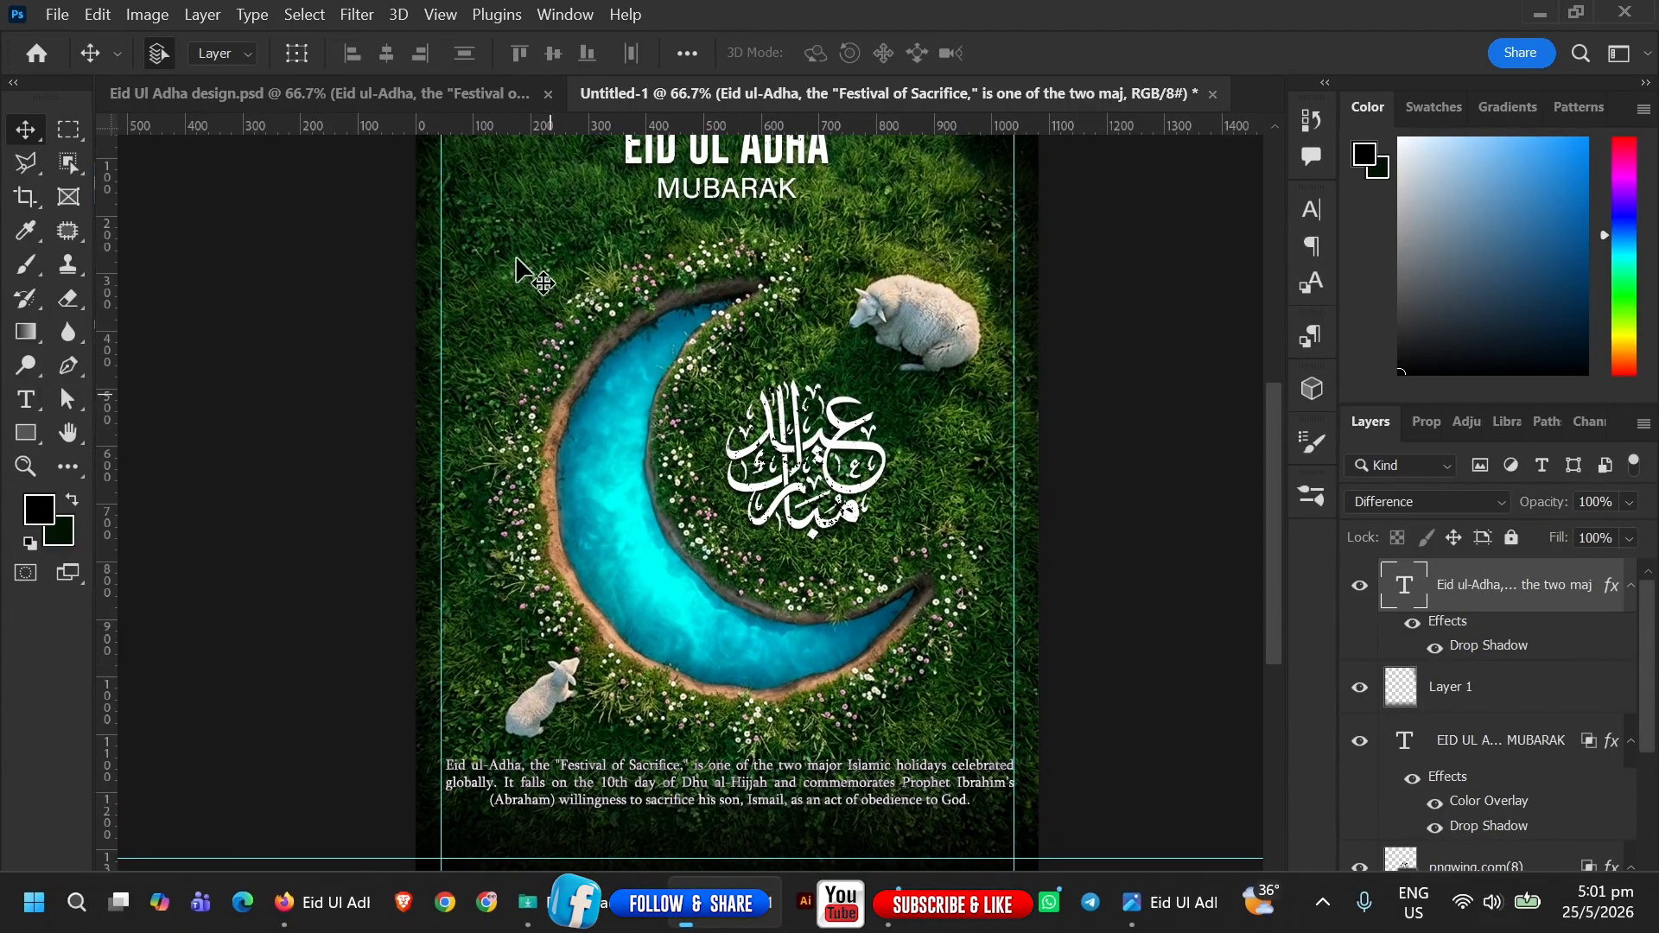
Copy the Tech Elegance, sada and Rectangle 1 logo layers from Eid Ul Adha design.psd to the new document's bottom centre.
click(456, 100)
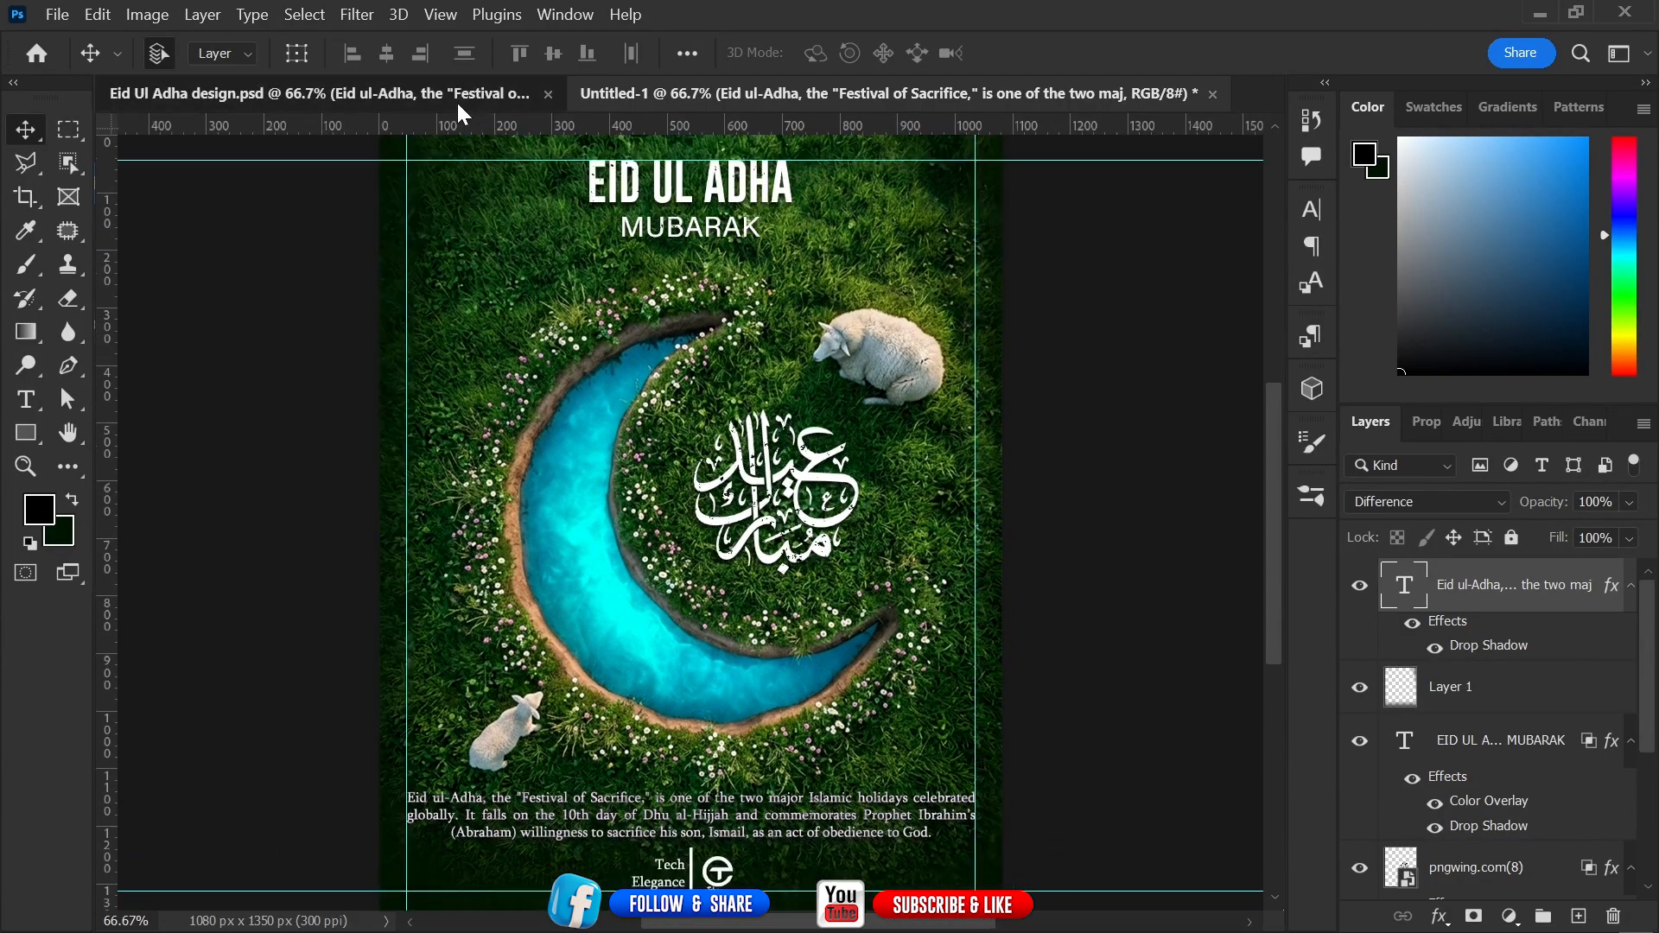
click(692, 867)
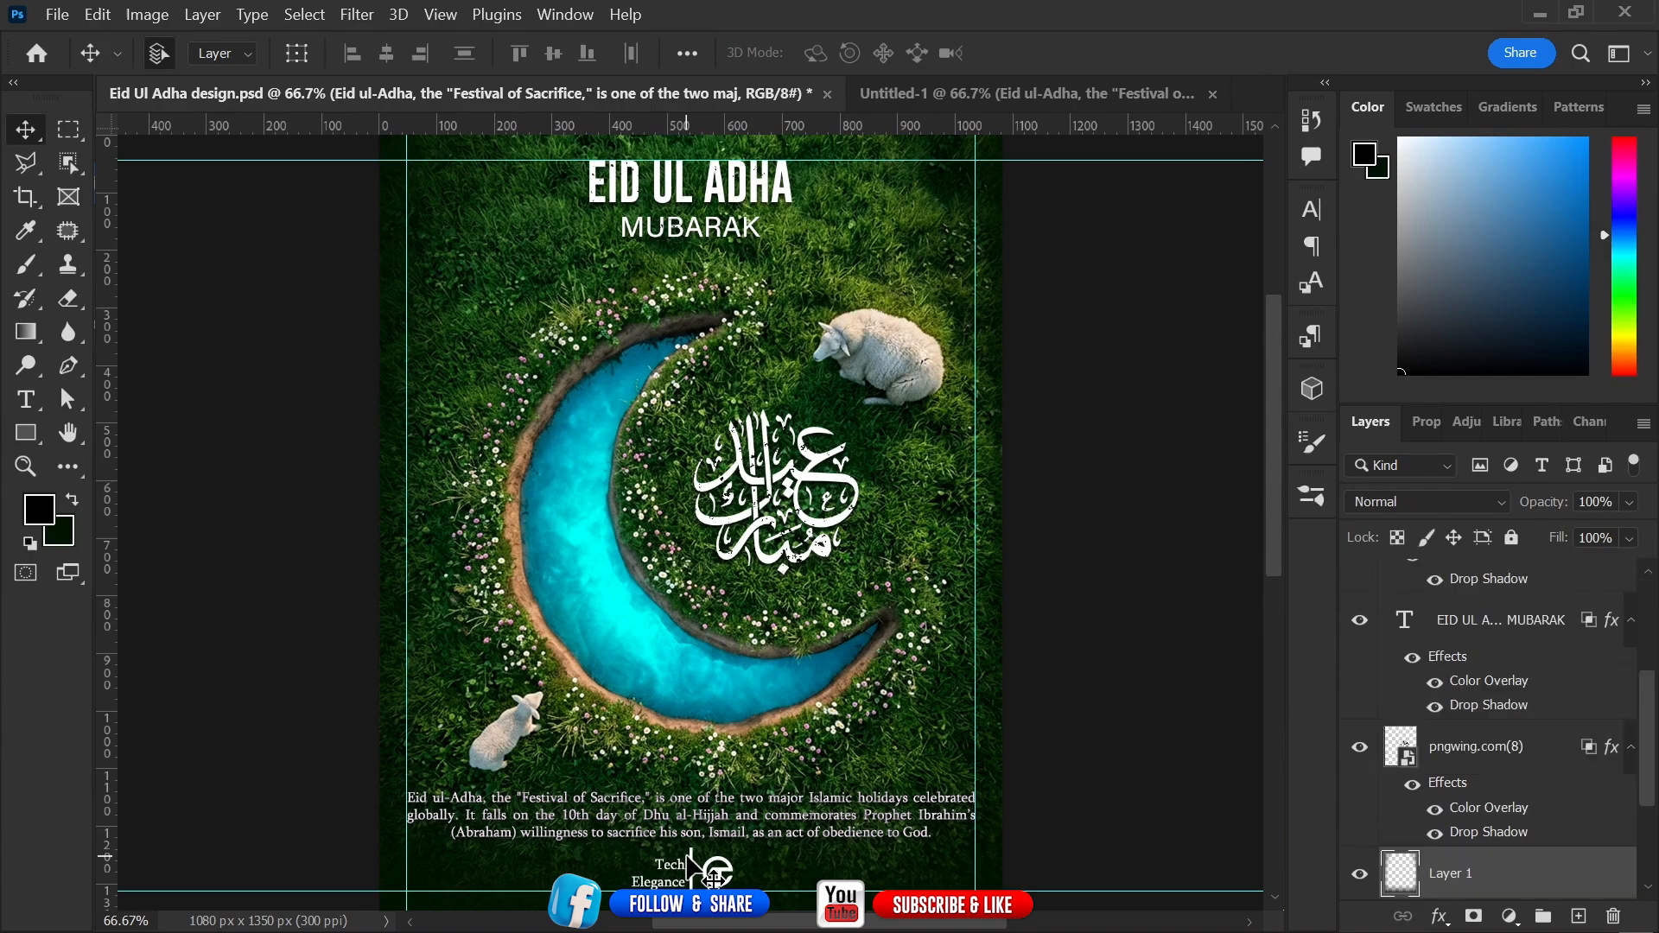
drag(1650, 752, 1658, 654)
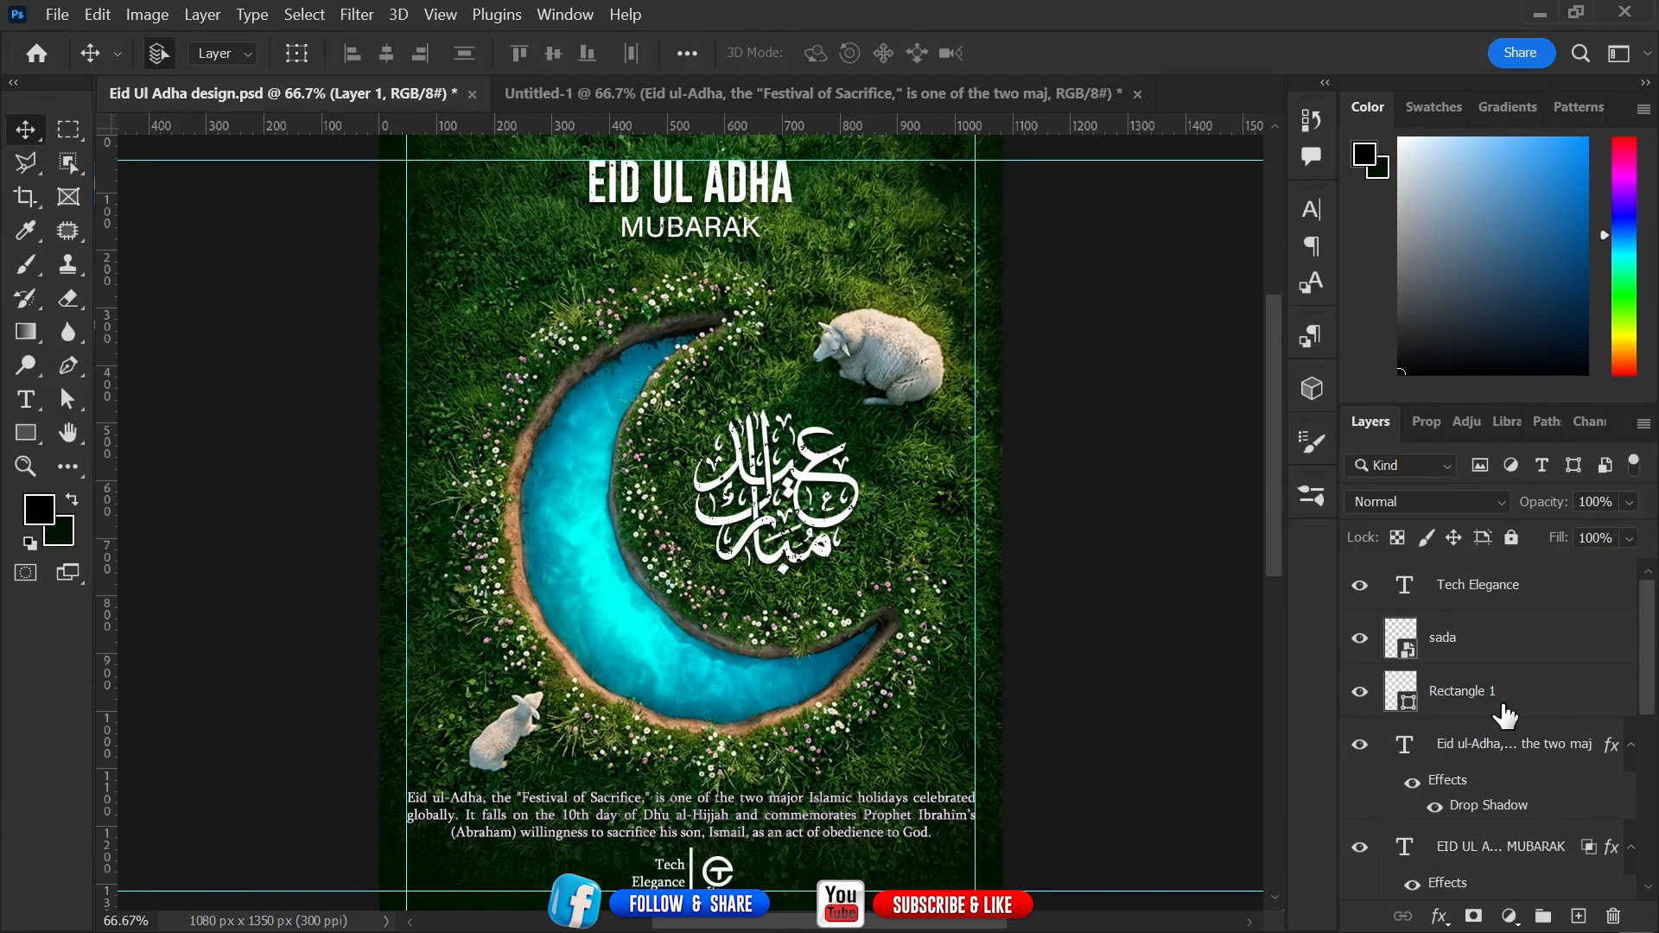
click(1361, 691)
click(1362, 691)
click(1362, 640)
click(1361, 640)
click(1360, 586)
click(1361, 586)
click(1479, 698)
shift+click(1475, 598)
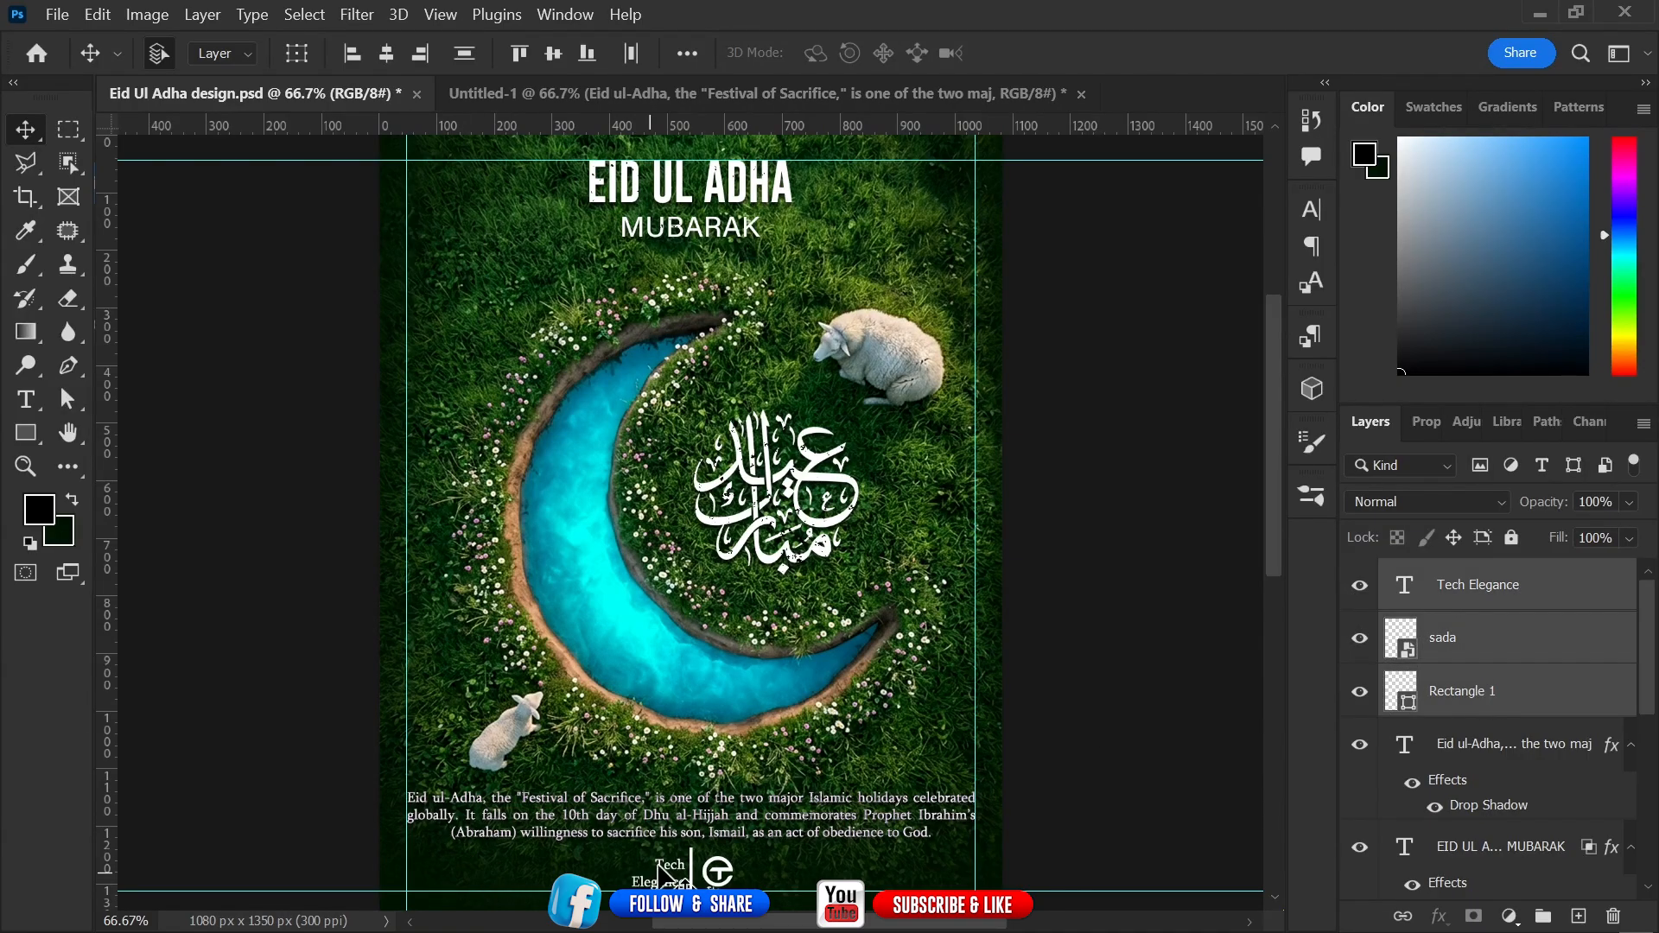
drag(662, 869, 783, 667)
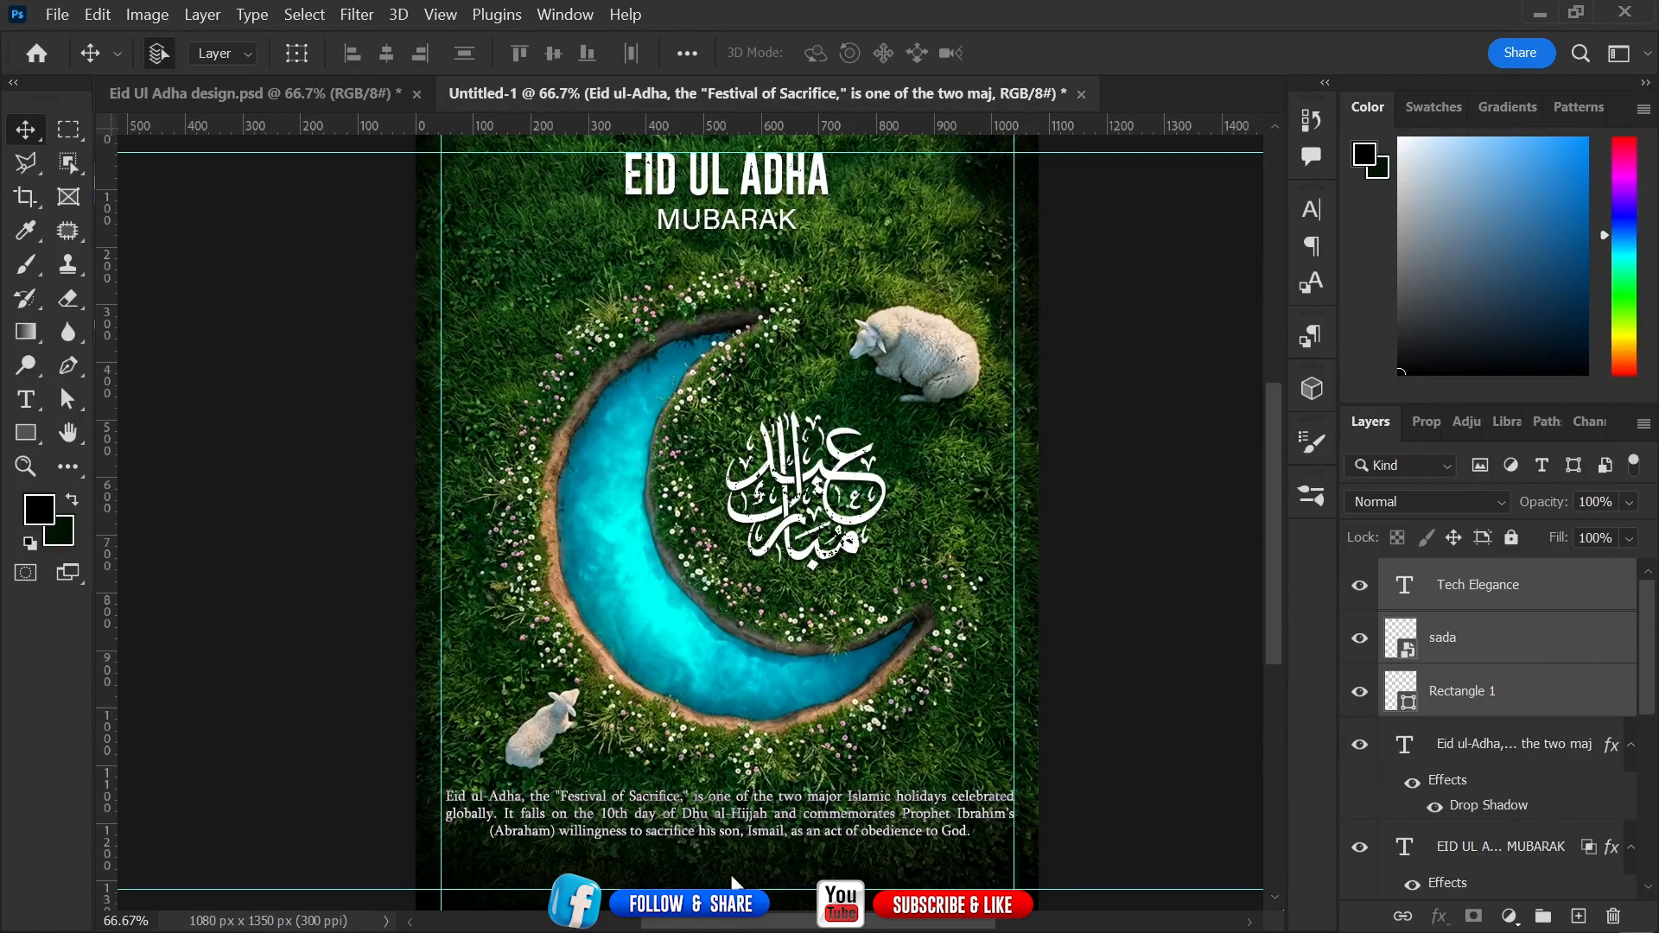
drag(733, 882, 710, 869)
click(1048, 715)
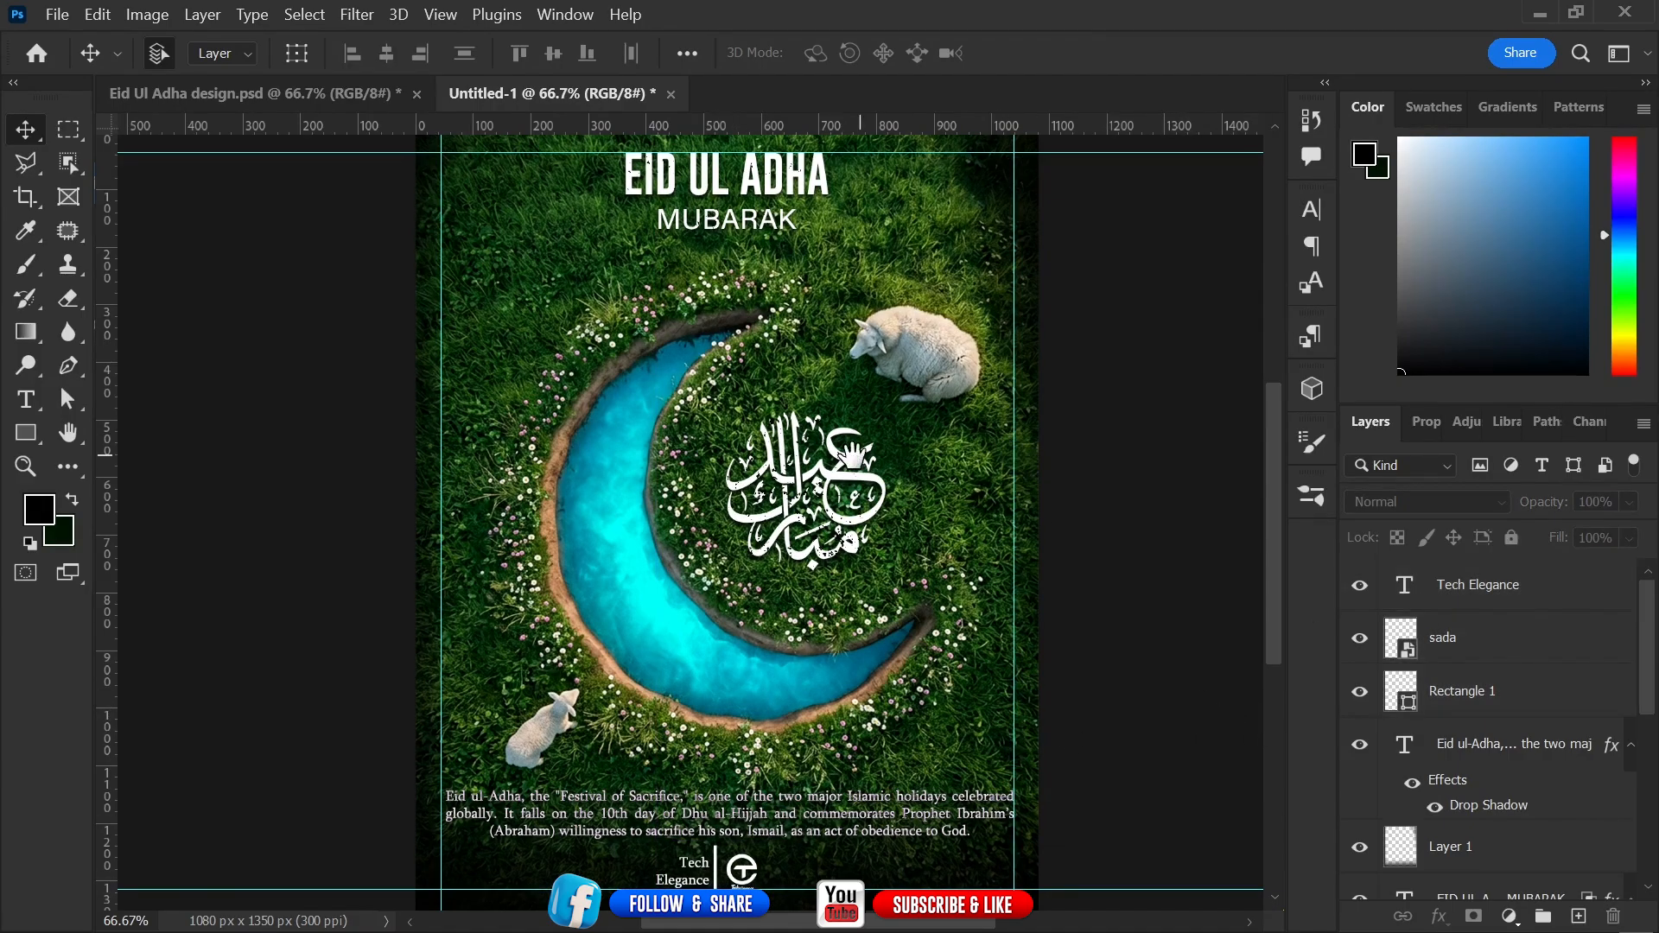
drag(859, 417, 861, 481)
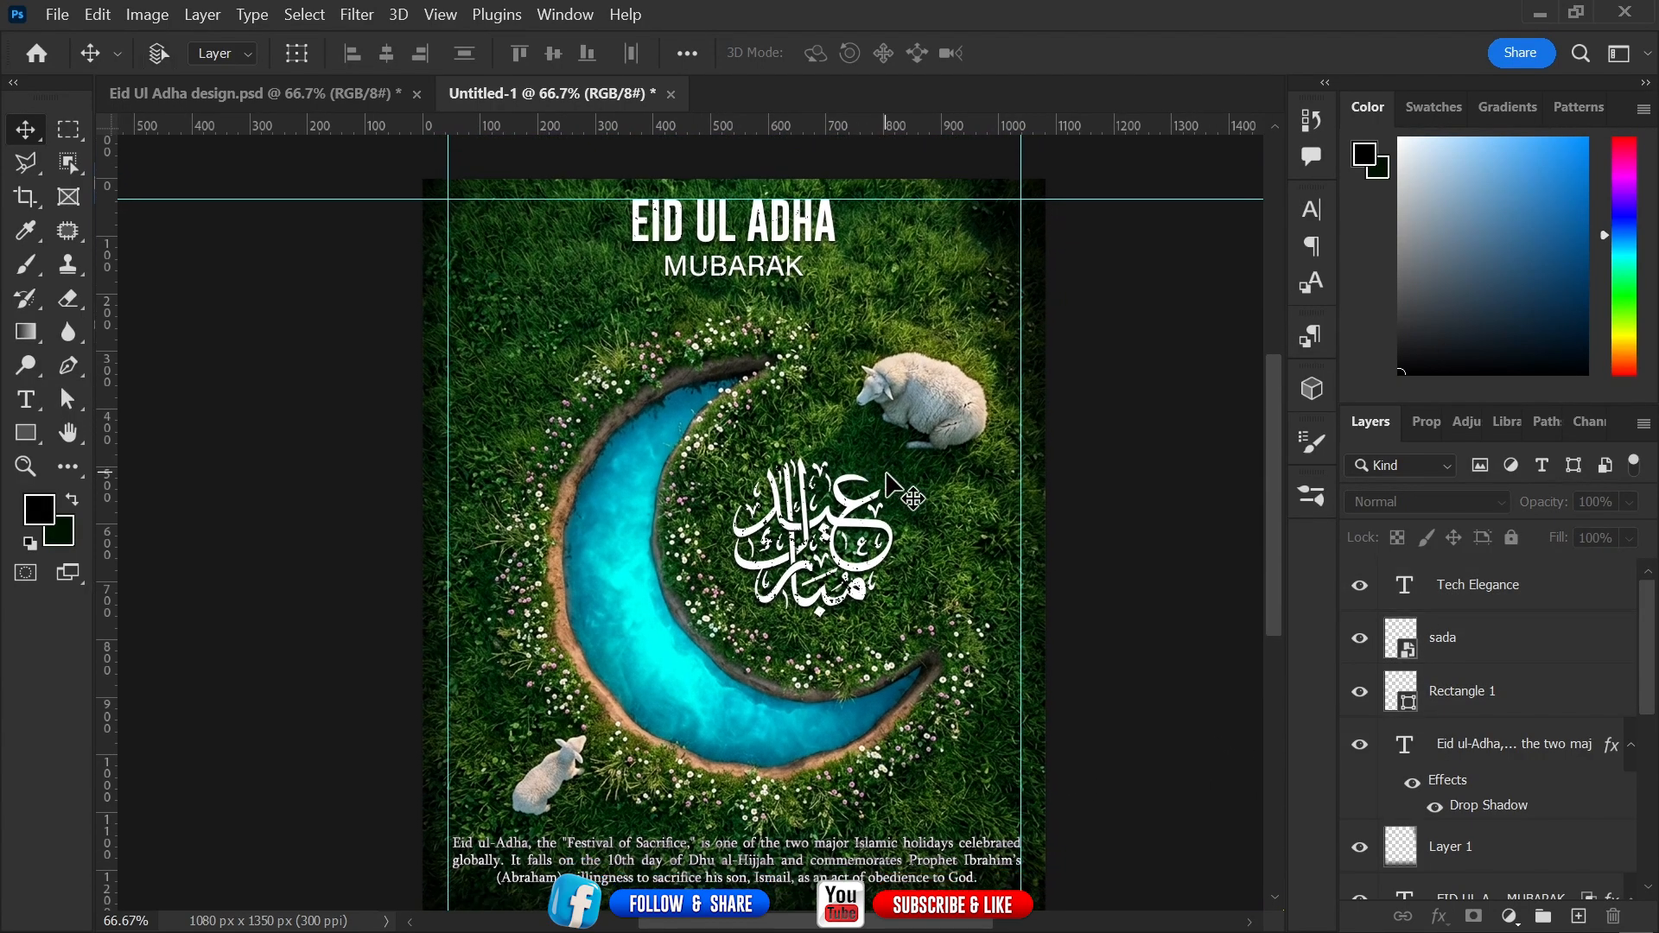
key(ctrl+minus)
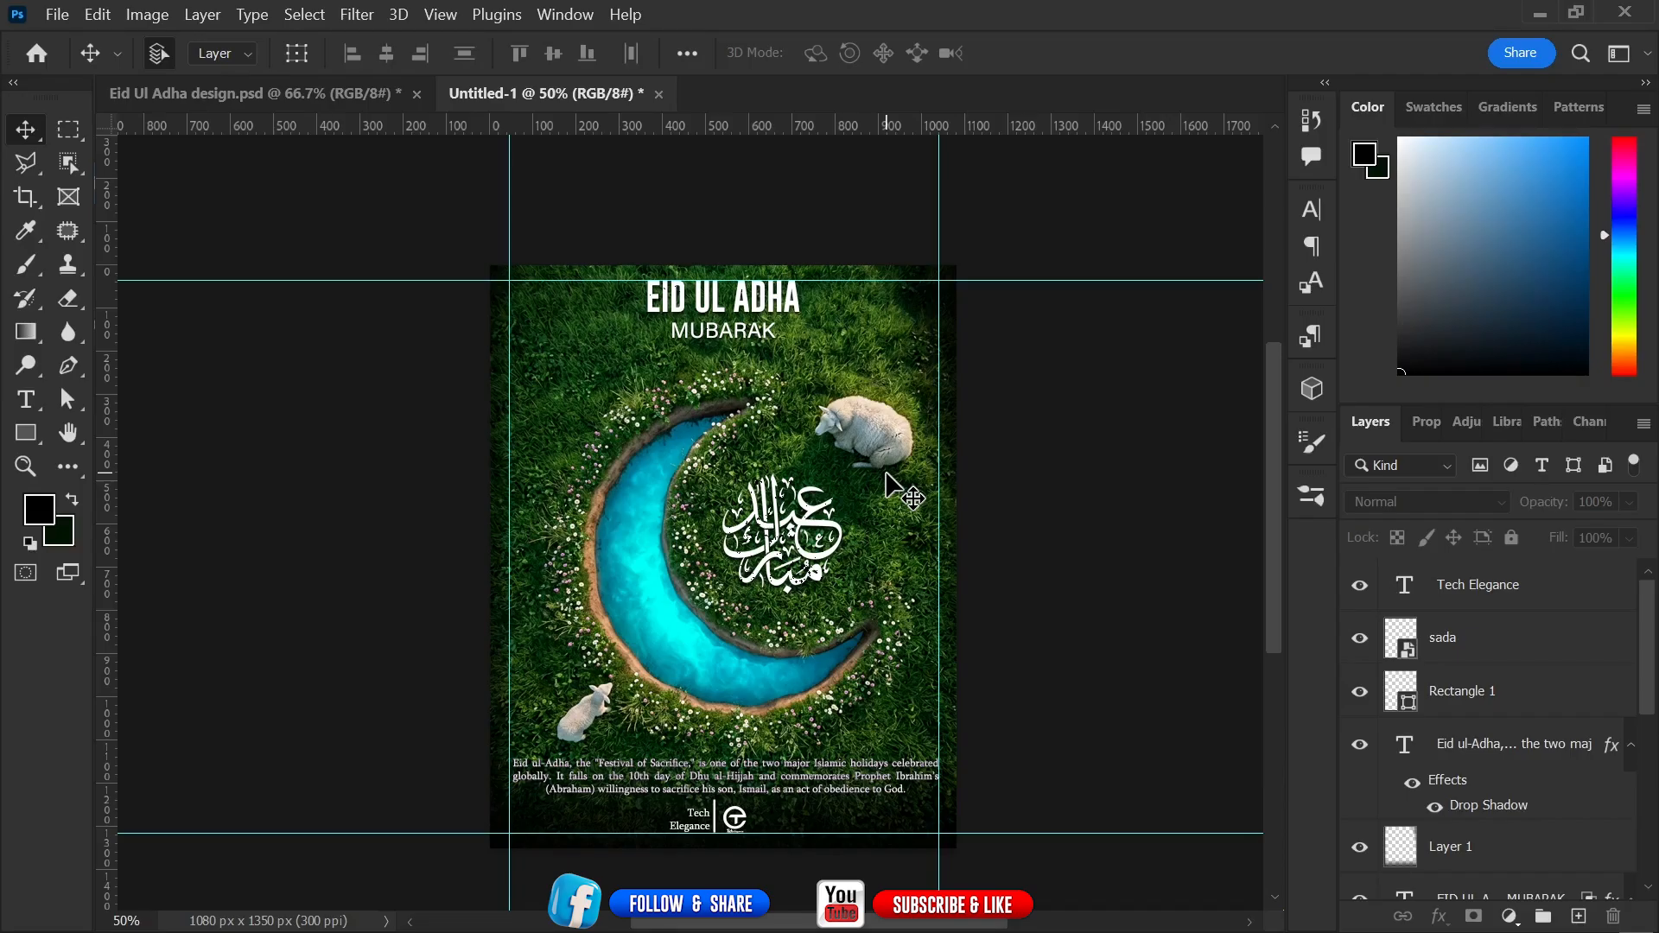